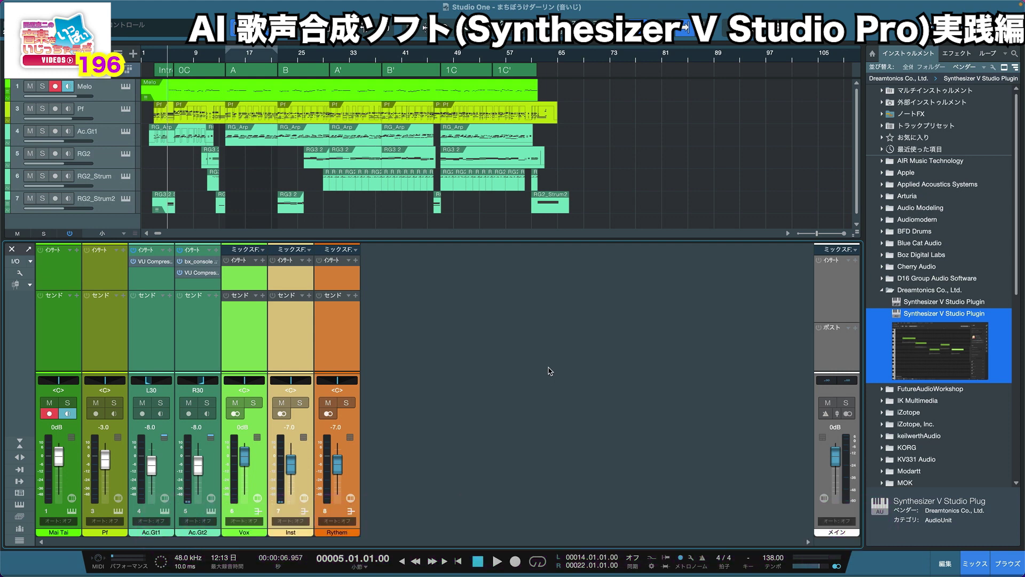
# Step: Play the song from bar 5 while viewing the Melo track's notes in the editor, and return to the mixer view
pyautogui.click(611, 130)
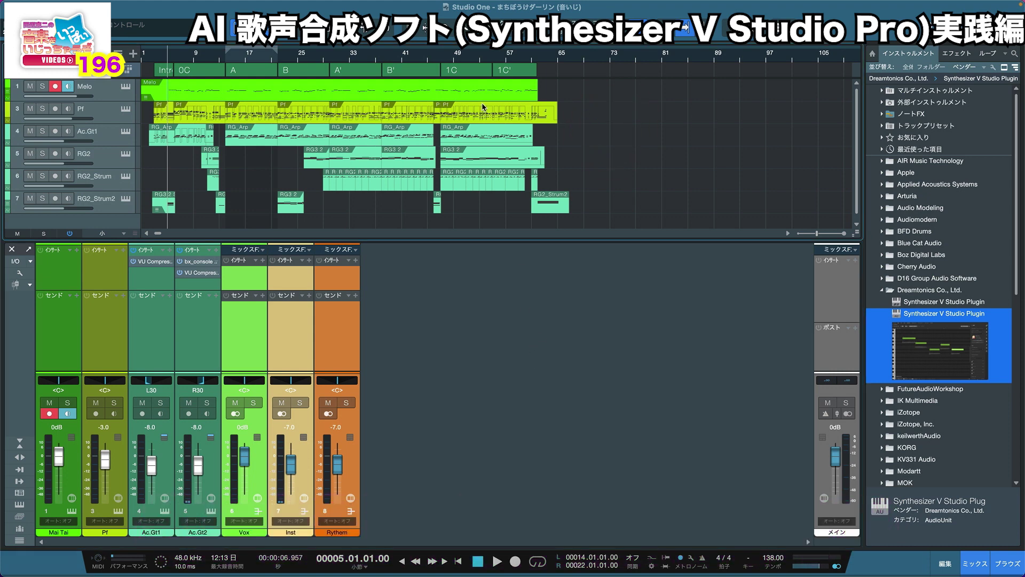
pyautogui.press('space')
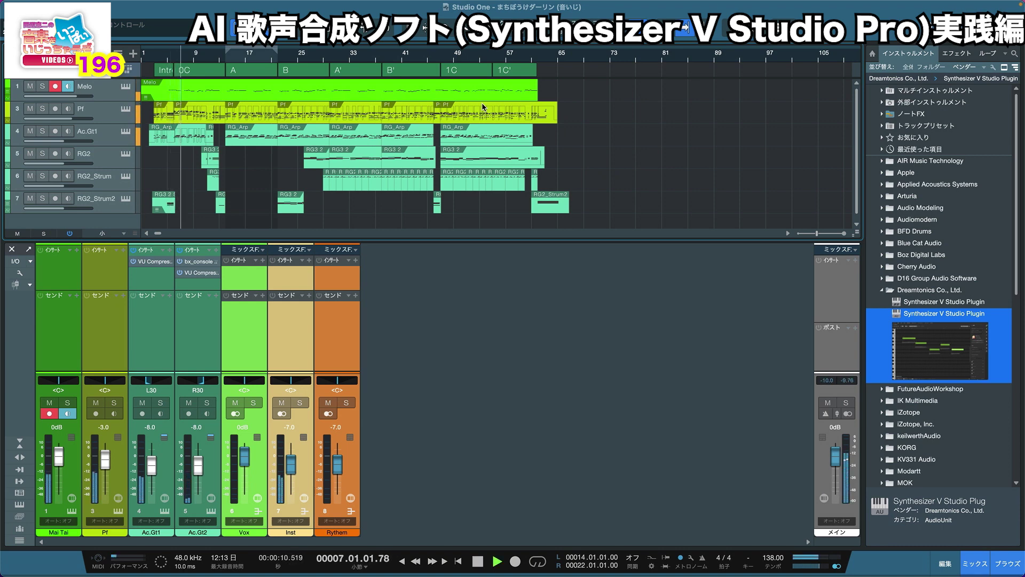
pyautogui.doubleClick(281, 93)
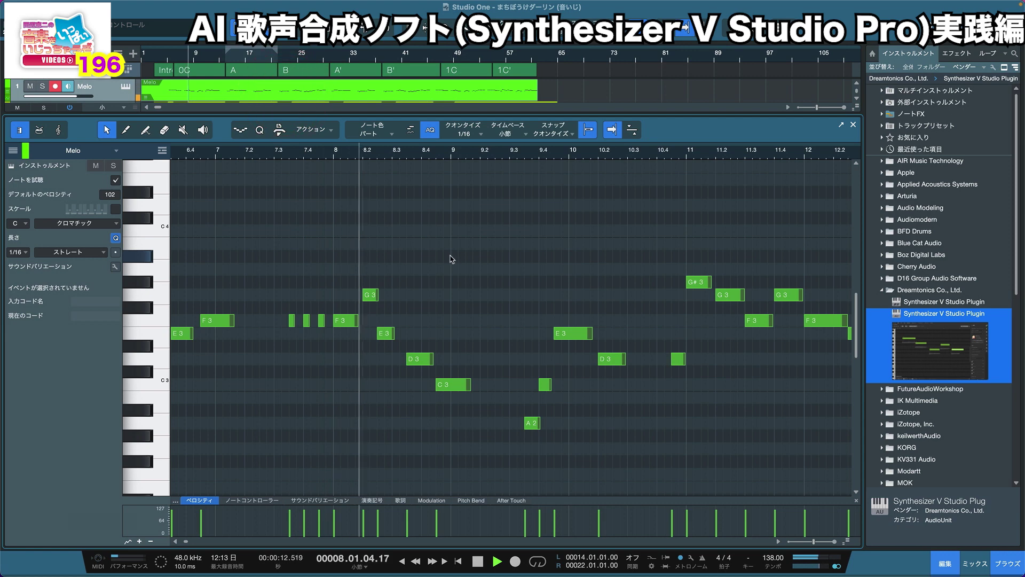
pyautogui.press('f')
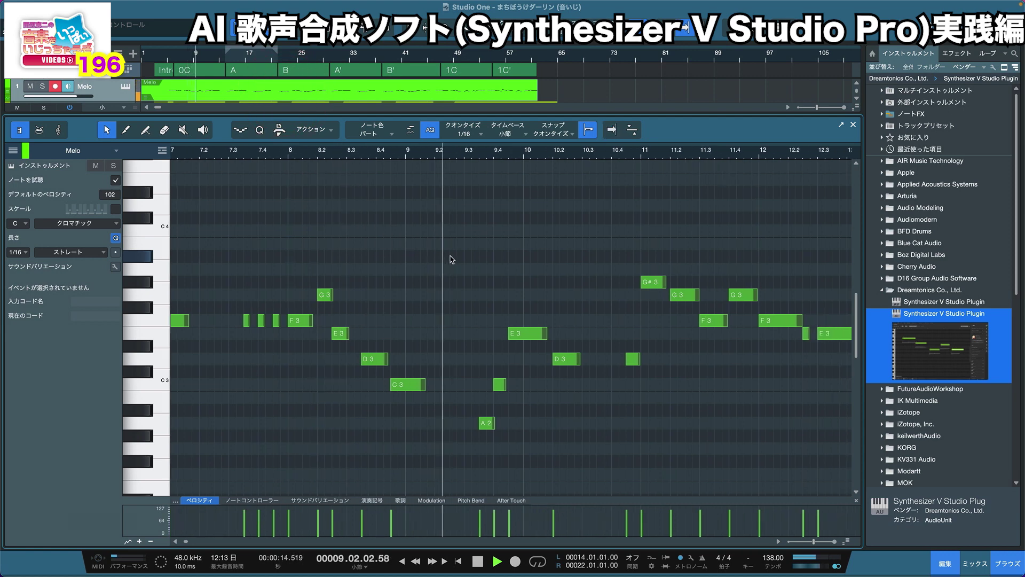
pyautogui.press('w')
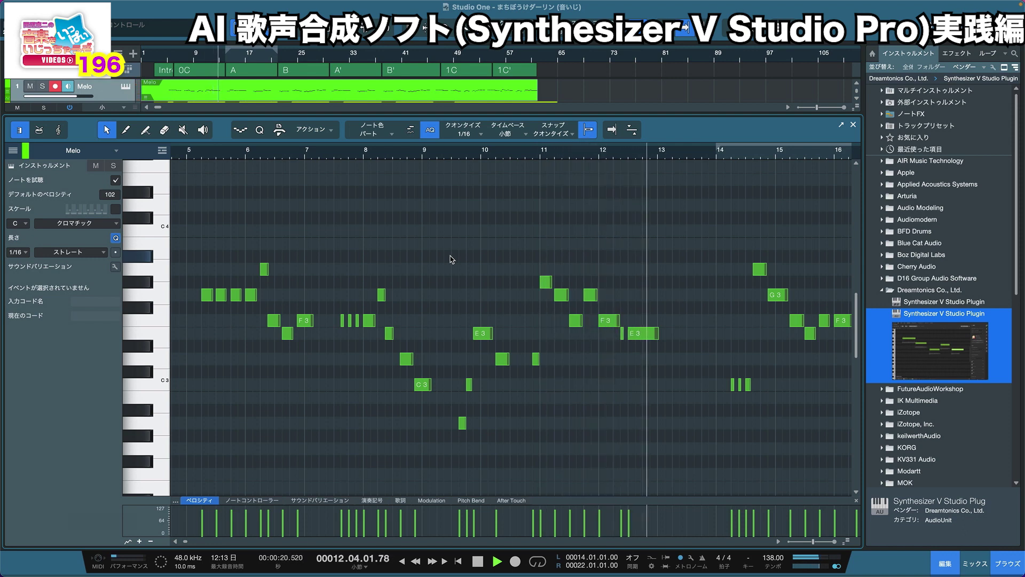
pyautogui.press('space')
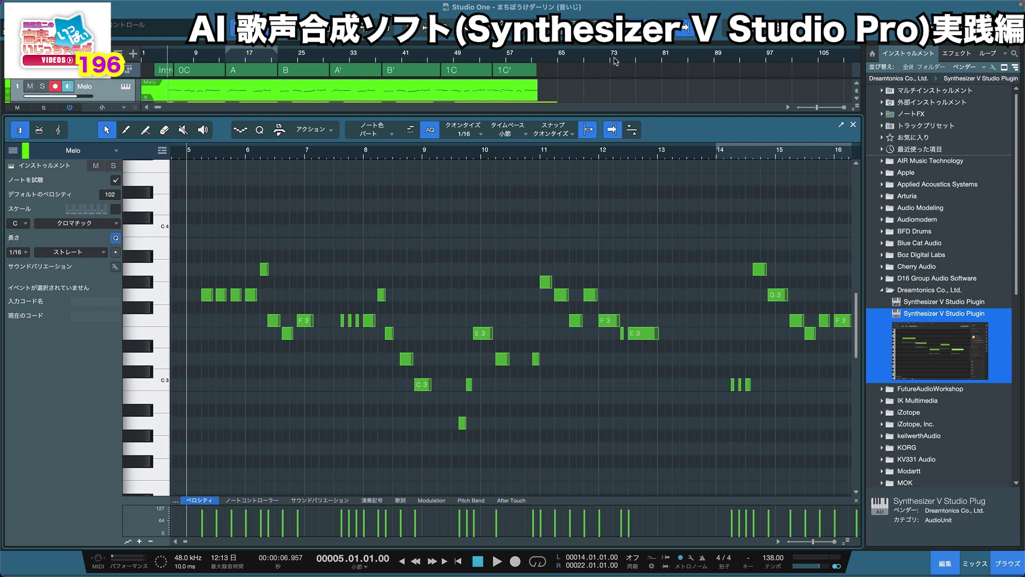
pyautogui.press('F3')
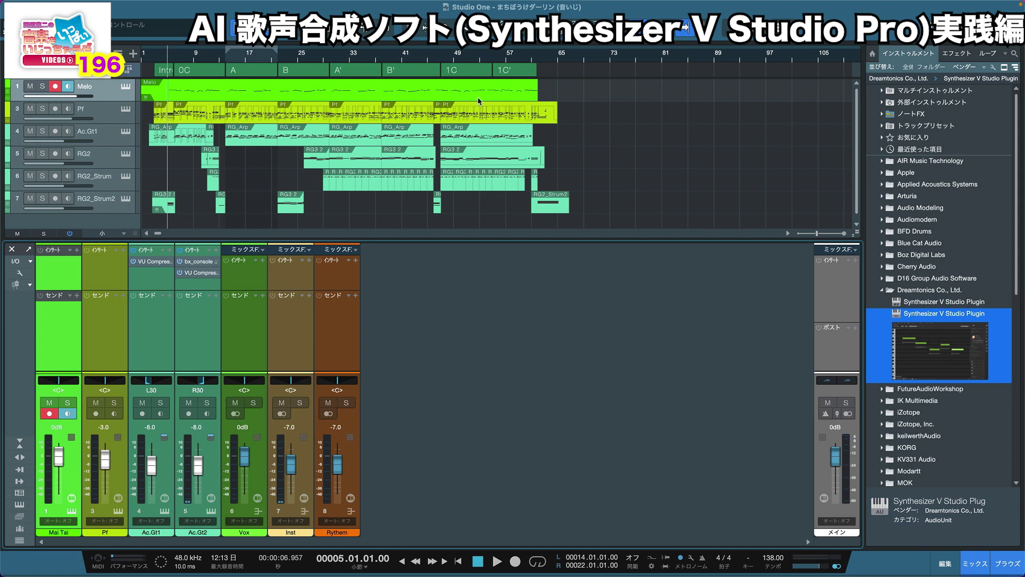
# Step: Export the Melo part as a MIDI file named Melo_NoEdit into the まちぼうけダーリン folder
pyautogui.click(364, 93)
pyautogui.rightClick(363, 93)
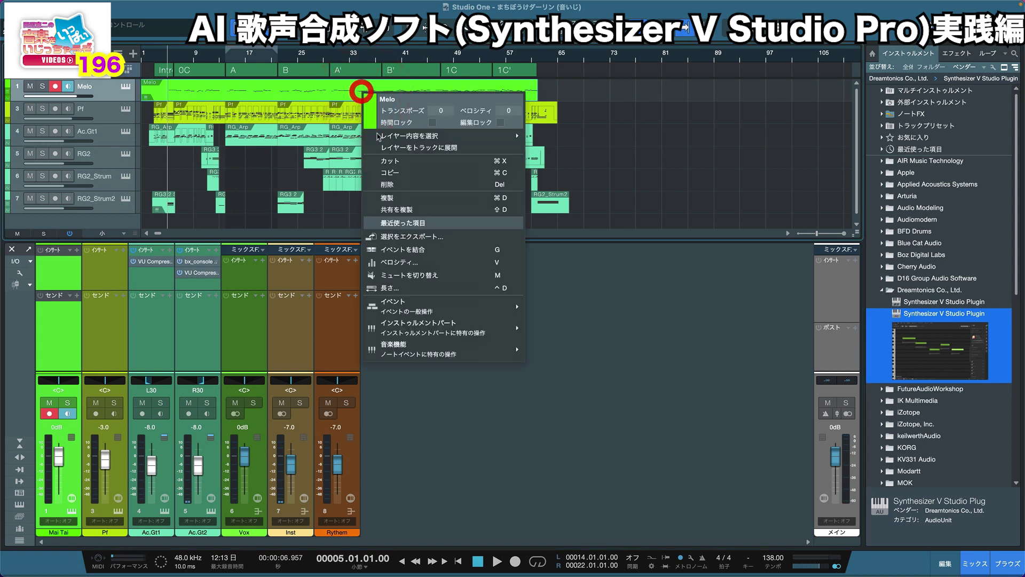
pyautogui.click(440, 236)
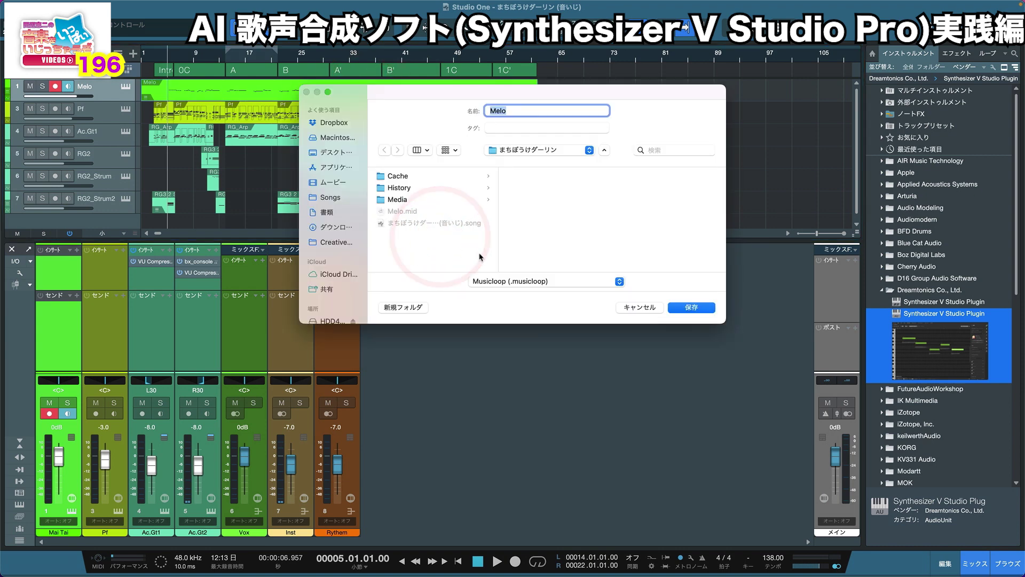
pyautogui.click(523, 108)
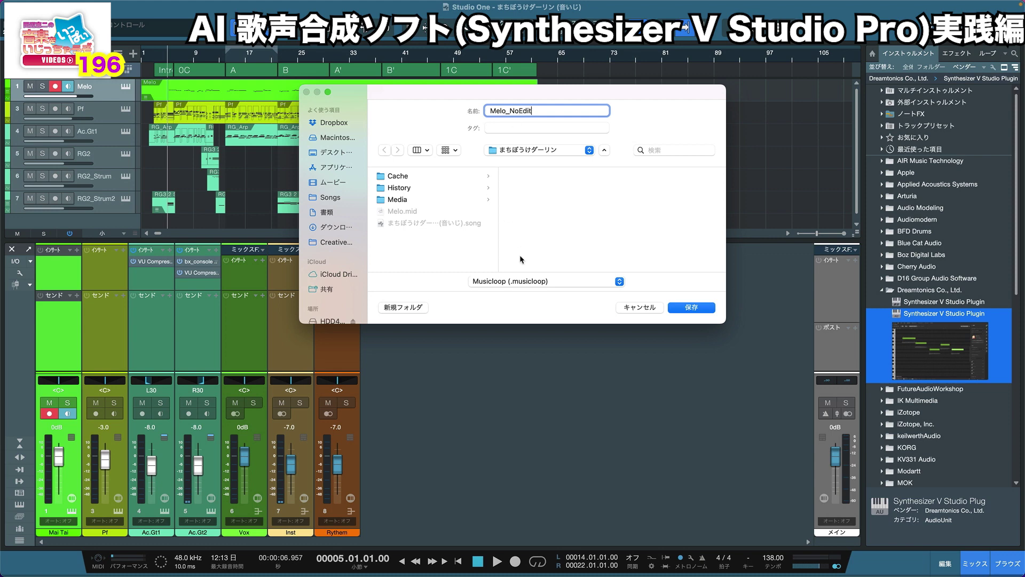
pyautogui.write('_NoEdit')
pyautogui.click(523, 283)
pyautogui.click(522, 290)
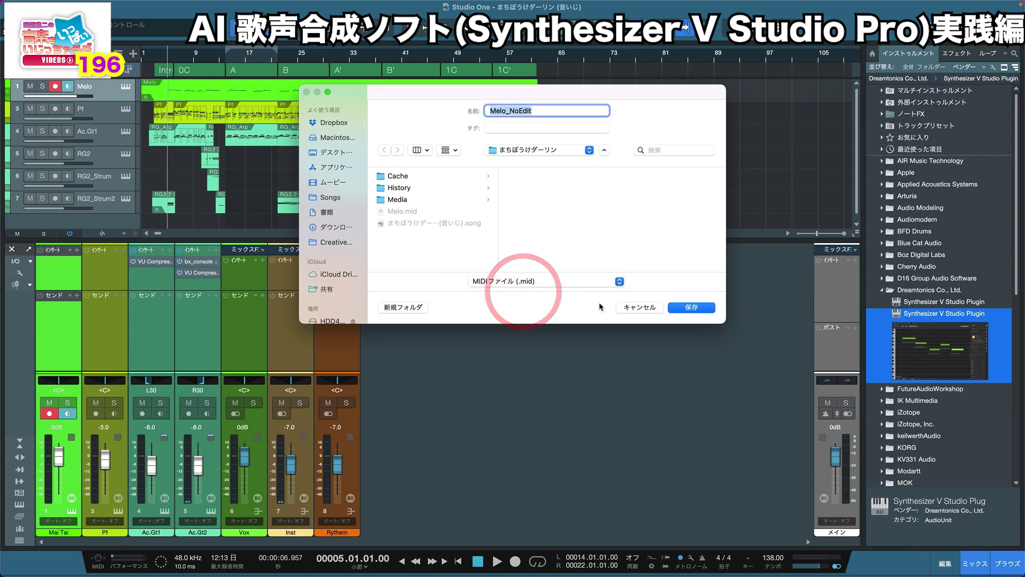
pyautogui.click(689, 308)
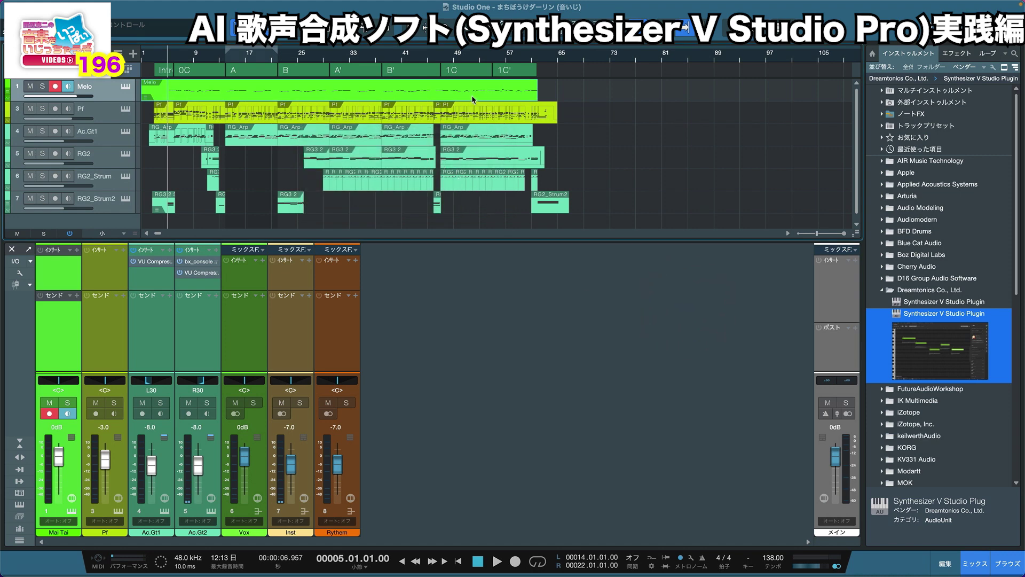
# Step: Add a Synthesizer V Studio Plugin instrument track and import Melo_NoEdit.mid into the plugin with automatic correction
pyautogui.press('F3')
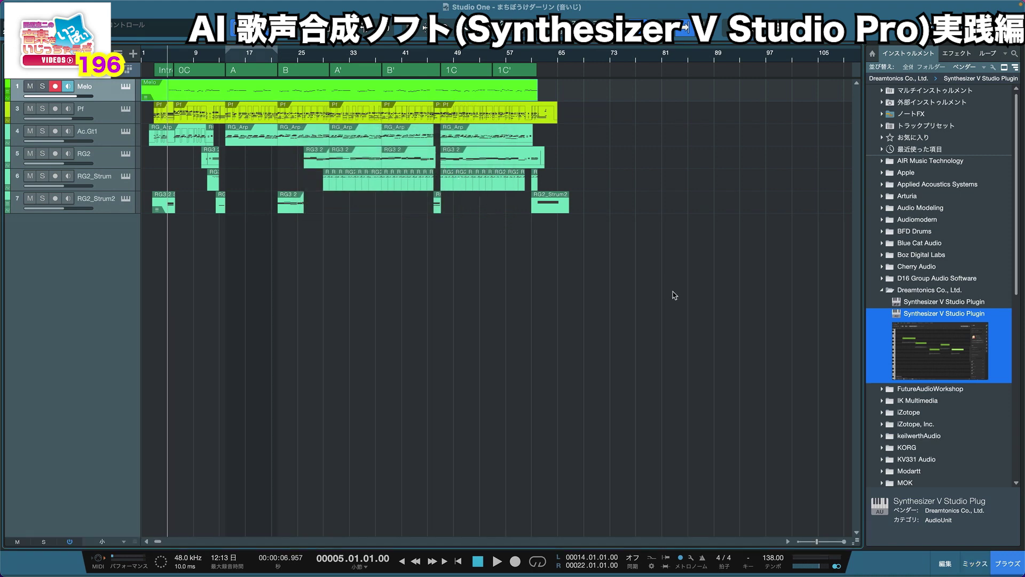
pyautogui.moveTo(940, 363); pyautogui.dragTo(447, 172)
pyautogui.click(263, 142)
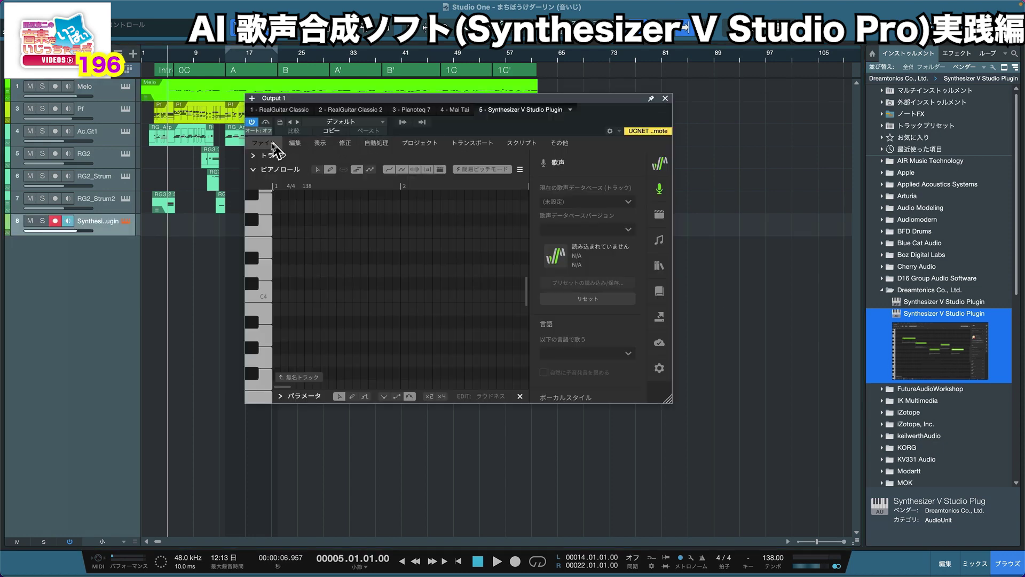
pyautogui.click(287, 234)
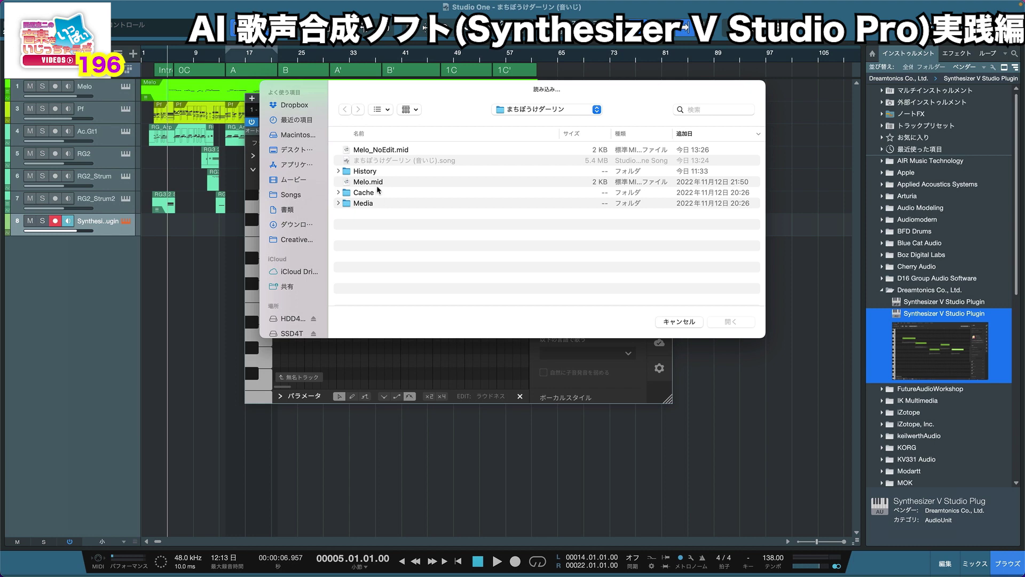
pyautogui.click(381, 151)
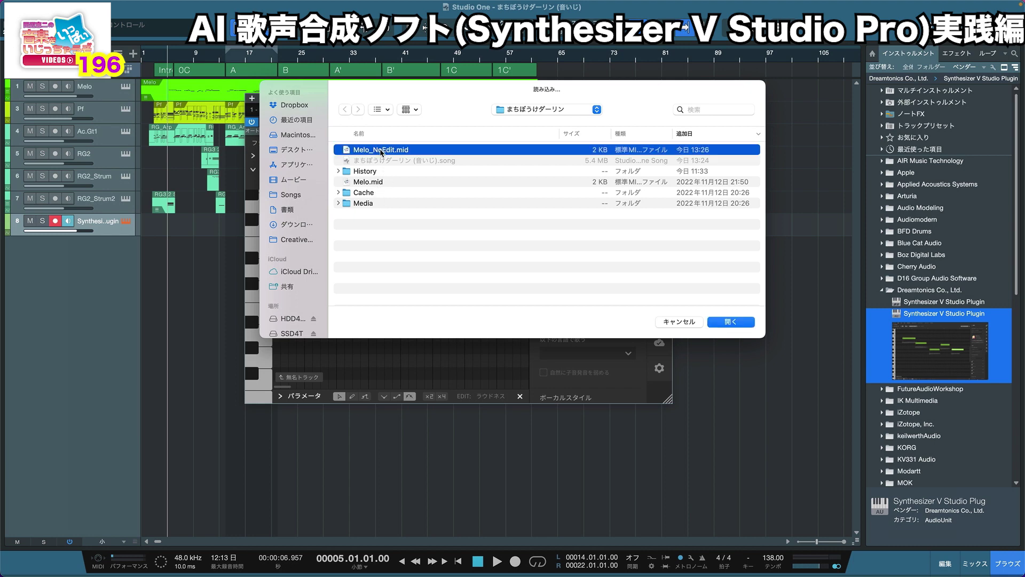
pyautogui.doubleClick(381, 150)
pyautogui.click(483, 324)
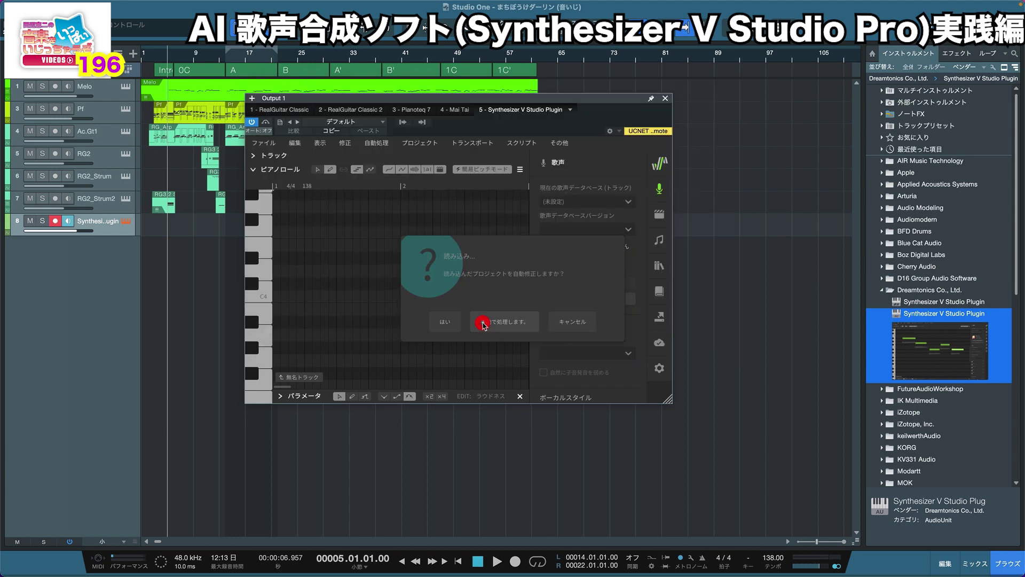
pyautogui.click(446, 322)
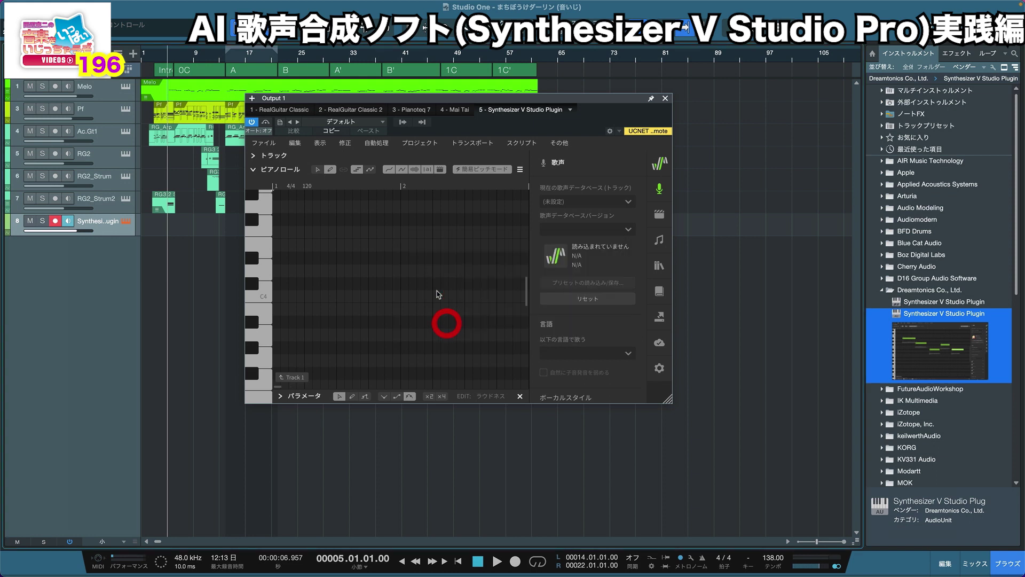
# Step: Synchronize the Synthesizer V project tempo to the host and enlarge the plugin window to show the imported notes from bar 5
pyautogui.click(419, 143)
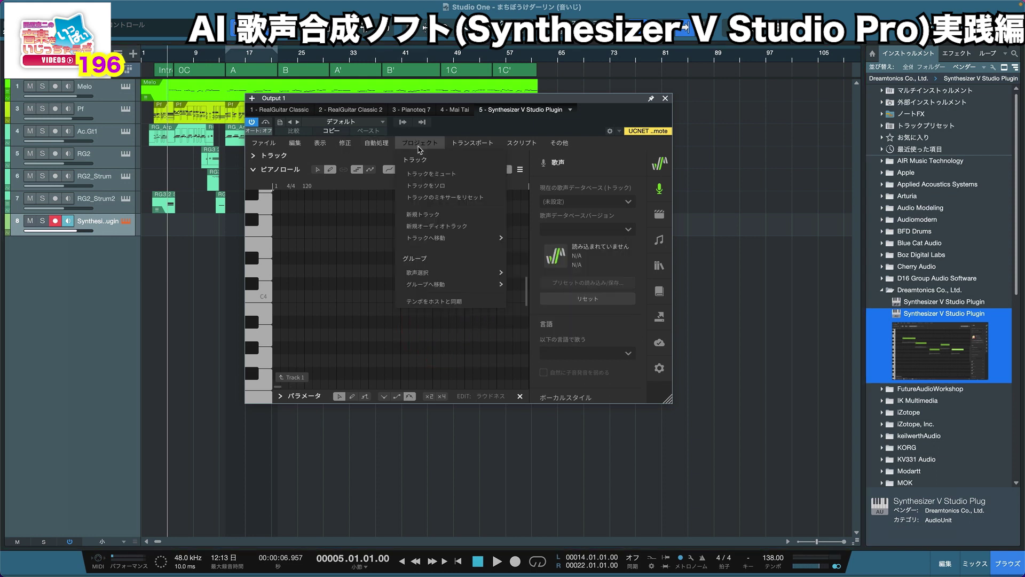
pyautogui.click(429, 299)
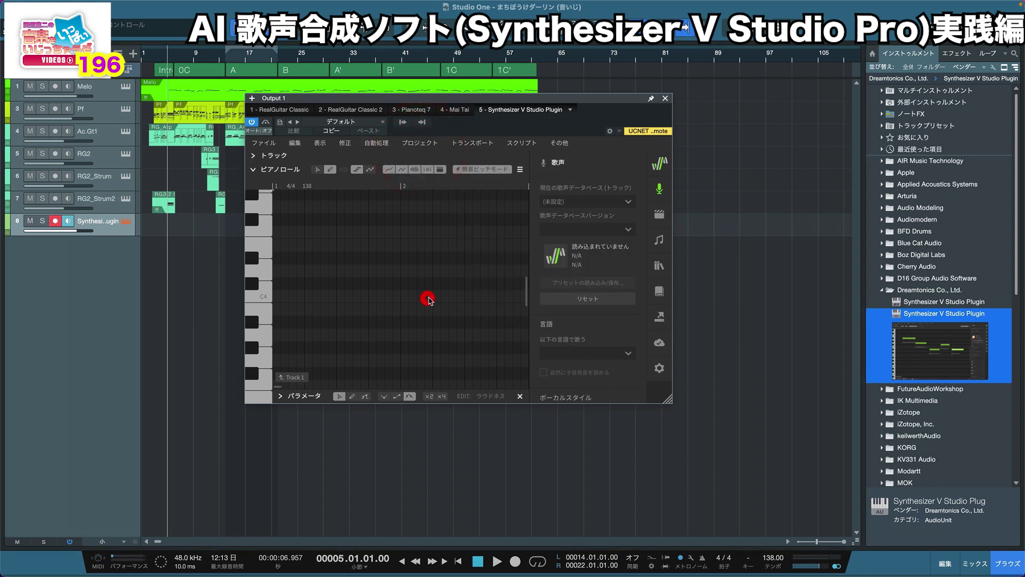
pyautogui.click(668, 400)
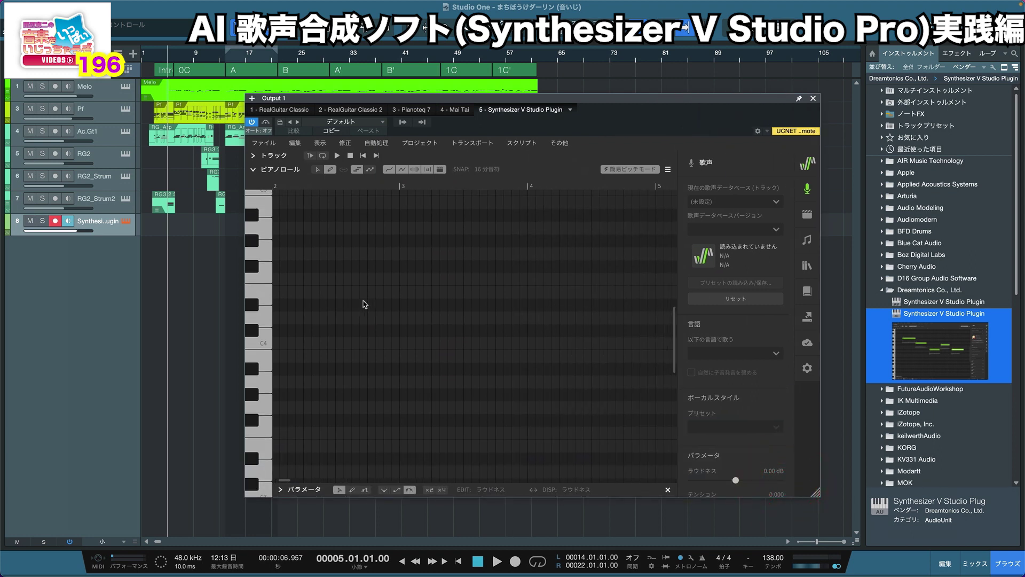
pyautogui.hscroll(10, 368, 305)
pyautogui.hscroll(3, 376, 306)
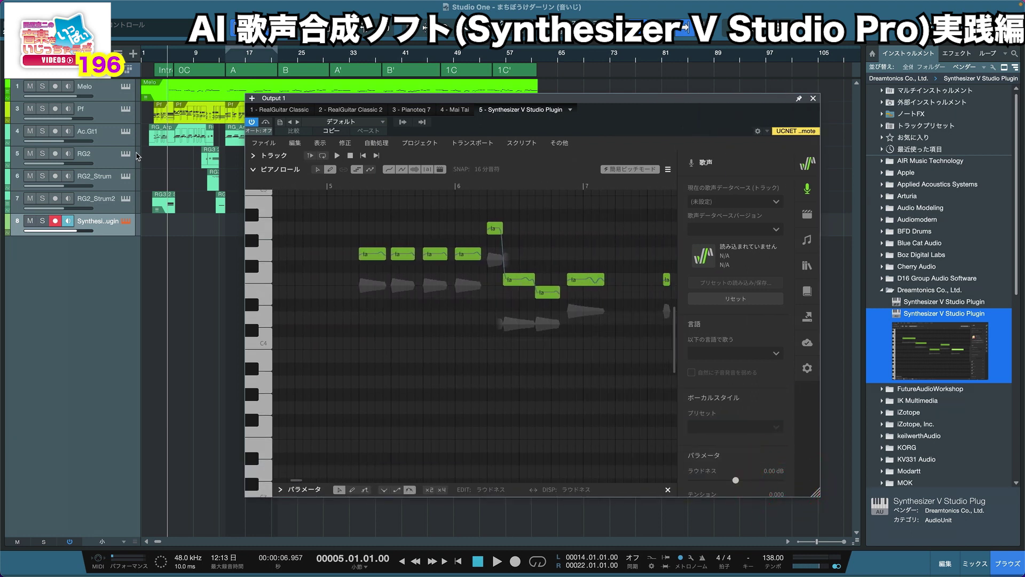
# Step: Mute the Melo track and briefly play the song from bar 5
pyautogui.click(30, 86)
pyautogui.press('space')
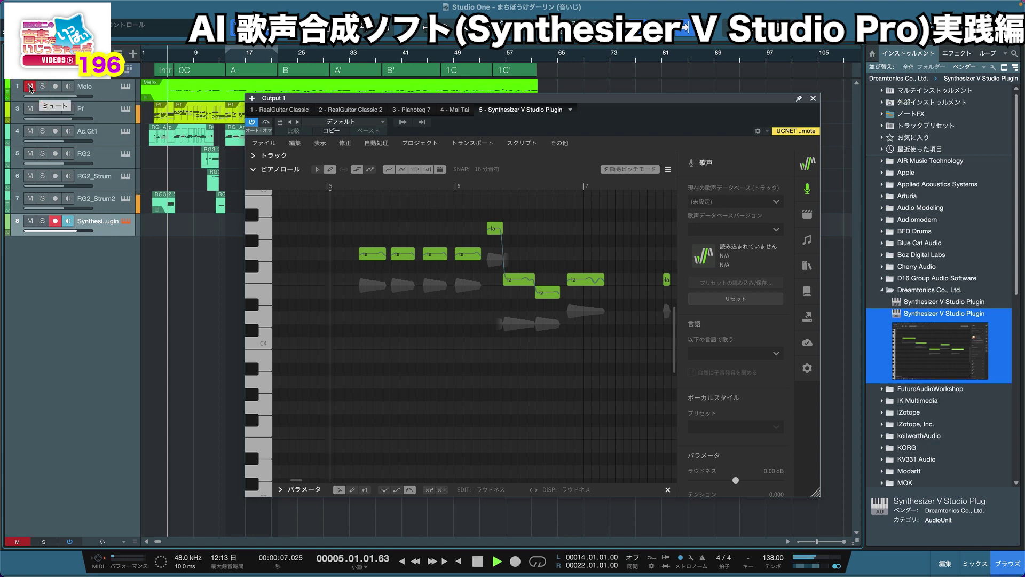
pyautogui.press('space')
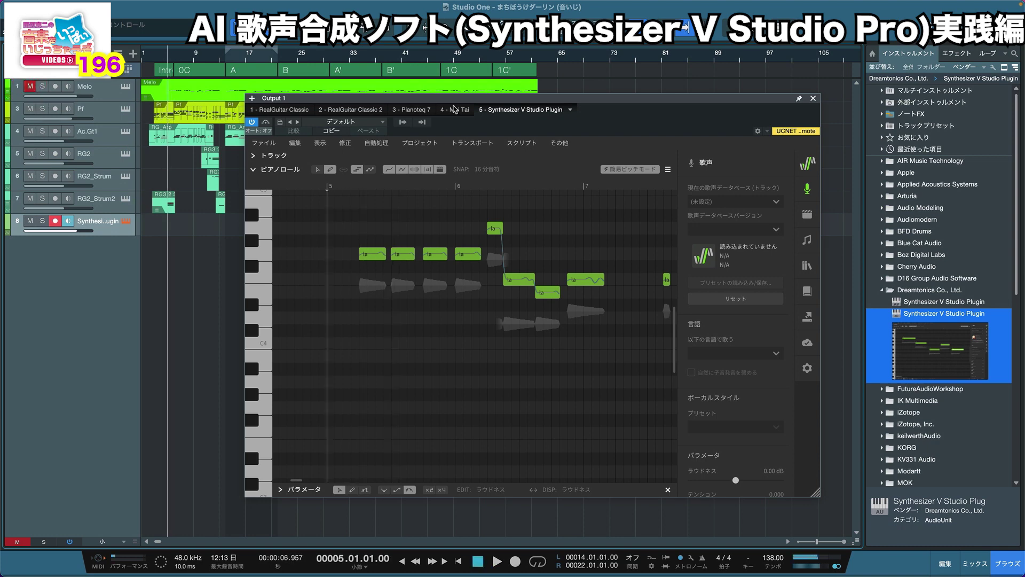
# Step: Assign the Saki AI voice database to the vocal track and audition the melody from bar 5
pyautogui.click(777, 202)
pyautogui.click(727, 274)
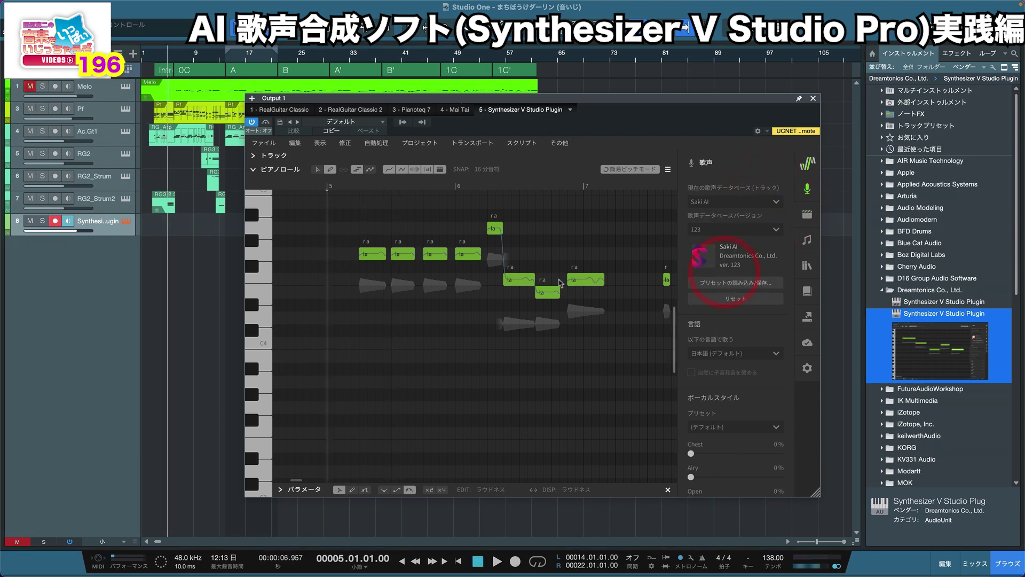
pyautogui.click(196, 281)
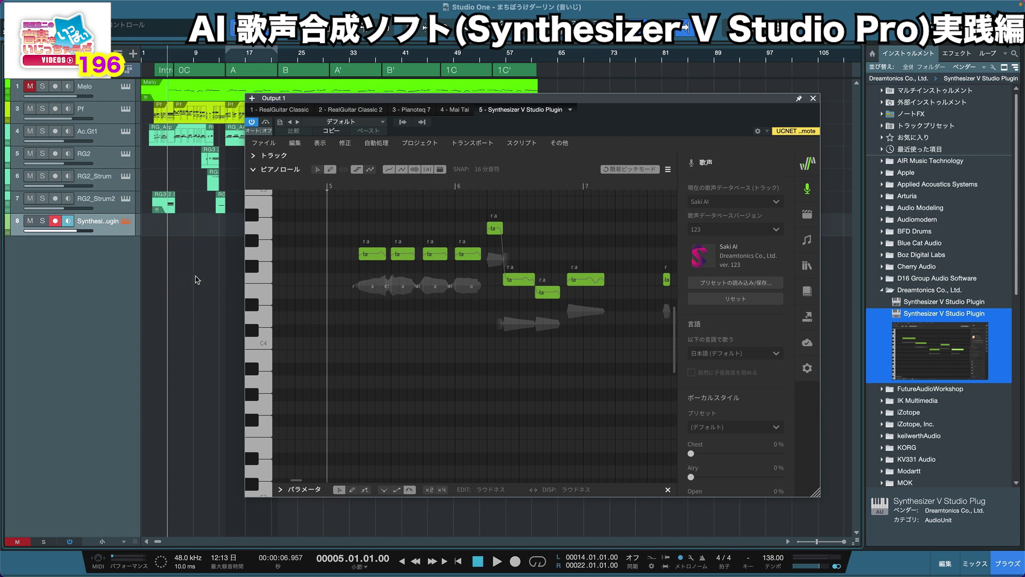
pyautogui.press('space')
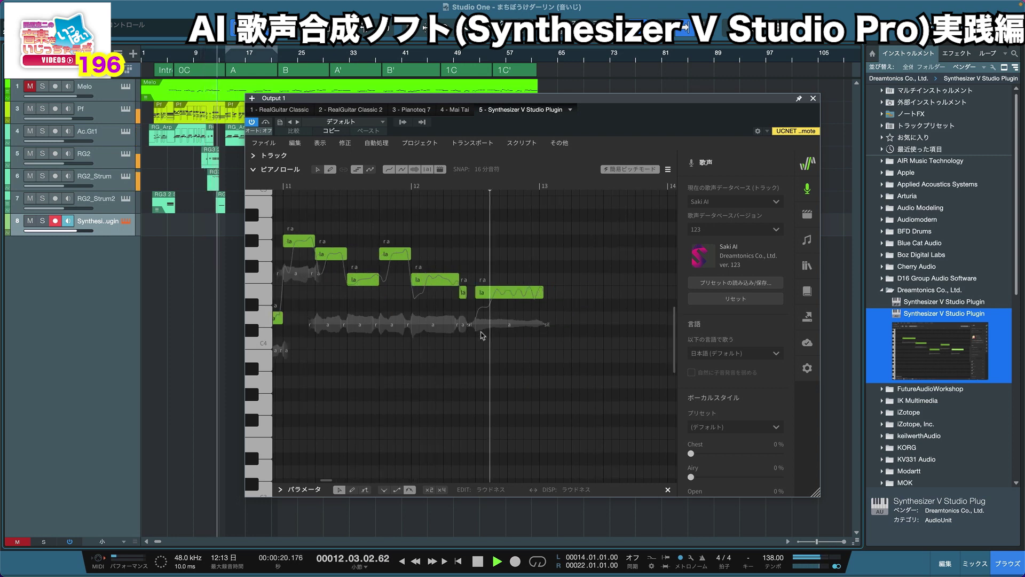
pyautogui.press('space')
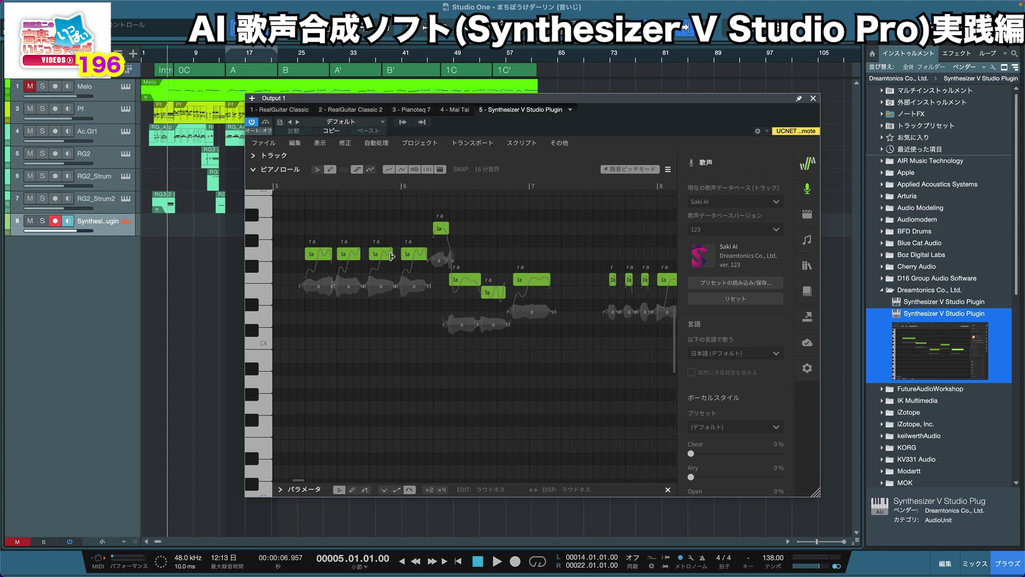
# Step: Lengthen the four repeated la notes in bars 5 and 6 with the selection tool so each reaches the following note
pyautogui.click(319, 171)
pyautogui.click(395, 254)
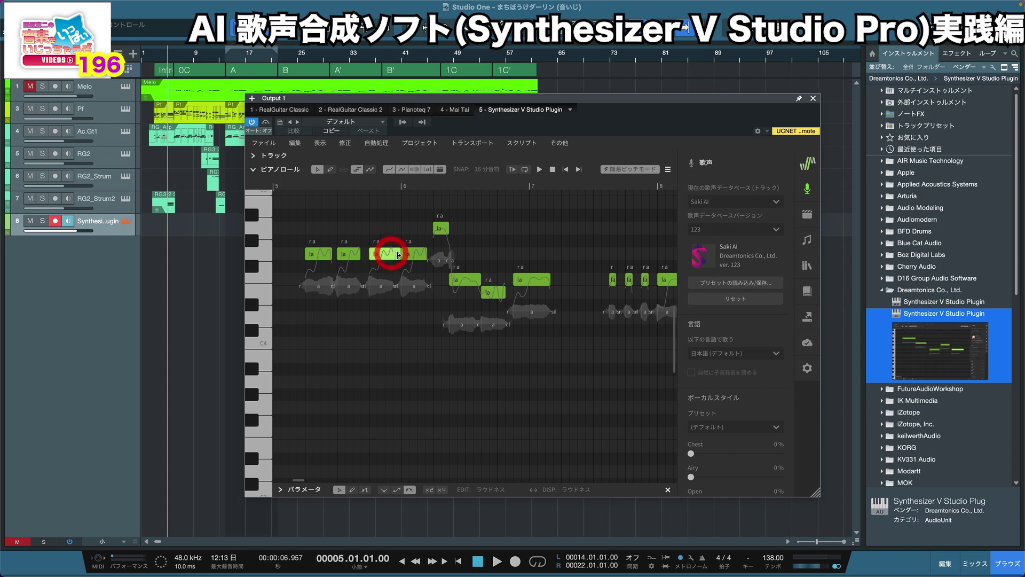
pyautogui.moveTo(359, 255); pyautogui.dragTo(337, 253)
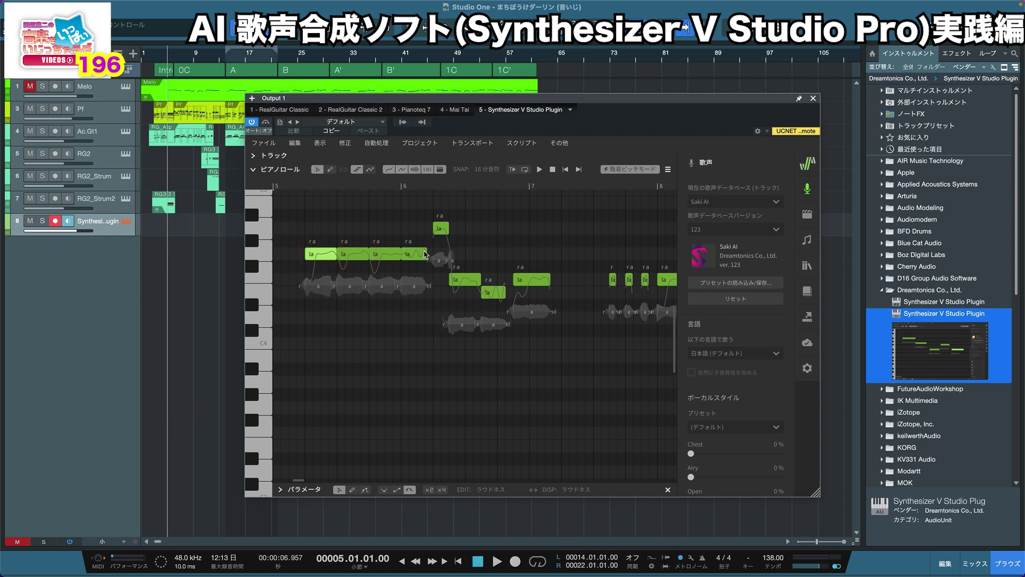
pyautogui.moveTo(427, 252); pyautogui.dragTo(433, 252)
pyautogui.hotkey('ctrl', 'z')
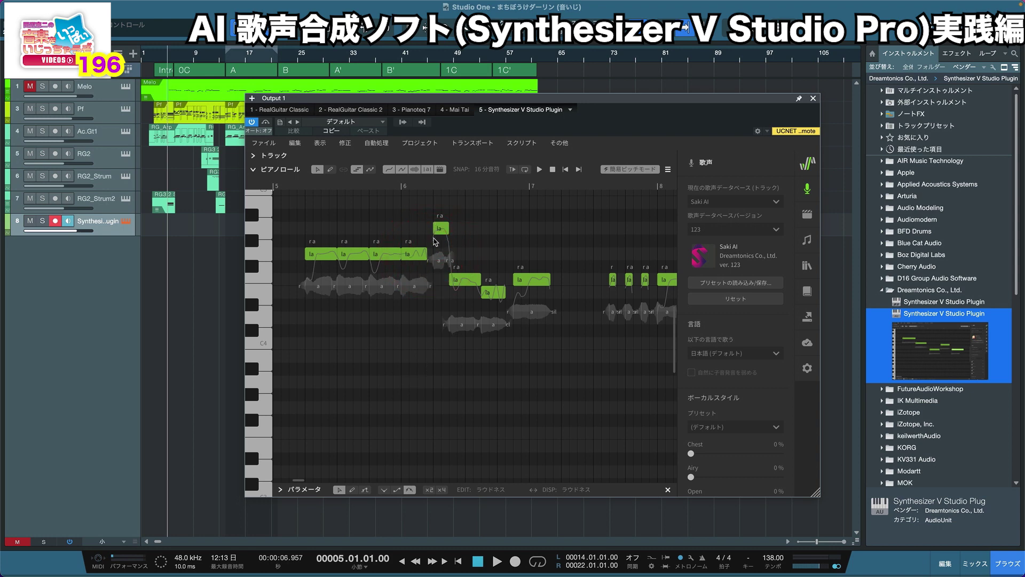
pyautogui.click(423, 367)
pyautogui.hotkey('ctrl', 'shift', 'z')
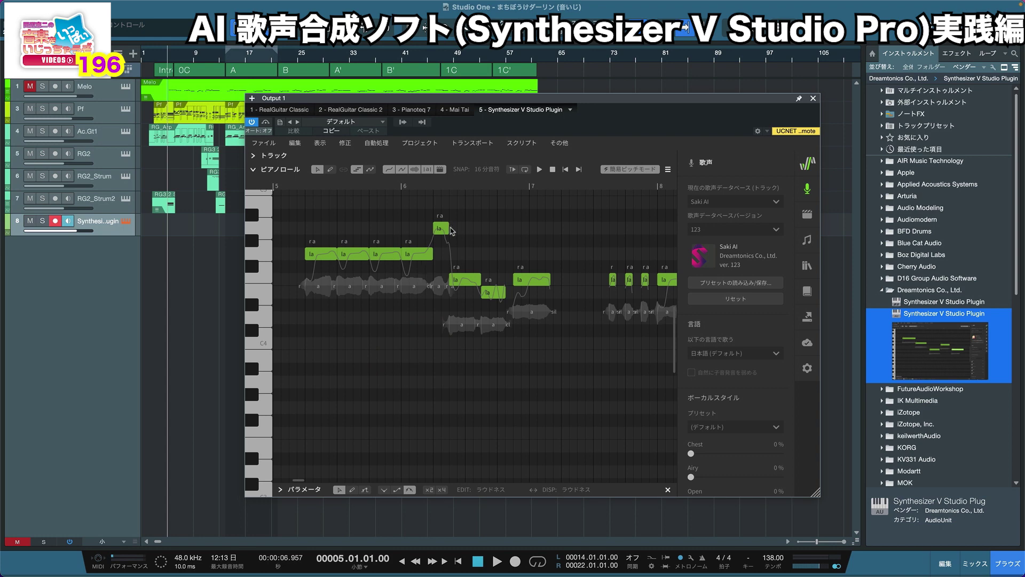
# Step: Extend the lowest la note in bar 6 up to the following note and play the edited phrase from bar 5
pyautogui.moveTo(505, 290); pyautogui.dragTo(513, 292)
pyautogui.press('space')
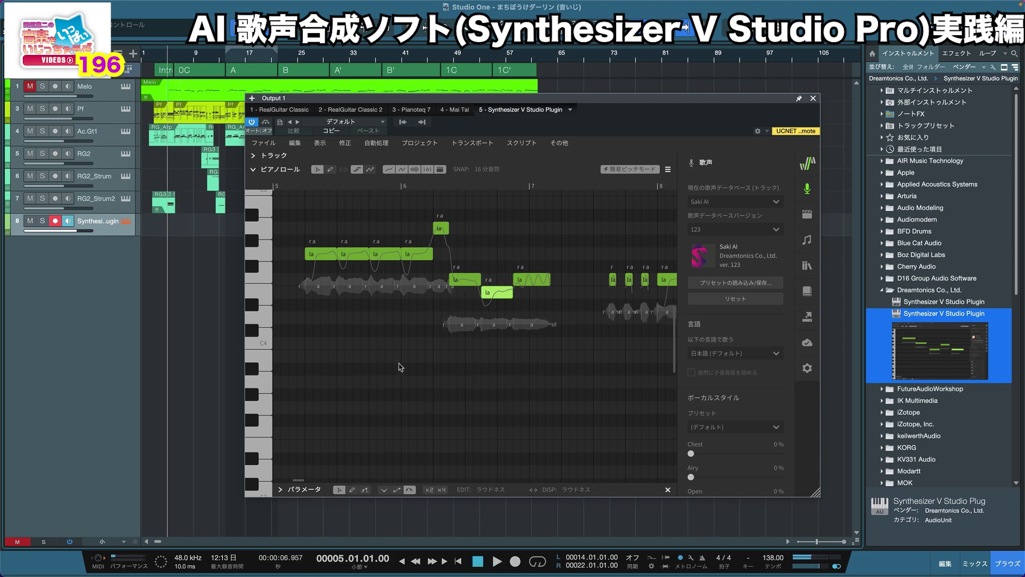
pyautogui.hscroll(2, 534, 293)
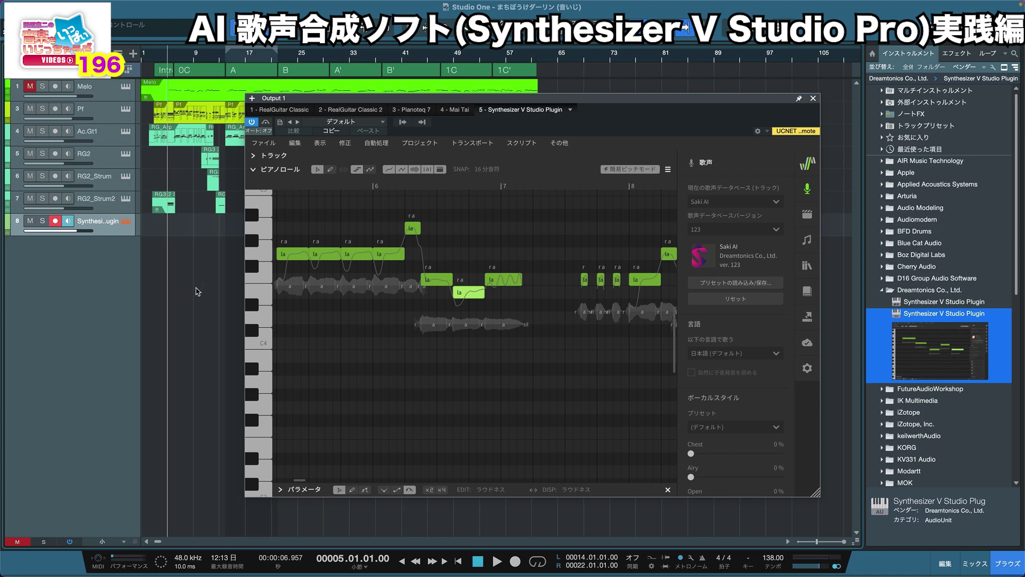
pyautogui.press('space')
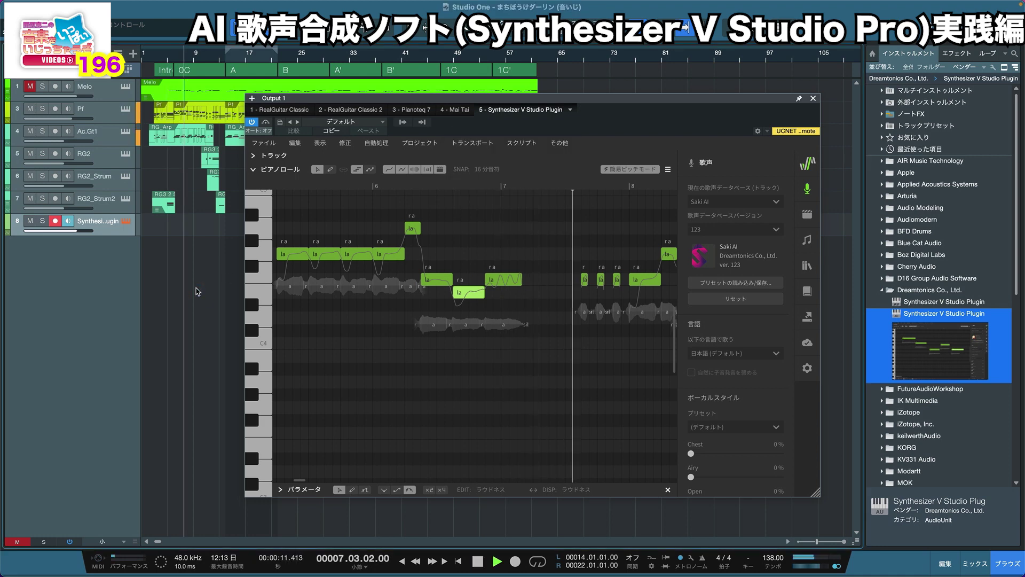
# Step: Lengthen the three short la notes just before bar 8 so each reaches the following note, and audition the phrase from bar 7
pyautogui.press('space')
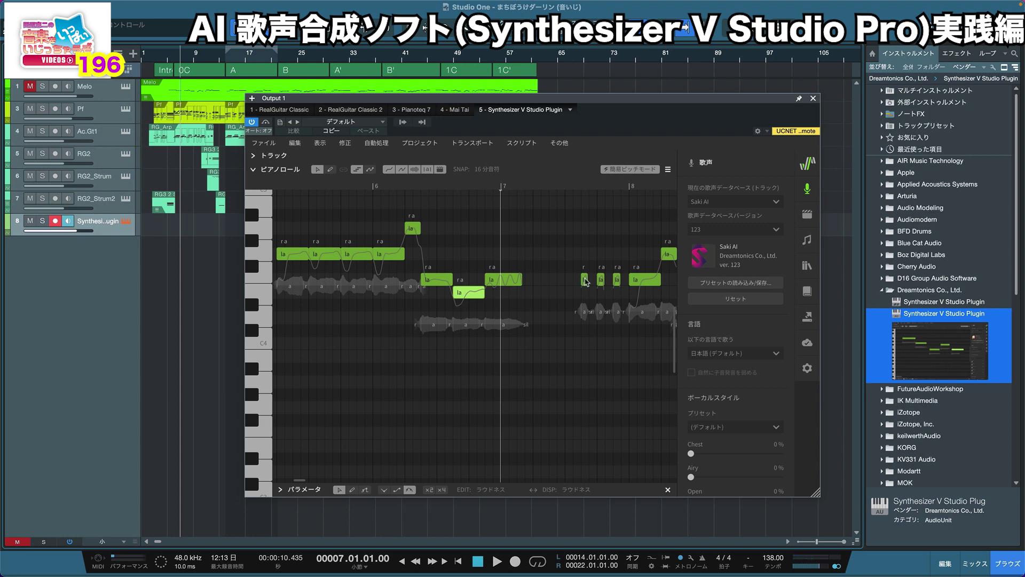
pyautogui.moveTo(588, 280); pyautogui.dragTo(614, 280)
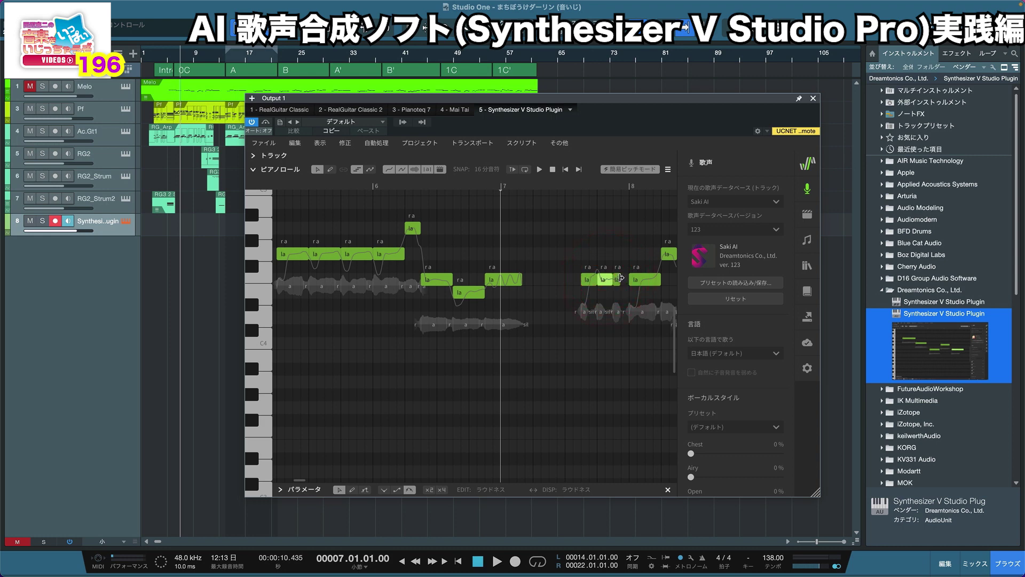
pyautogui.click(624, 278)
pyautogui.click(211, 332)
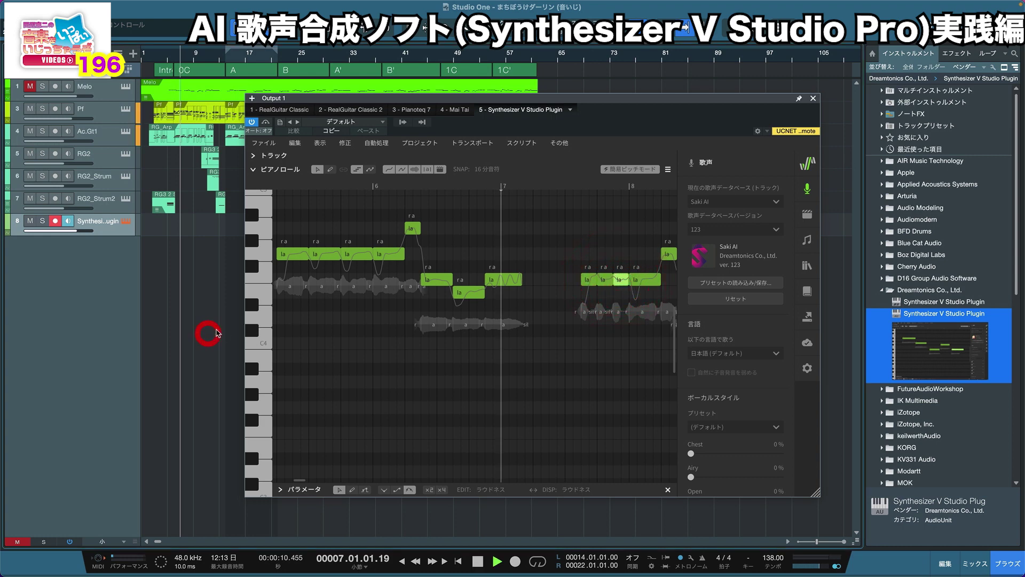
pyautogui.press('space')
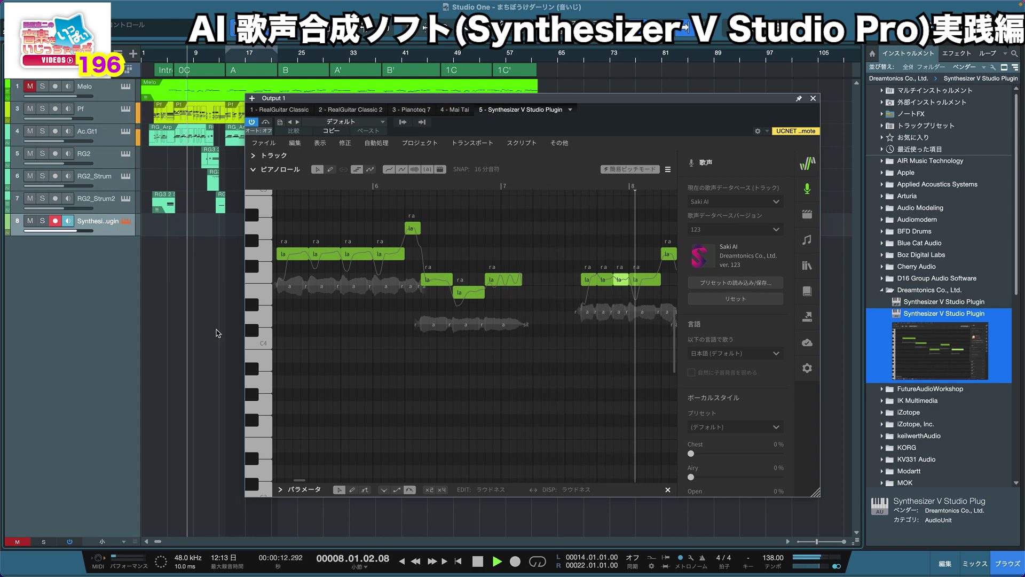
pyautogui.press('space')
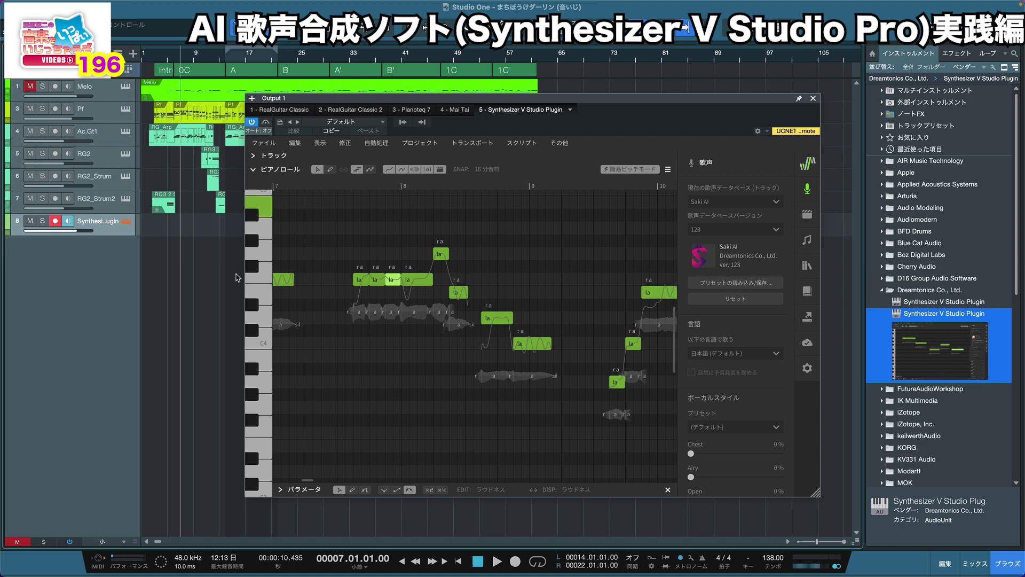
# Step: Open the Melo part for note editing and apply Legato + Overlap correction with 0.00.00 overlap to the first phrase in bars 5 to 7
pyautogui.click(813, 98)
pyautogui.doubleClick(285, 92)
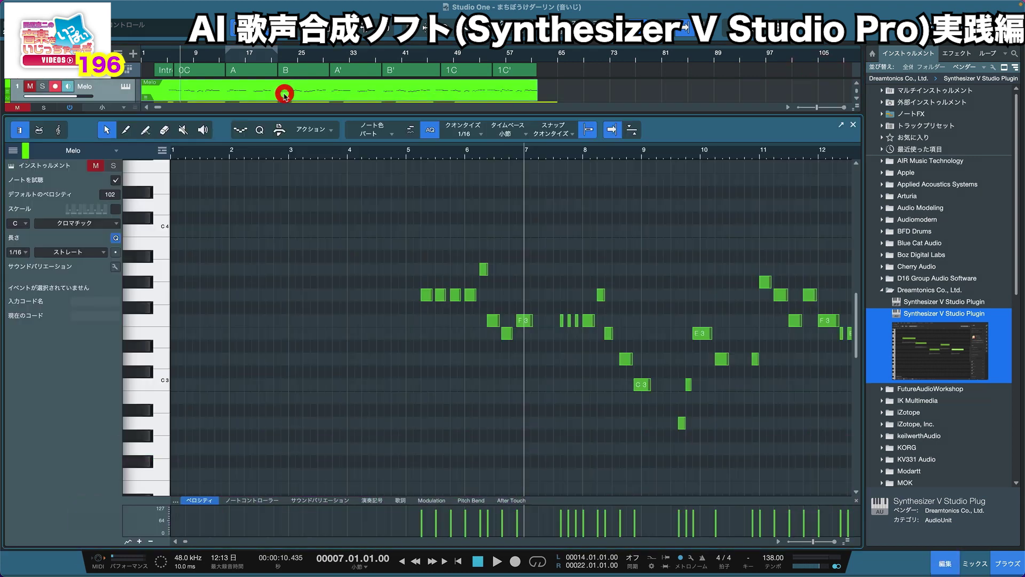
pyautogui.hscroll(2, 510, 413)
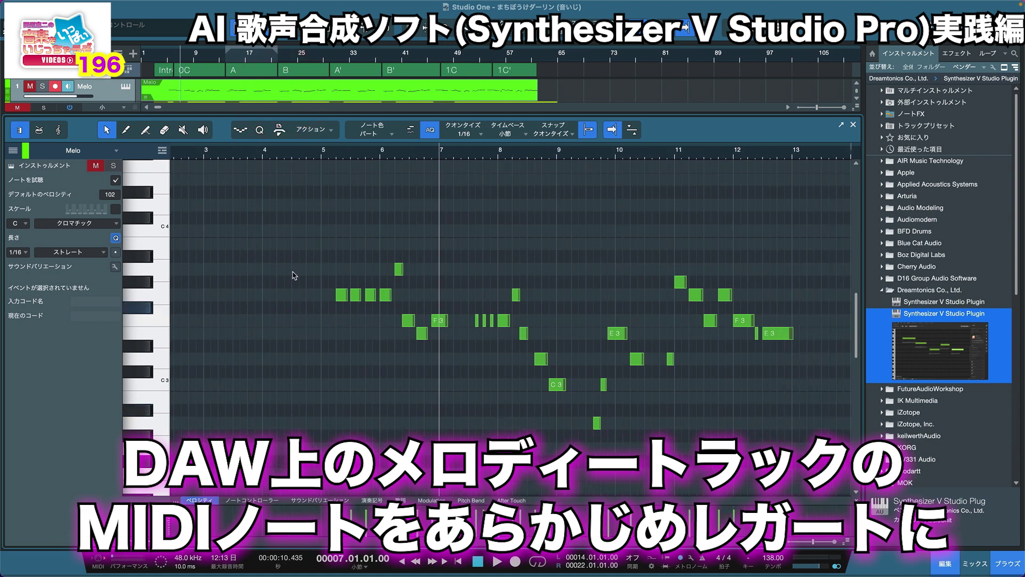
pyautogui.moveTo(298, 238); pyautogui.dragTo(444, 378)
pyautogui.hotkey('shift', 'l')
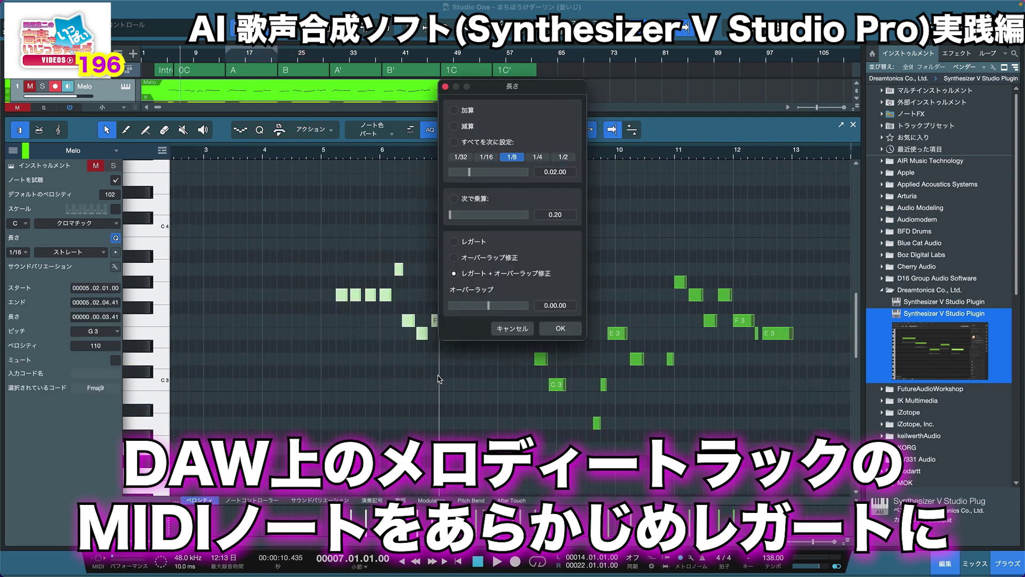
pyautogui.press('Return')
pyautogui.click(439, 379)
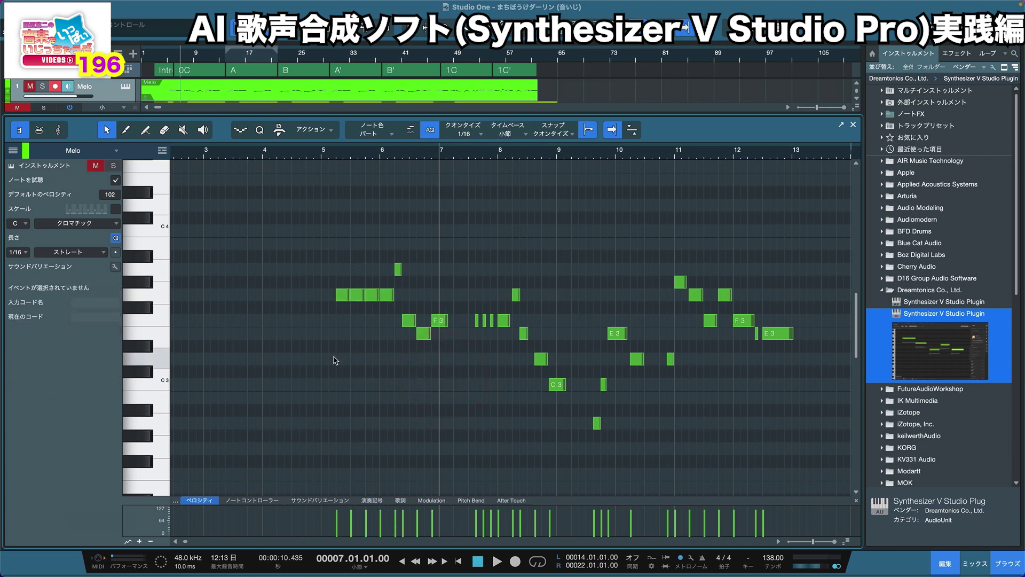
pyautogui.press('F3')
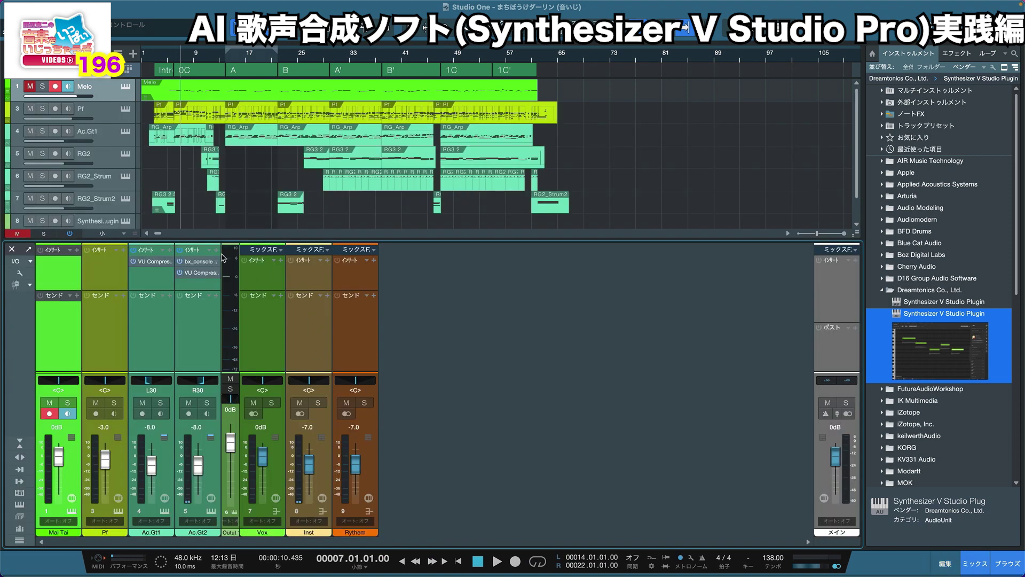
pyautogui.press('F3')
pyautogui.click(103, 222)
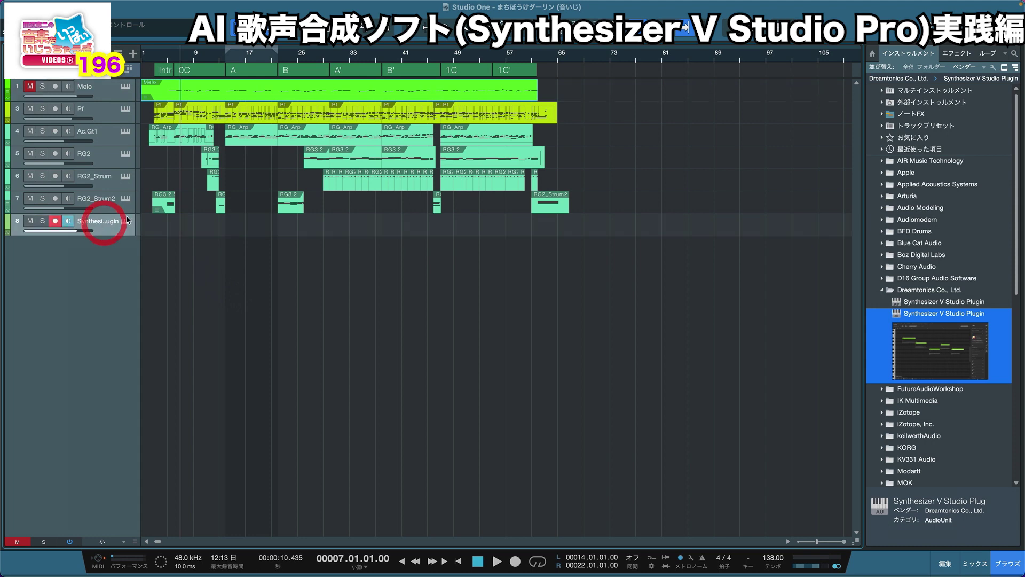
pyautogui.click(126, 220)
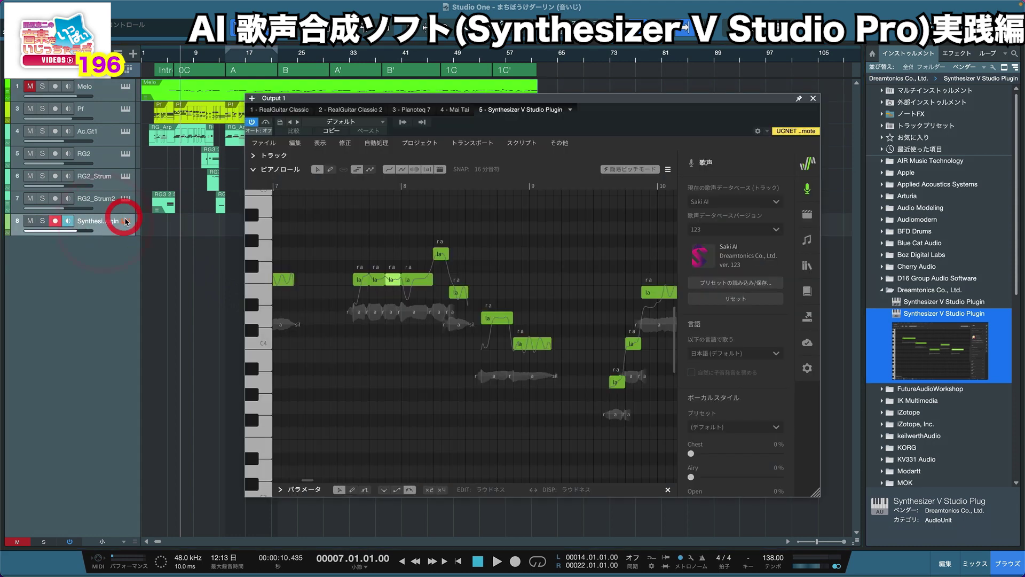
pyautogui.click(814, 98)
# Step: Add a second Synthesizer V Studio Plugin instrument track and import Track 1 of Melo.mid into it
pyautogui.moveTo(957, 325); pyautogui.dragTo(540, 382)
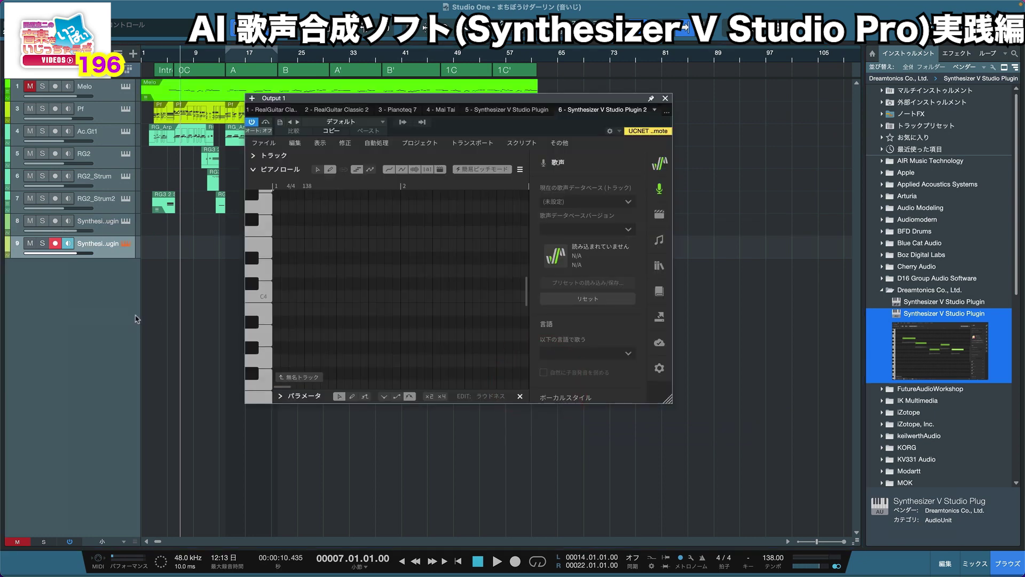
pyautogui.click(272, 143)
pyautogui.click(276, 231)
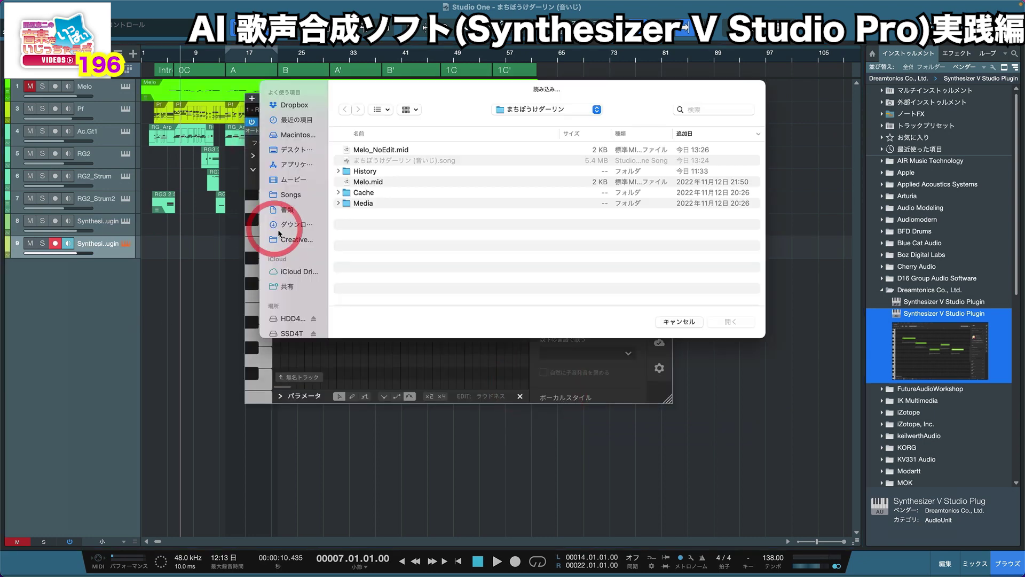
pyautogui.doubleClick(384, 182)
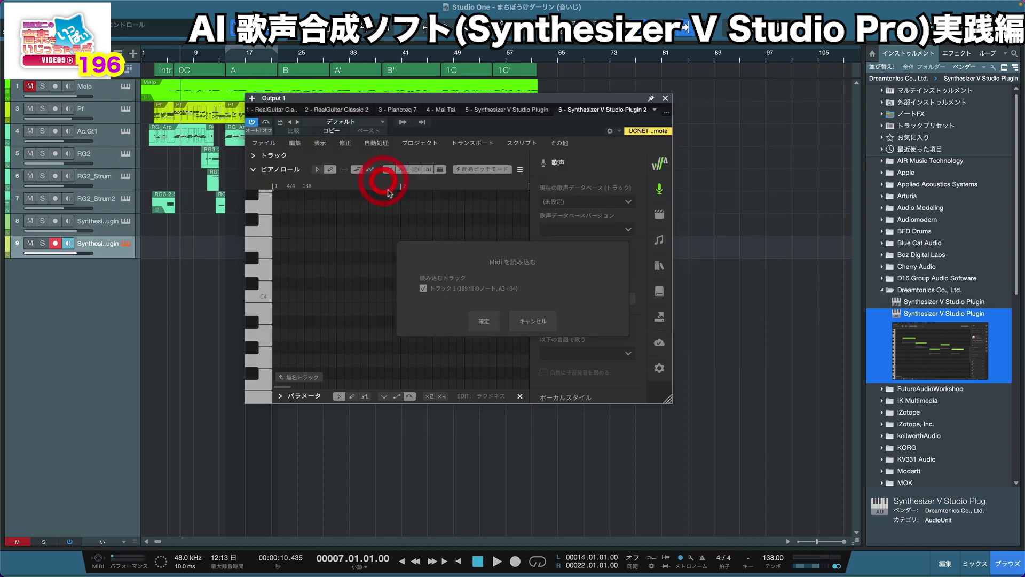
pyautogui.click(483, 322)
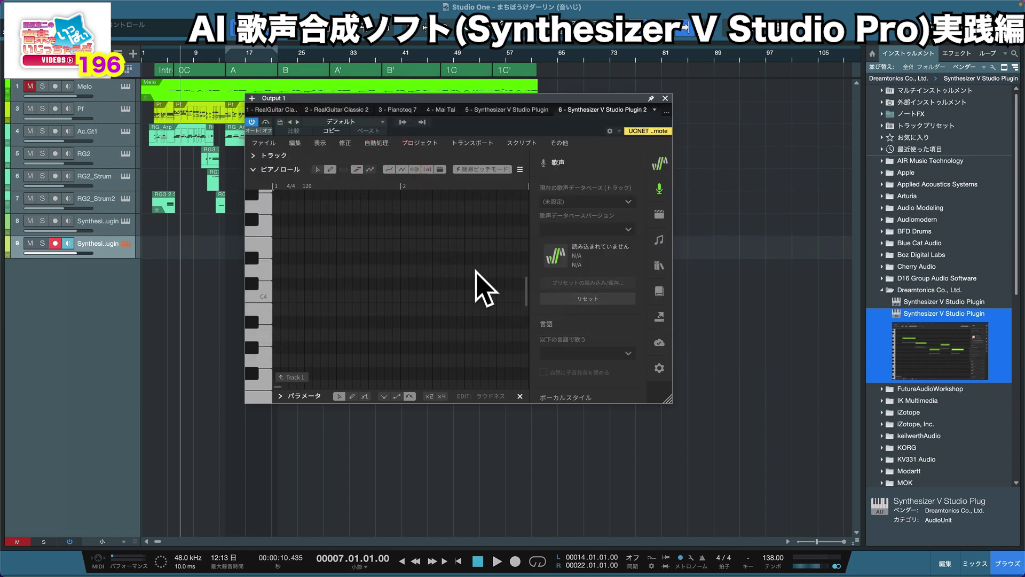
# Step: Synchronize the new plugin instance's tempo with the host and show the mixer
pyautogui.click(419, 144)
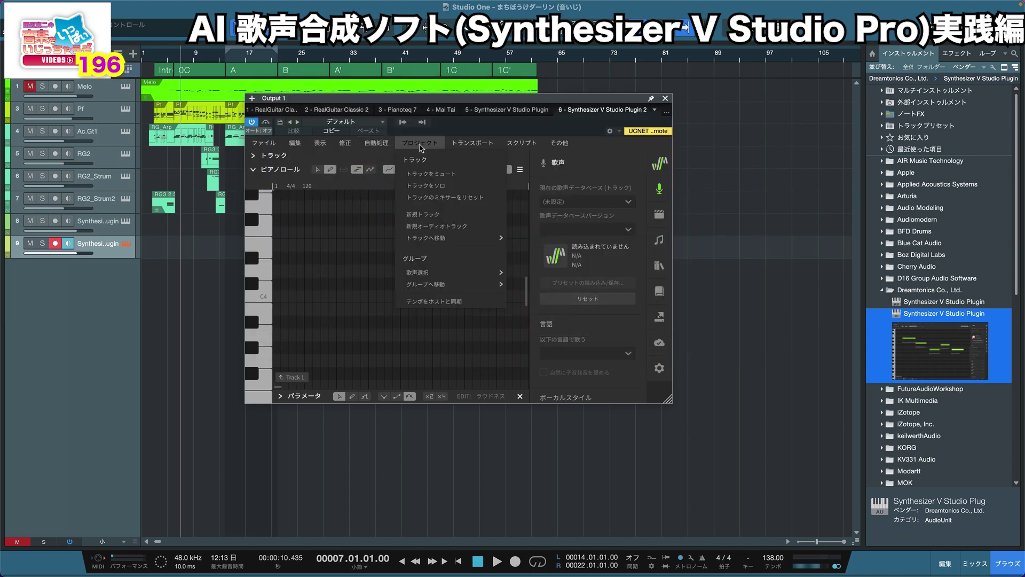
pyautogui.click(437, 300)
pyautogui.click(213, 334)
pyautogui.press('F3')
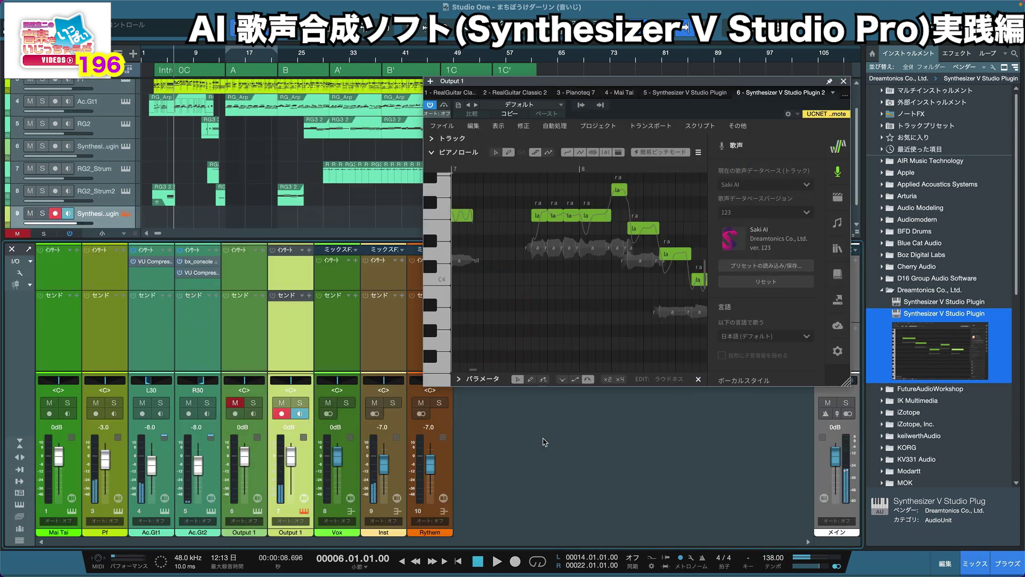
# Step: Play the legato vocal of the second plugin instance while repositioning and enlarging its window
pyautogui.press('space')
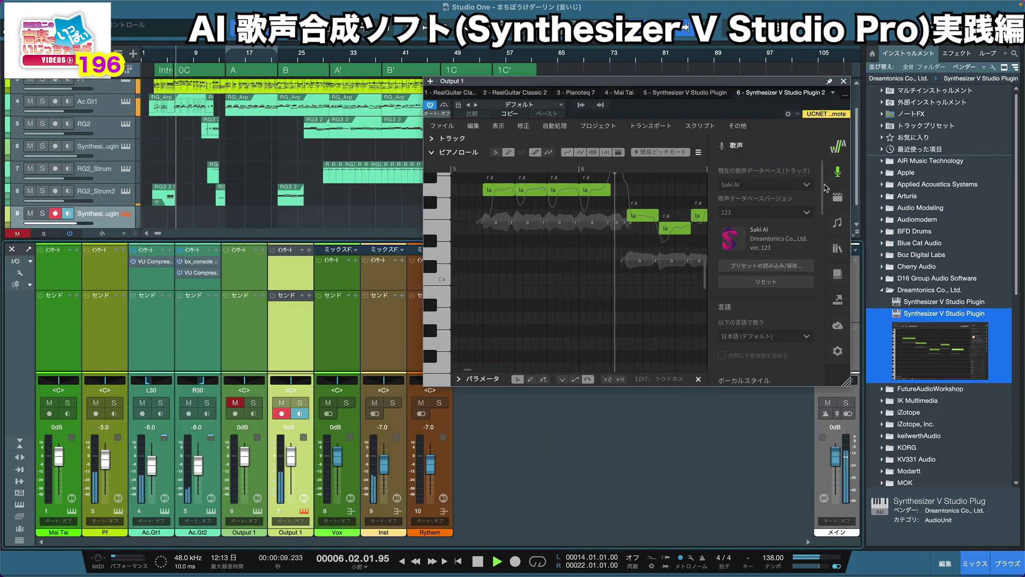
pyautogui.moveTo(769, 82); pyautogui.dragTo(673, 98)
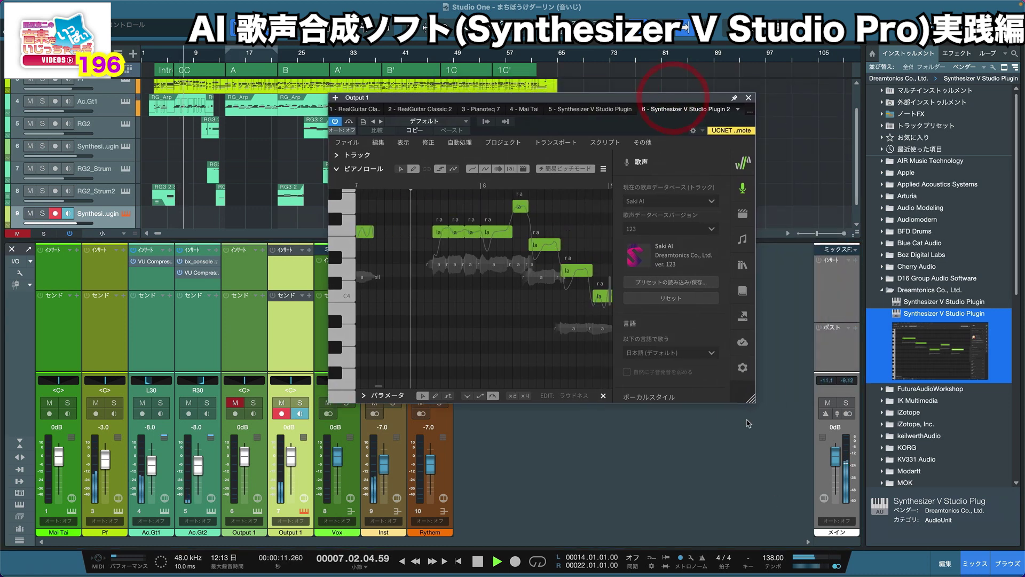
pyautogui.moveTo(759, 406); pyautogui.dragTo(1009, 522)
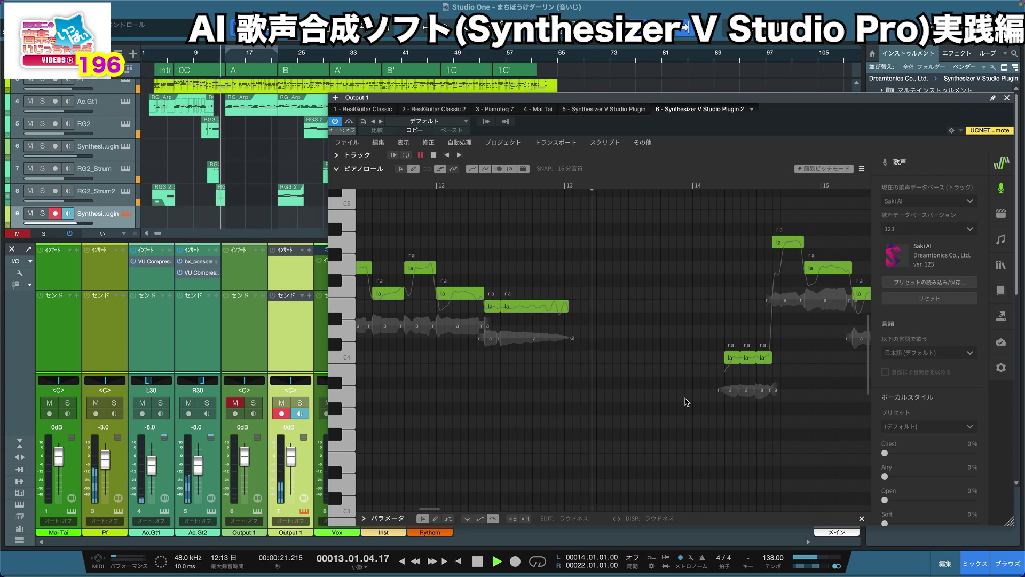
pyautogui.click(251, 357)
pyautogui.press('space')
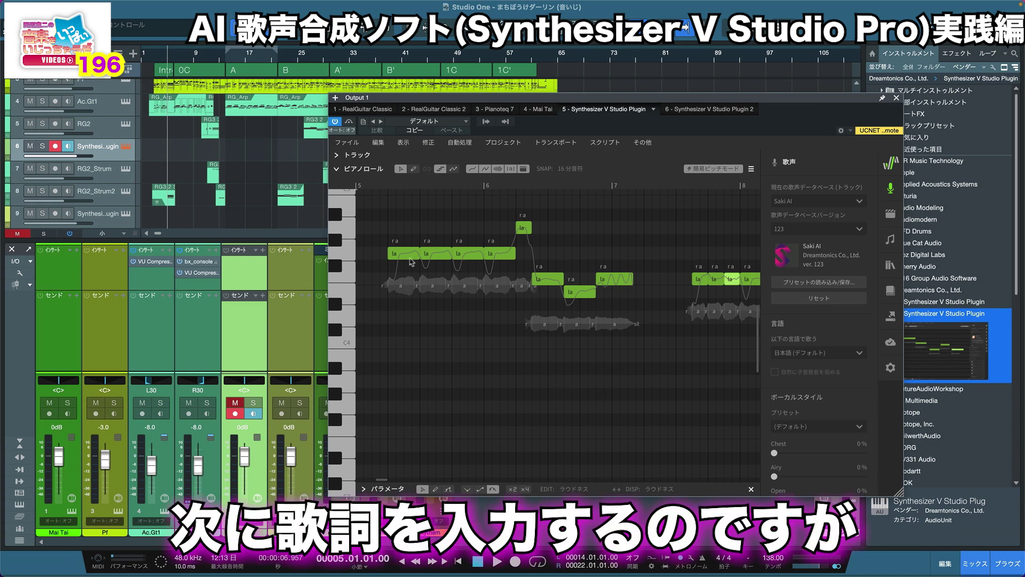
pyautogui.doubleClick(401, 254)
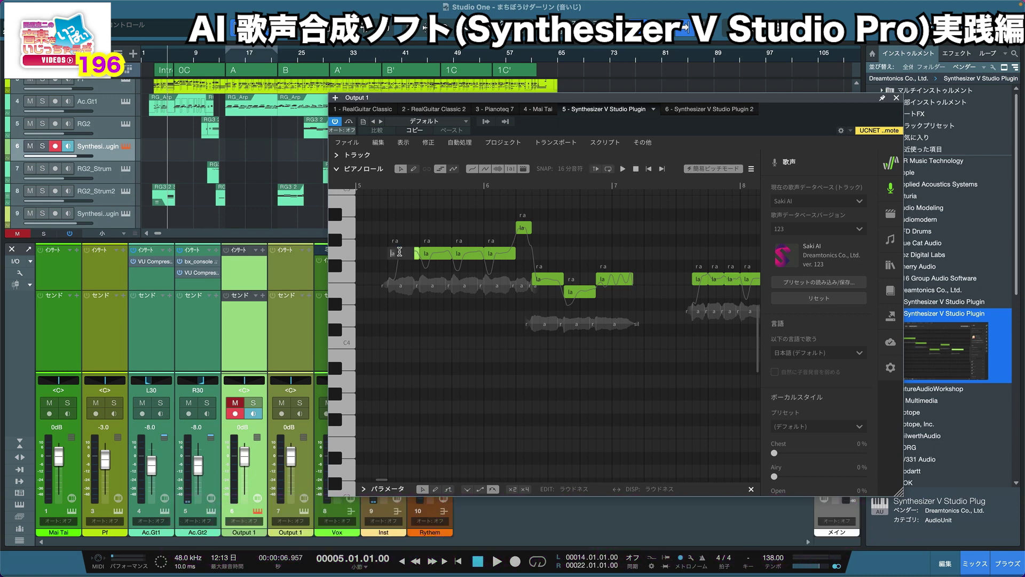
pyautogui.click(488, 357)
pyautogui.click(396, 255)
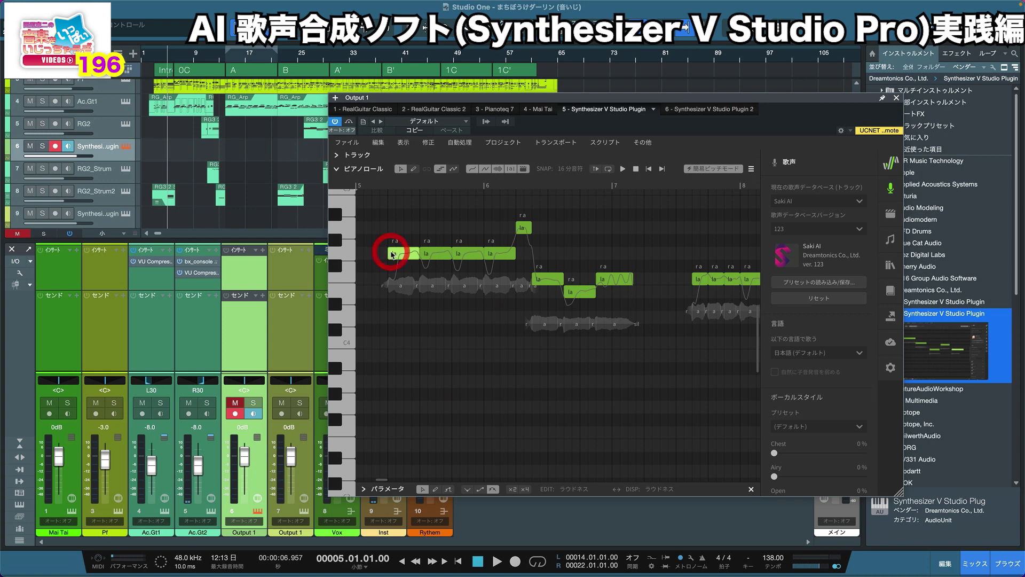
pyautogui.press('super+l')
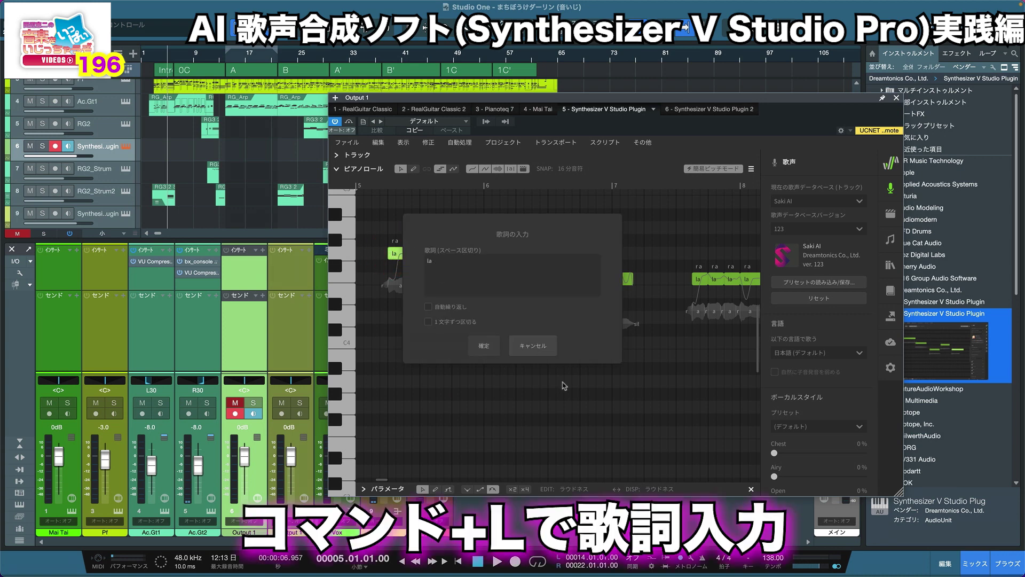
pyautogui.click(541, 347)
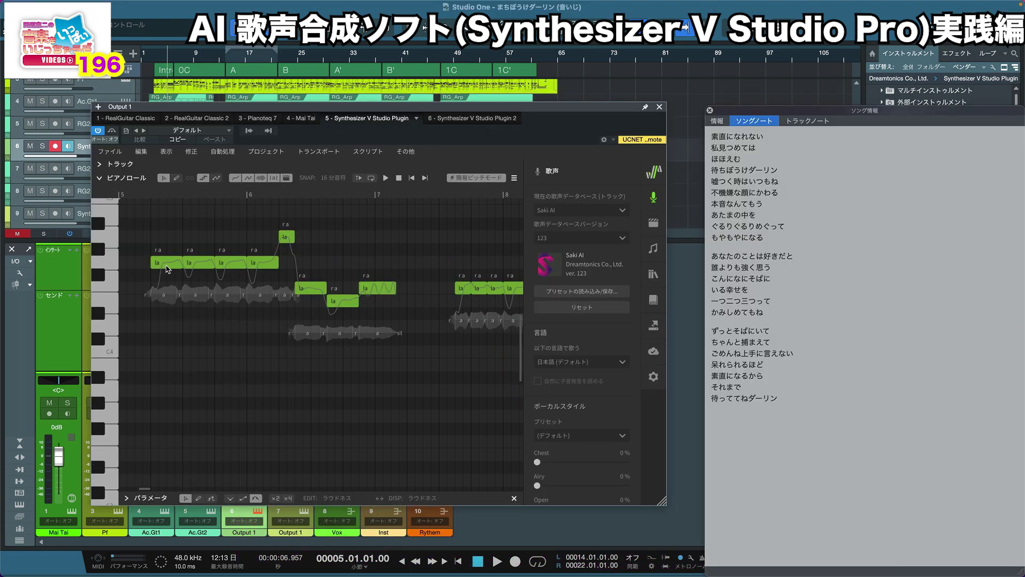
# Step: Enter the verse lyrics, separated by spaces, from the first note in bar 5, running from す な お に to だ り ん
pyautogui.click(168, 269)
pyautogui.press('super+l')
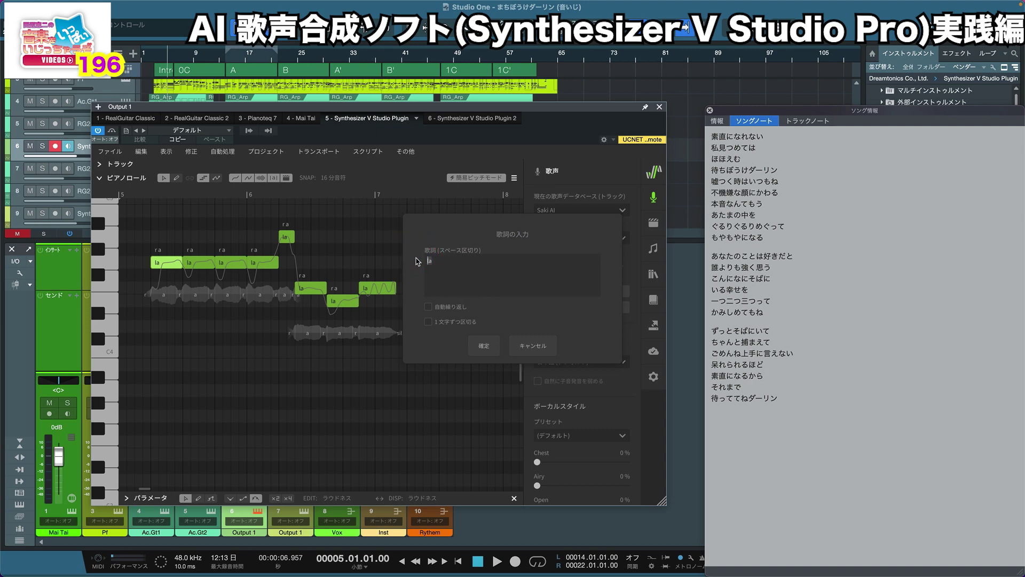
pyautogui.write('す')
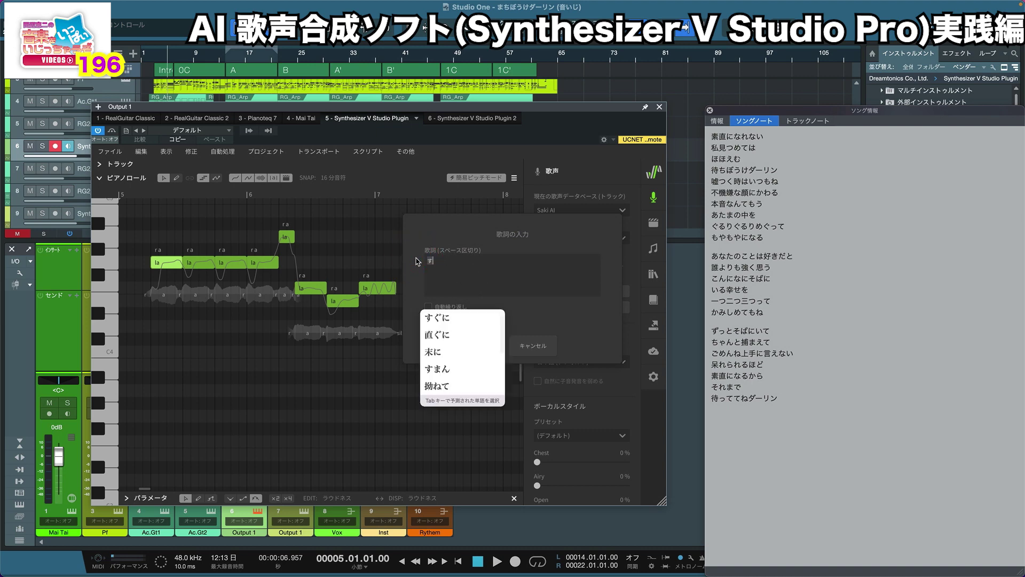
pyautogui.press('Return')
pyautogui.write('な')
pyautogui.press('Return')
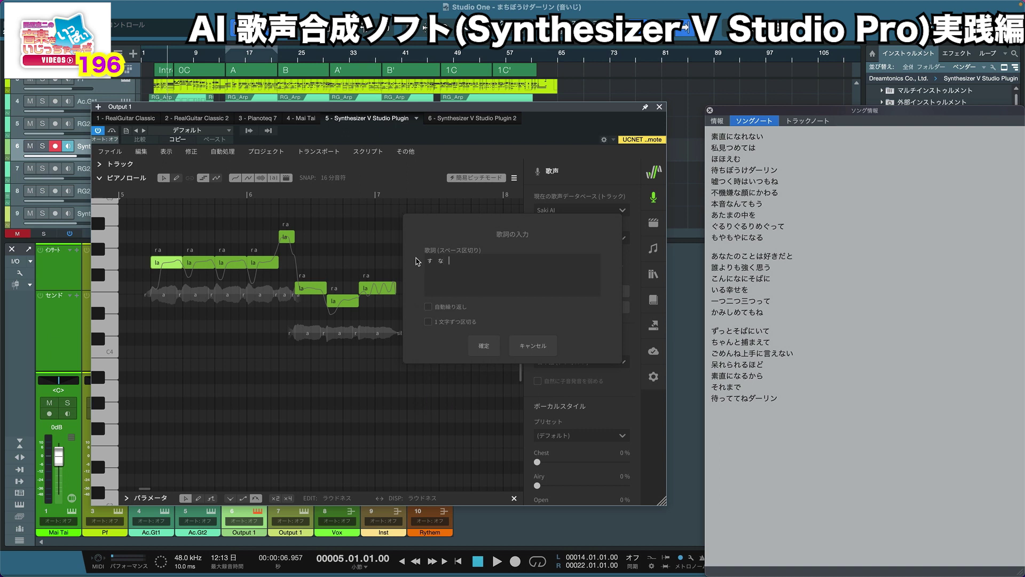
pyautogui.write('お んい')
pyautogui.press('BackSpace')
pyautogui.write('な')
pyautogui.write(' れ')
pyautogui.write(' だ')
pyautogui.write(' り ん')
pyautogui.click(485, 346)
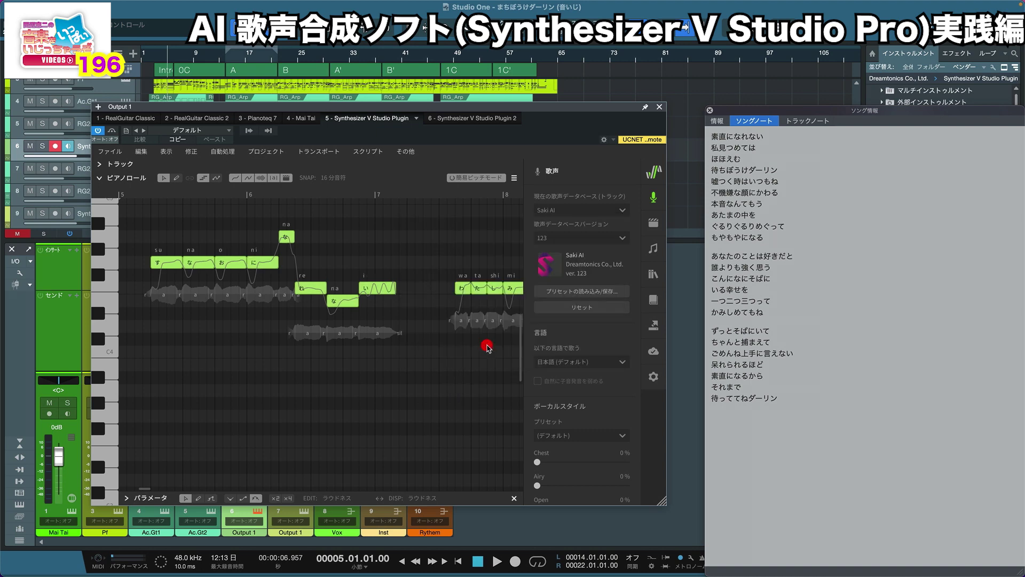
# Step: Mute the second vocal channel and play the first vocal track's new lyrics from bar 5 with its plugin window open
pyautogui.click(282, 399)
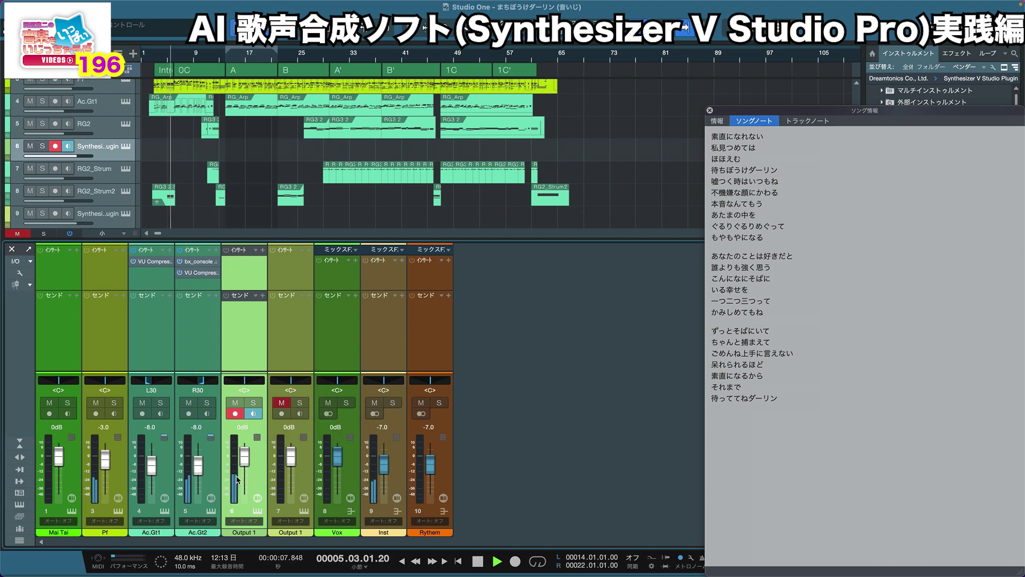
pyautogui.click(257, 511)
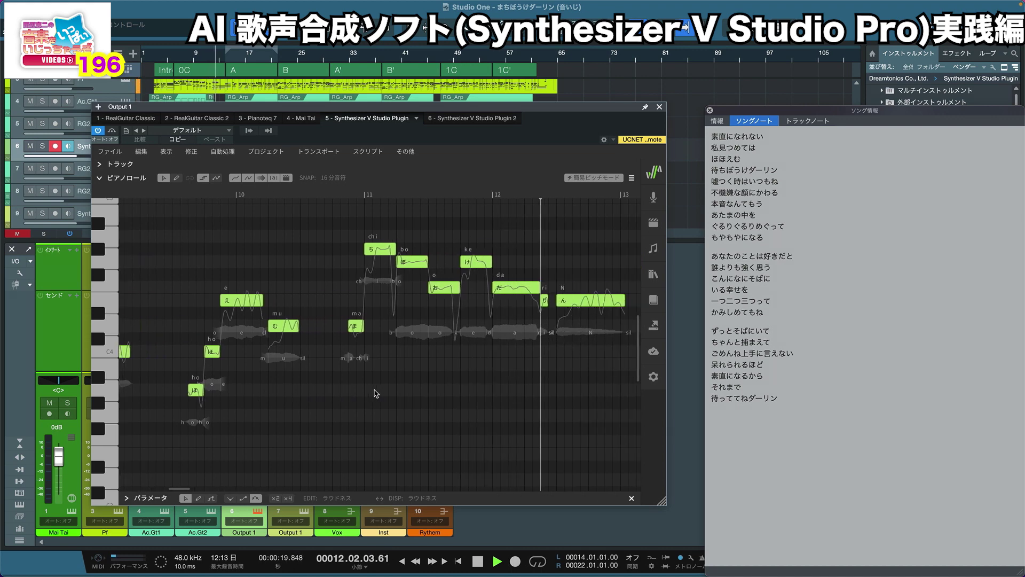
pyautogui.press('space')
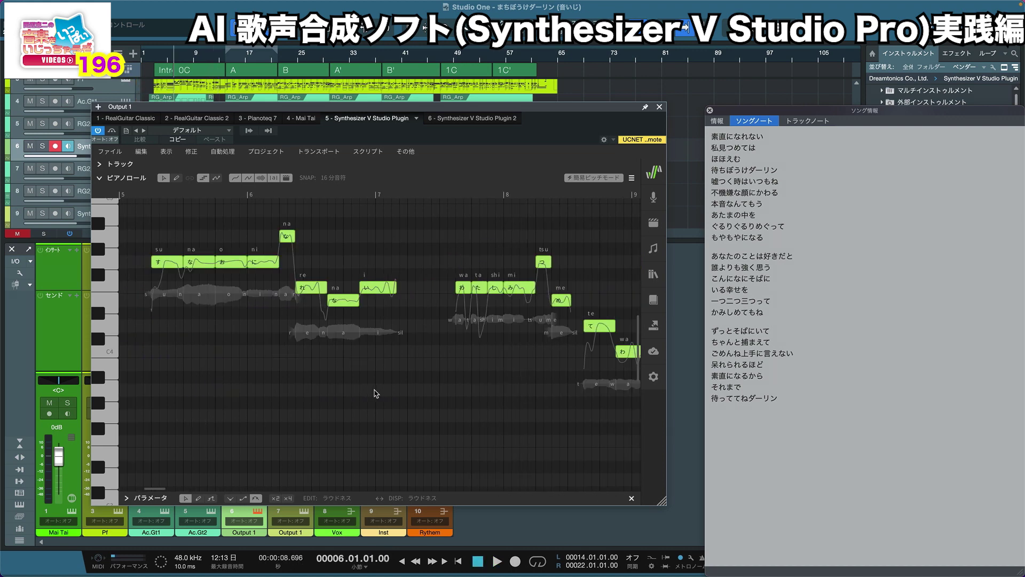
# Step: Play the verse vocal up to bar 12 and lengthen the short り note so it meets the ん note
pyautogui.press('space')
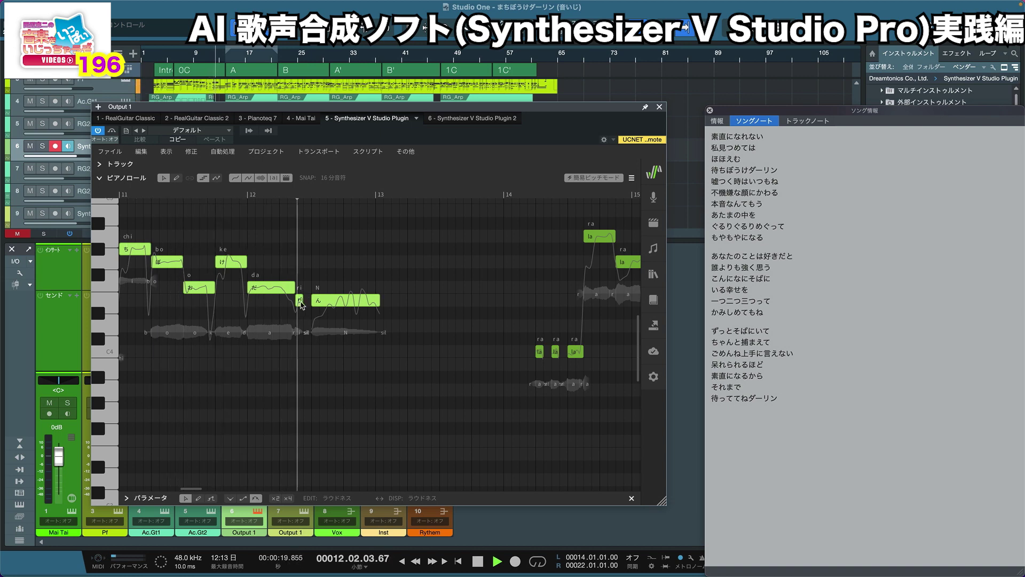
pyautogui.press('space')
pyautogui.click(299, 301)
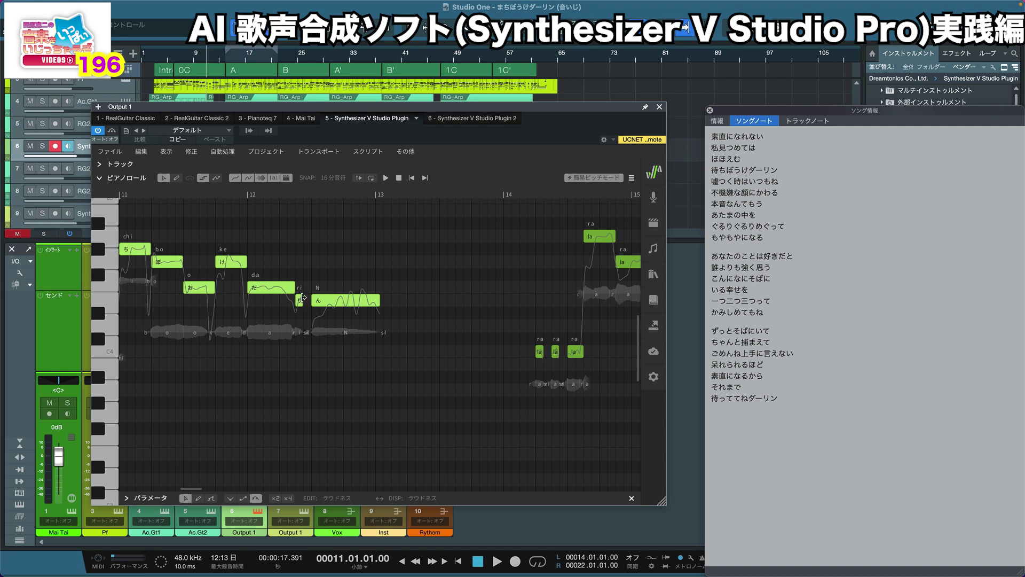
pyautogui.moveTo(303, 297); pyautogui.dragTo(303, 300)
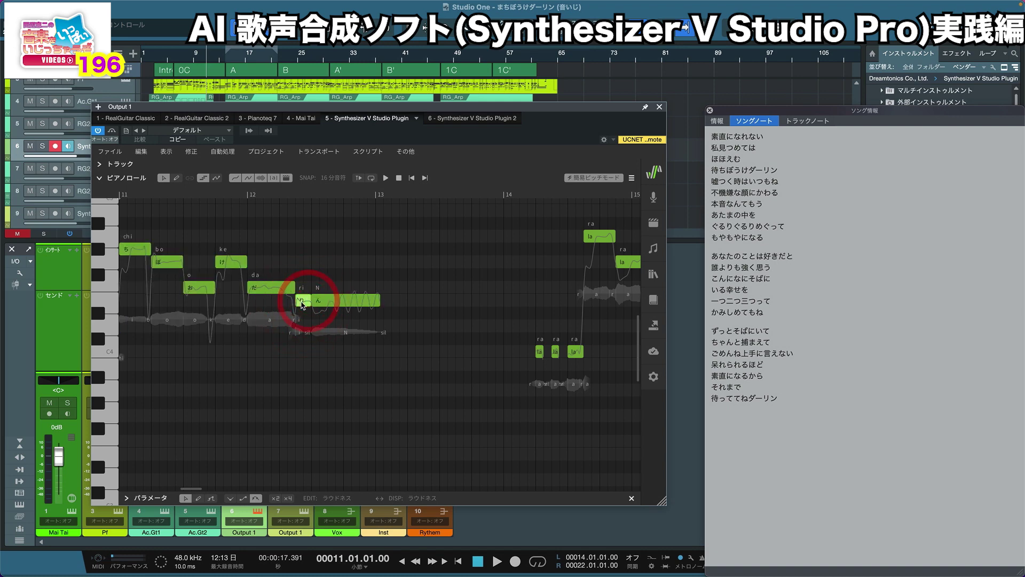
# Step: Change the lyrics of the last two notes in bar 12 to あ and りん
pyautogui.doubleClick(300, 300)
pyautogui.write('a')
pyautogui.press('Return')
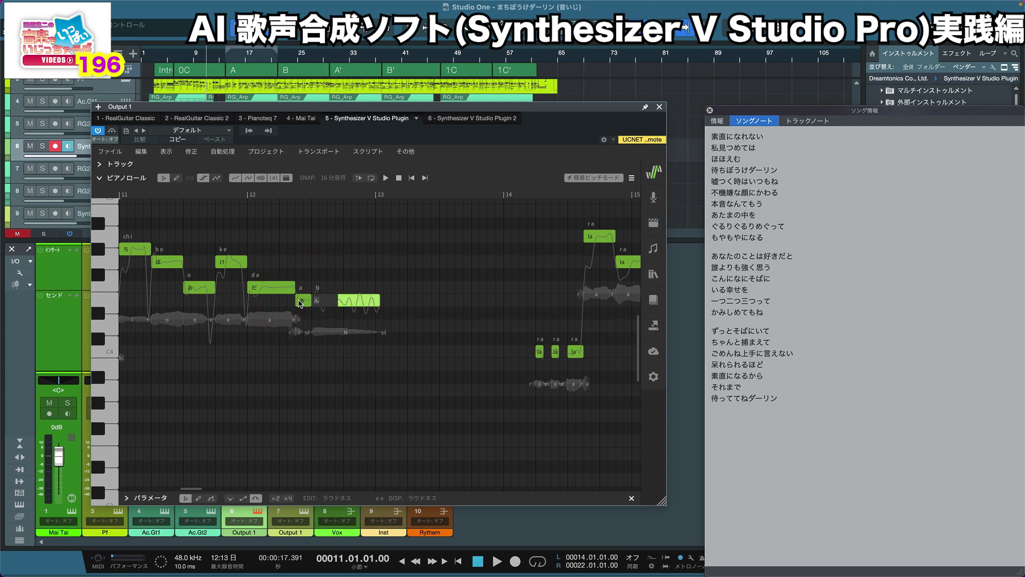
pyautogui.write('rin')
pyautogui.press('Return')
pyautogui.press('Return')
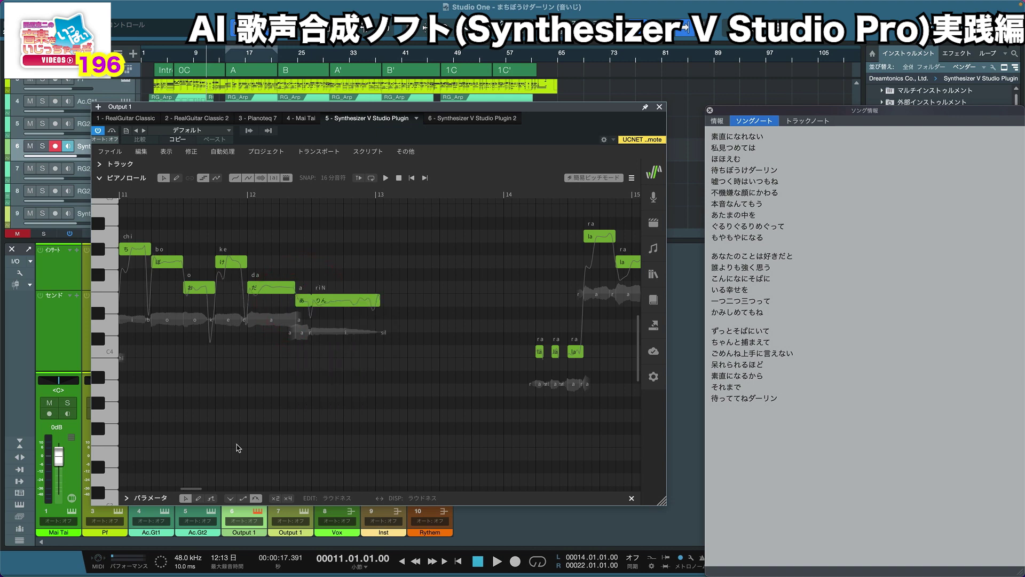
# Step: Play the vocal from bar 11 to bar 13 to hear the corrected ending of the phrase
pyautogui.press('space')
pyautogui.click(488, 531)
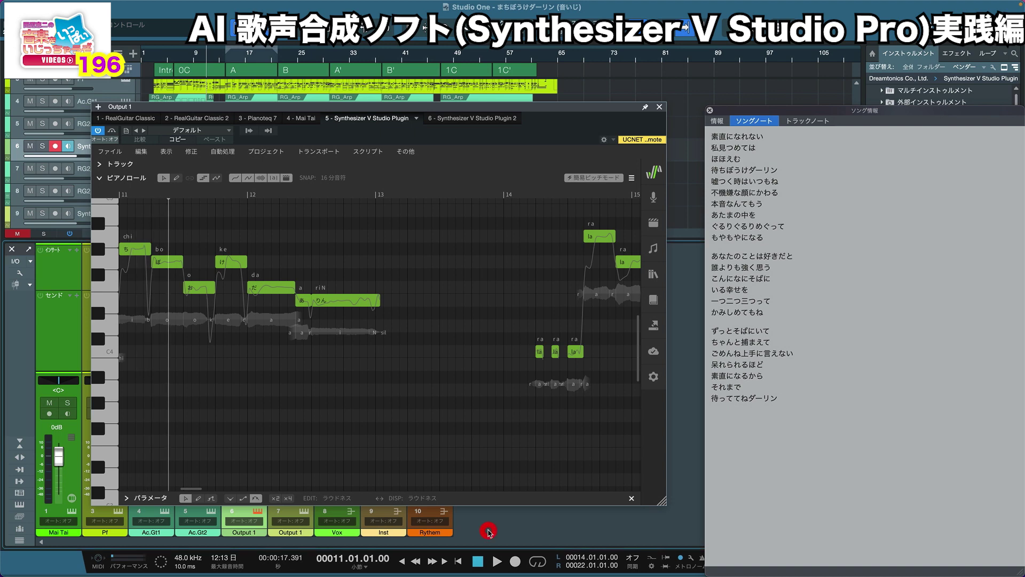
pyautogui.press('space')
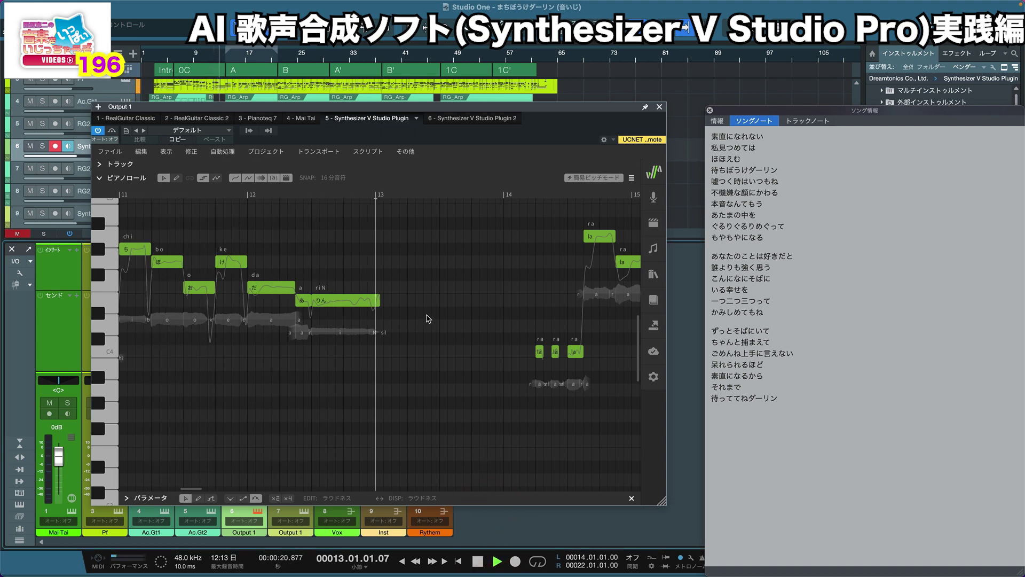
pyautogui.press('space')
# Step: Generate new AI takes for the え note leading into bar 10 and the following む note, and play the phrase
pyautogui.hscroll(-10, 419, 326)
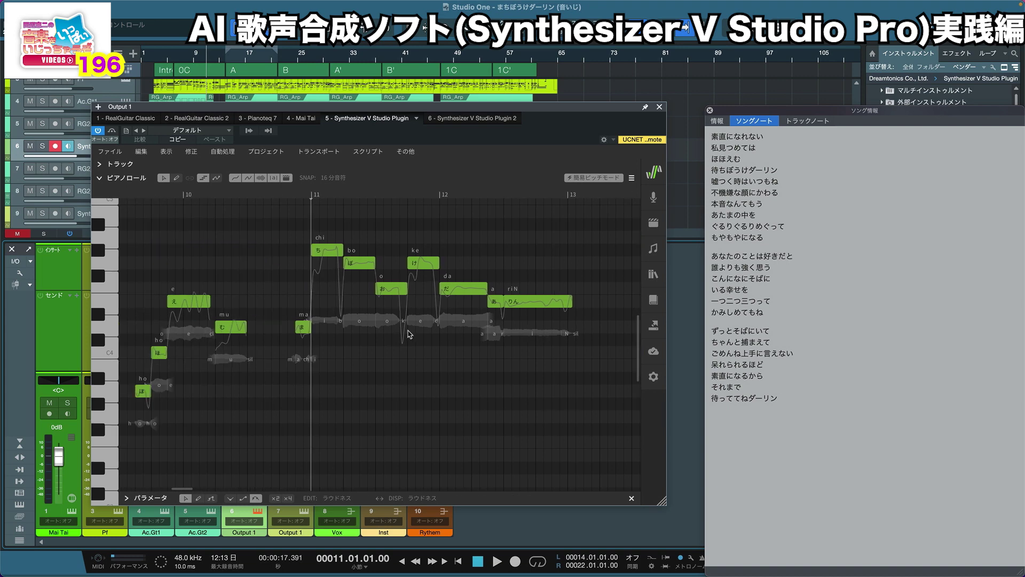
pyautogui.hscroll(-6, 410, 334)
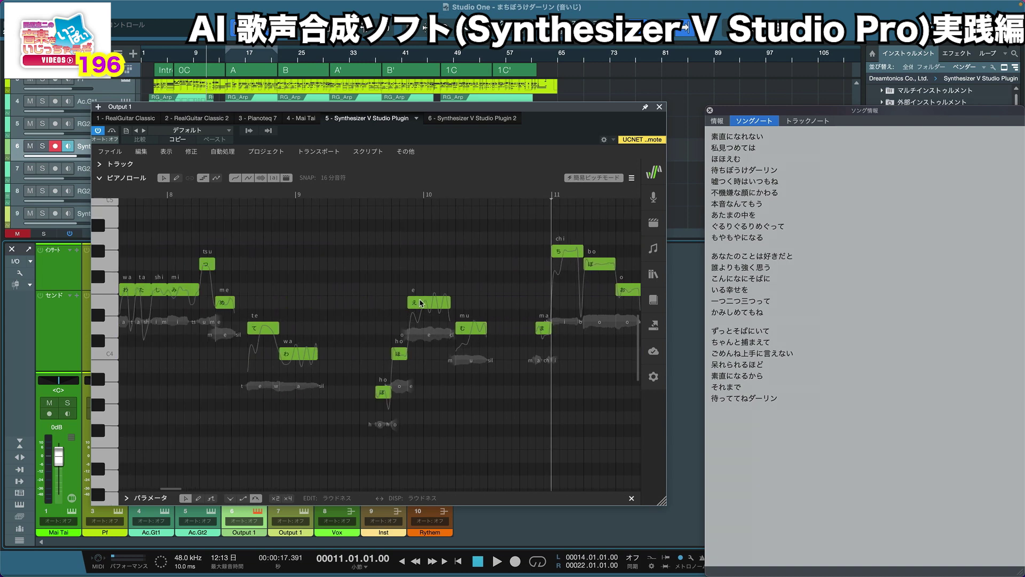
pyautogui.rightClick(421, 302)
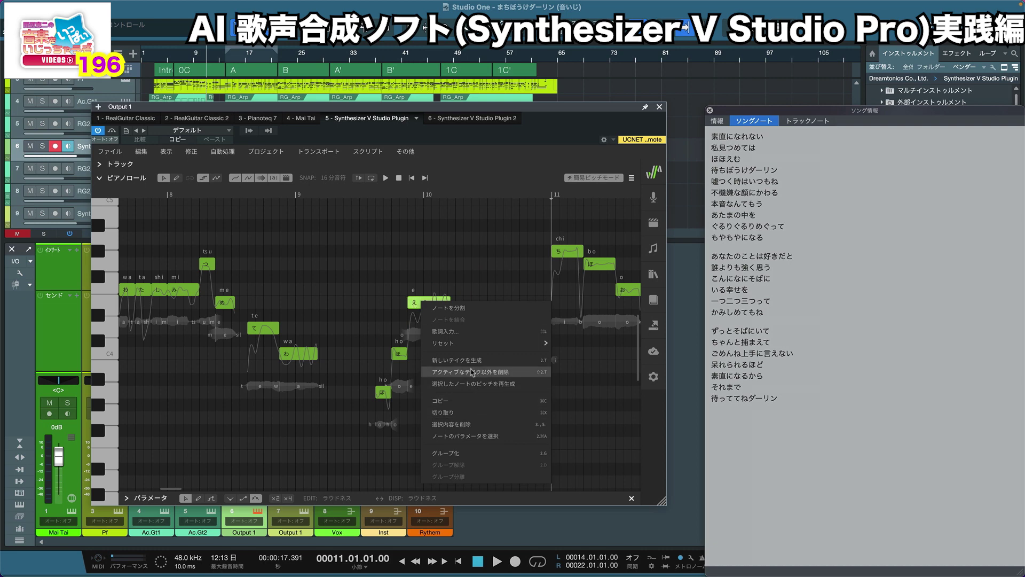
pyautogui.click(466, 360)
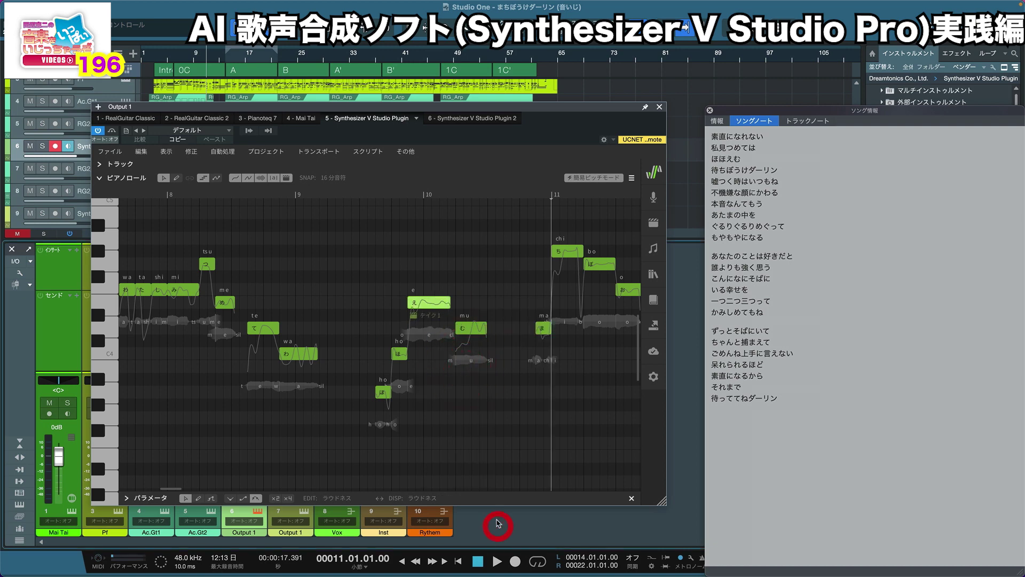
pyautogui.click(220, 152)
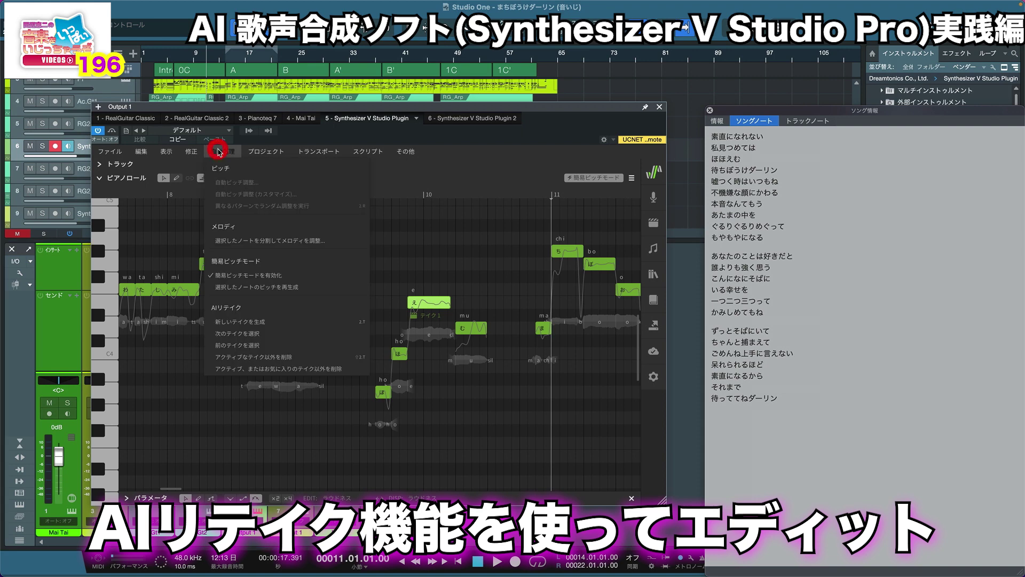
pyautogui.click(219, 153)
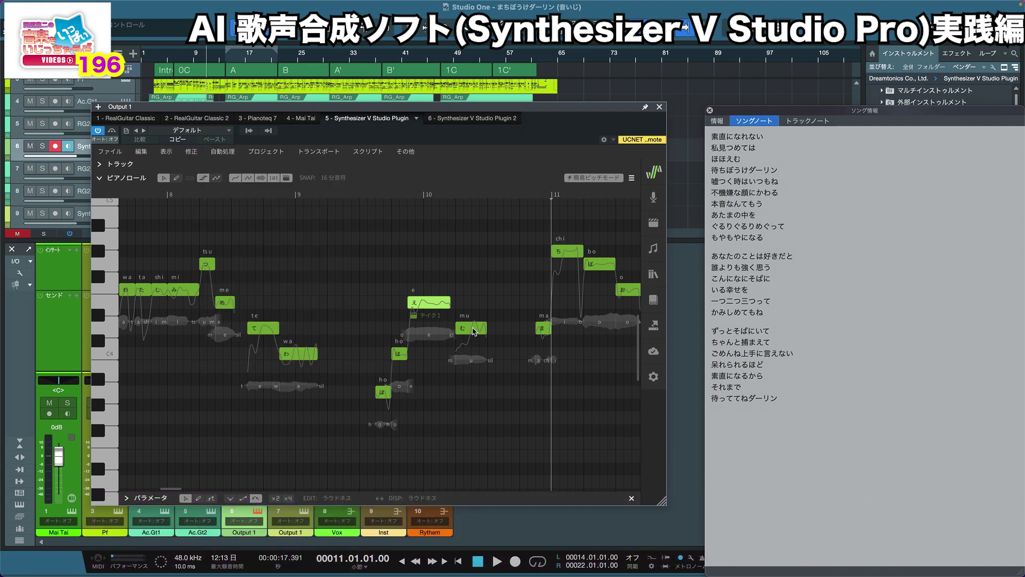
pyautogui.rightClick(474, 331)
pyautogui.click(509, 388)
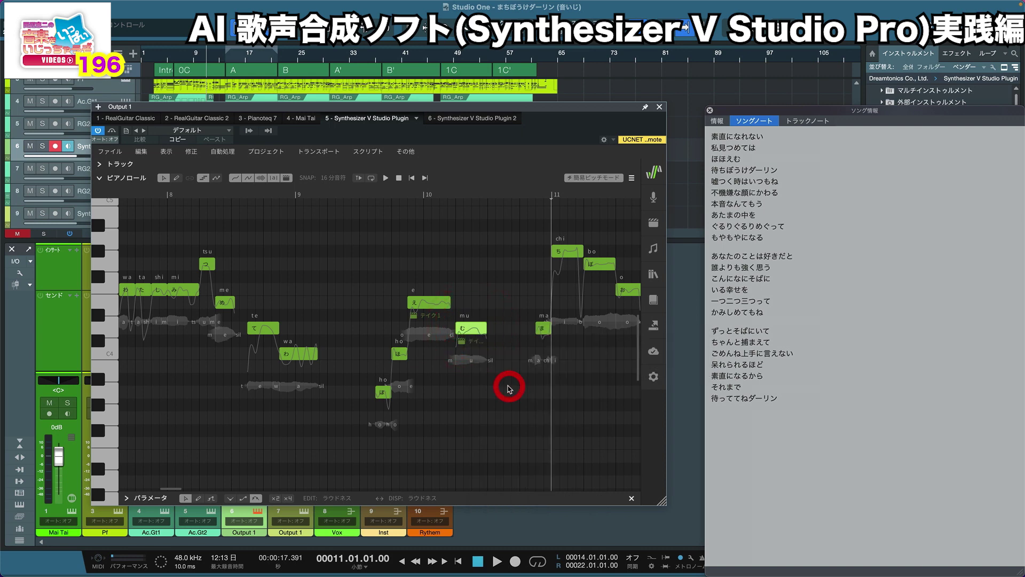
pyautogui.press('space')
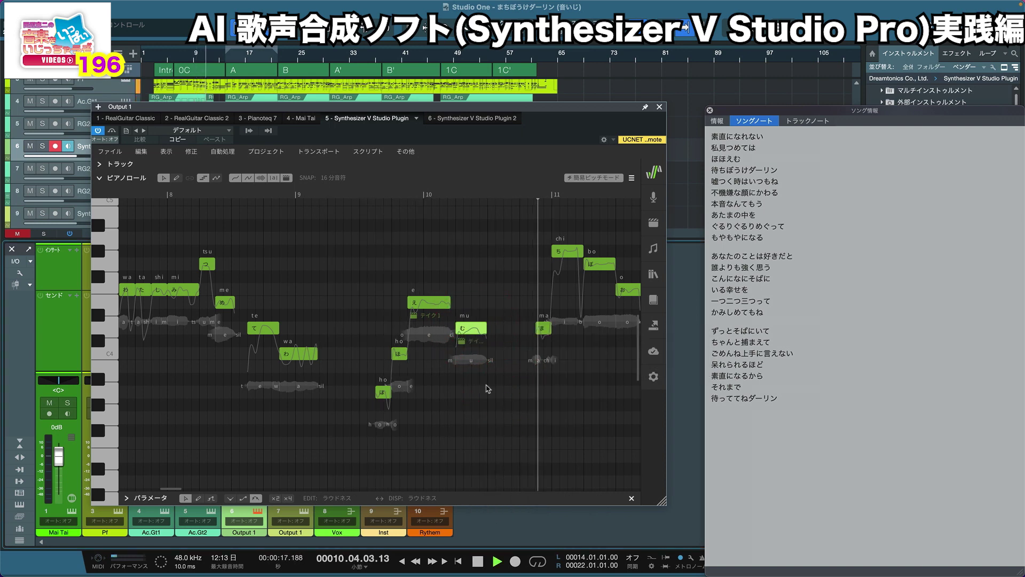
pyautogui.press('space')
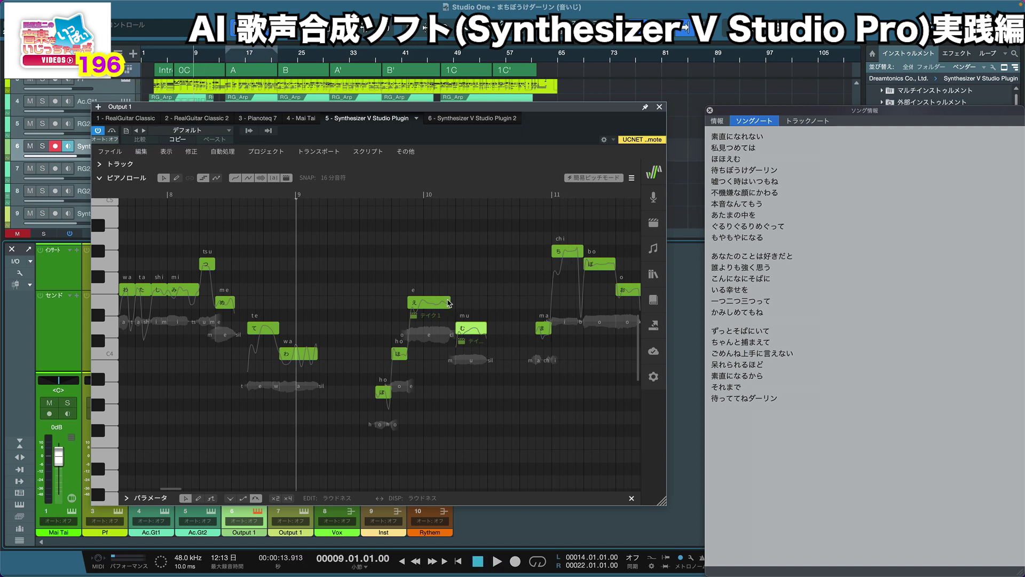
# Step: Shorten the え note leading into bar 10 and add a short え note at む's pitch in the gap before む
pyautogui.moveTo(450, 300); pyautogui.dragTo(452, 304)
pyautogui.click(452, 301)
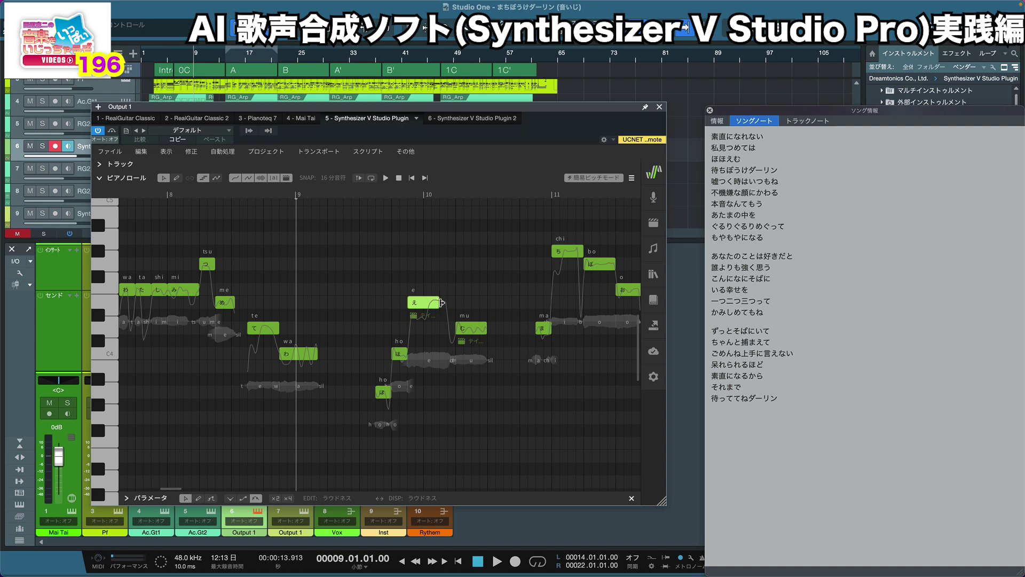
pyautogui.click(441, 302)
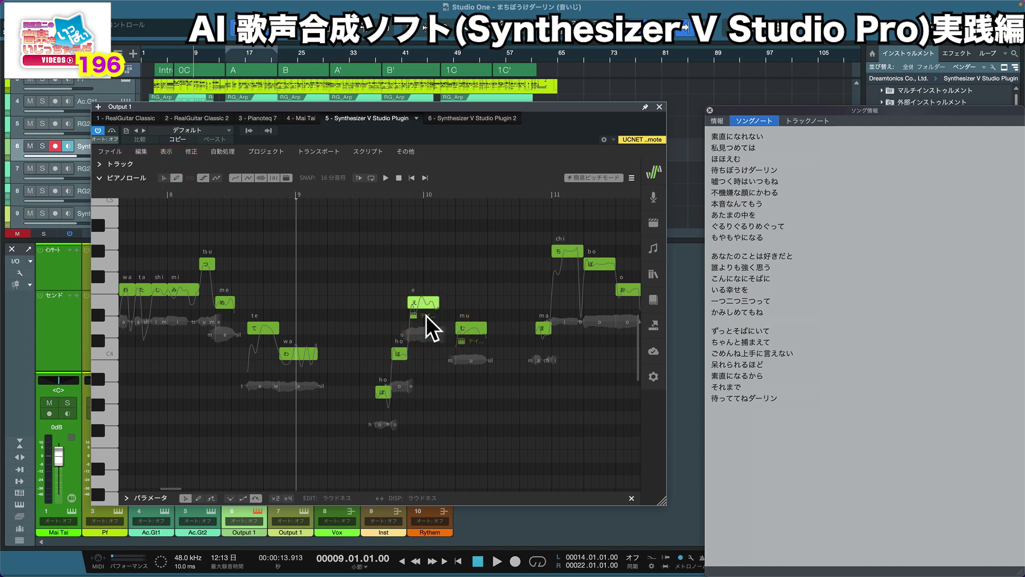
pyautogui.click(441, 330)
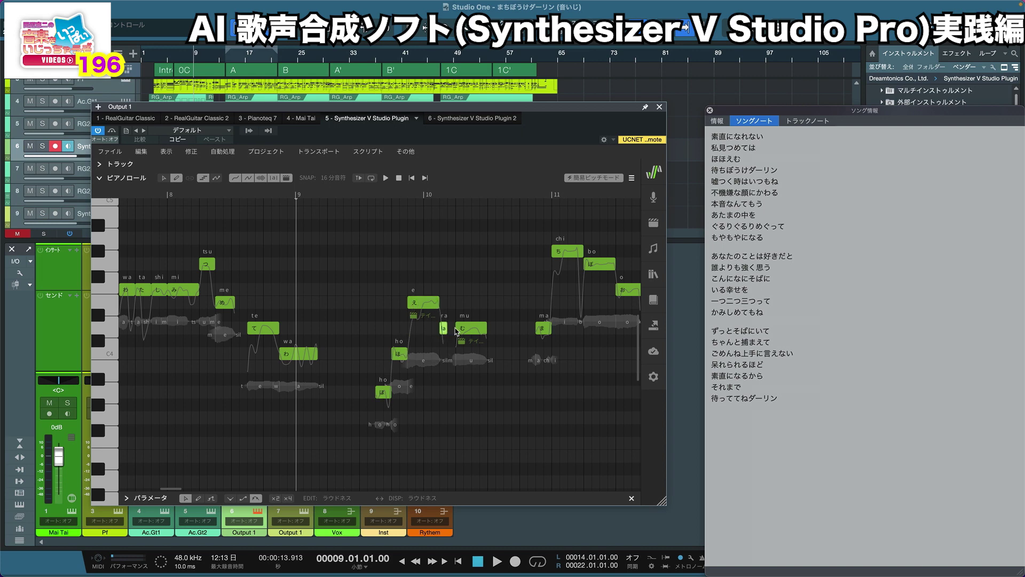
pyautogui.doubleClick(447, 327)
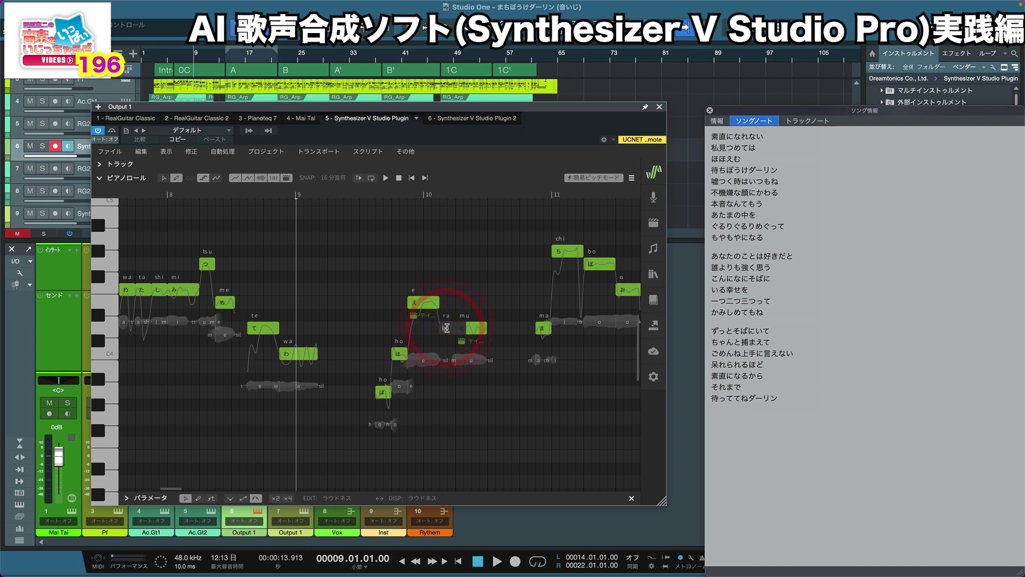
pyautogui.press('Return')
# Step: Play the edited phrase from bar 9, and return to bar 5 to play the verse from its start
pyautogui.press('space')
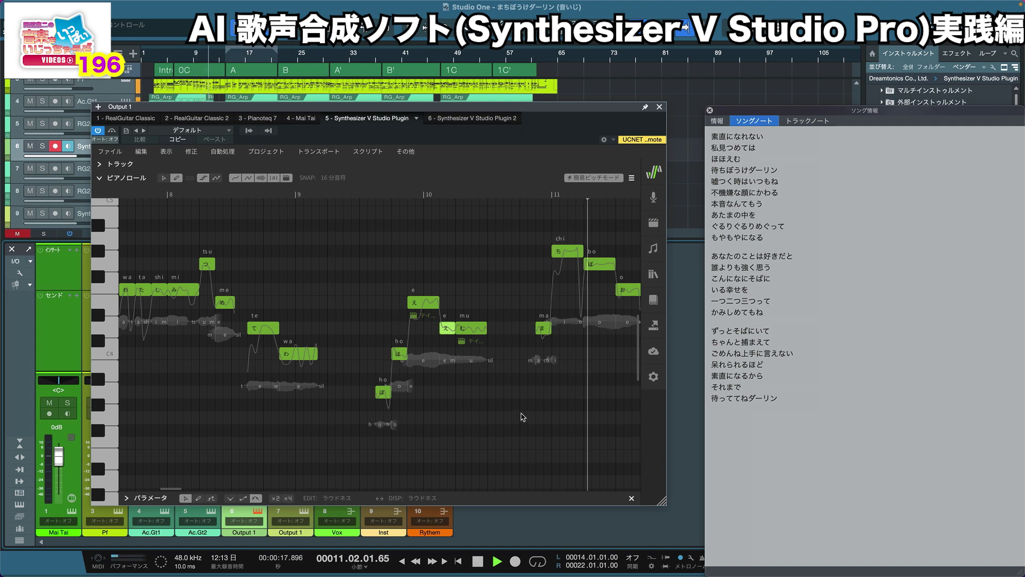
pyautogui.press('space')
pyautogui.press('space')
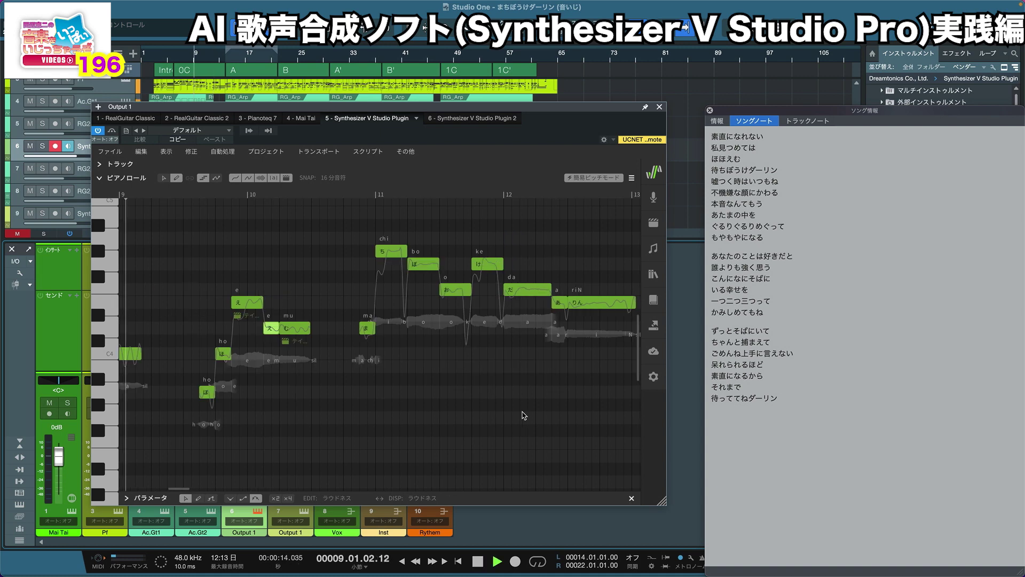
pyautogui.press('space')
pyautogui.press('super+t')
pyautogui.write('2')
pyautogui.press('Return')
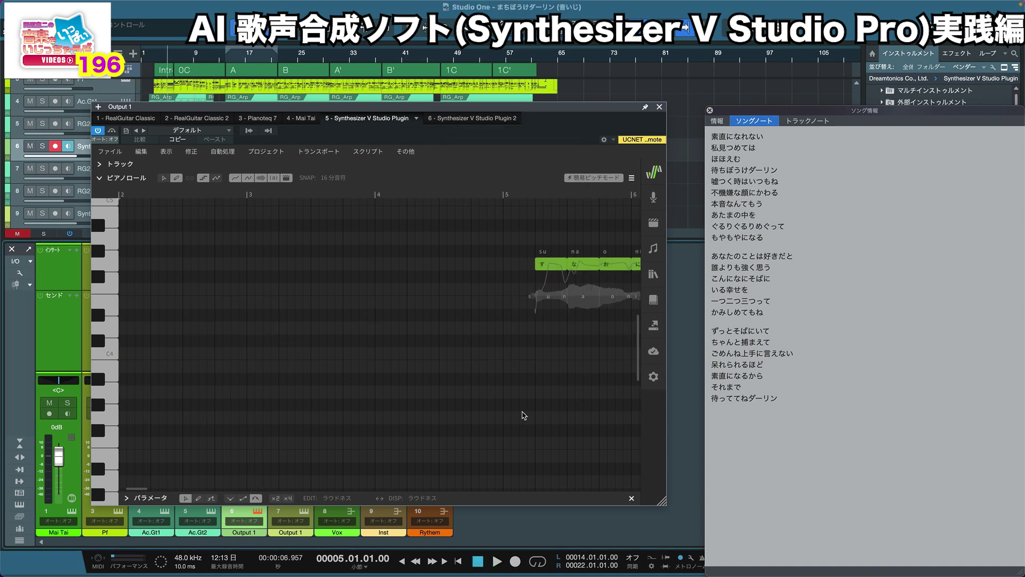
pyautogui.press('space')
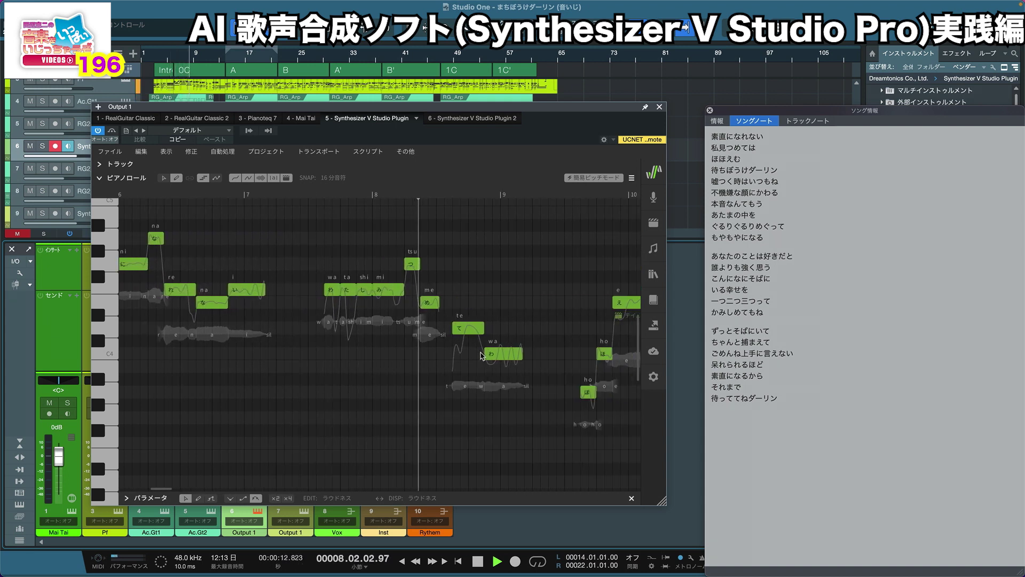
pyautogui.press('space')
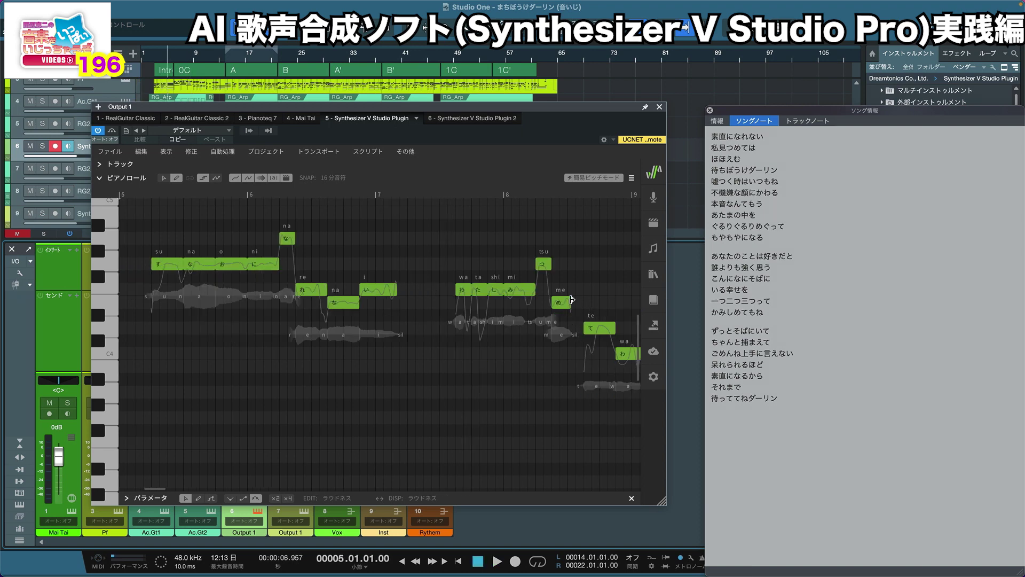
# Step: Shorten the め note in bar 8, add an え note at て's pitch just before て, and play the phrase
pyautogui.click(570, 329)
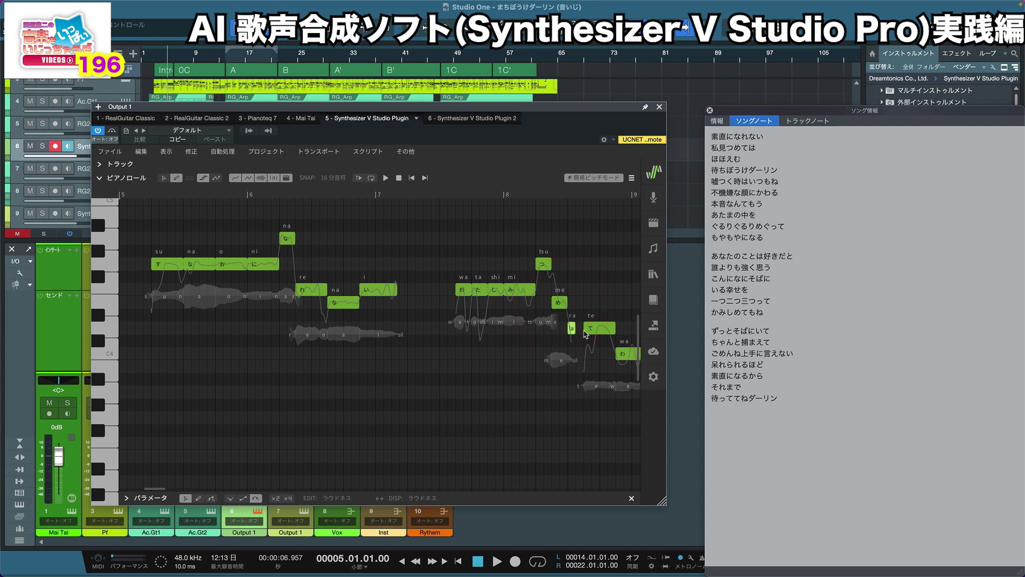
pyautogui.click(577, 334)
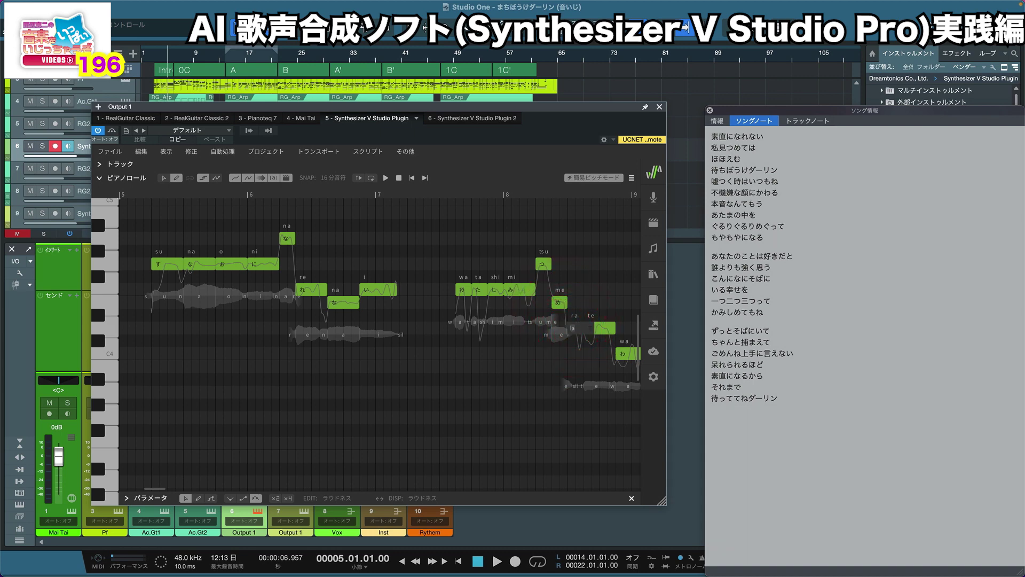
pyautogui.write('e')
pyautogui.press('Return')
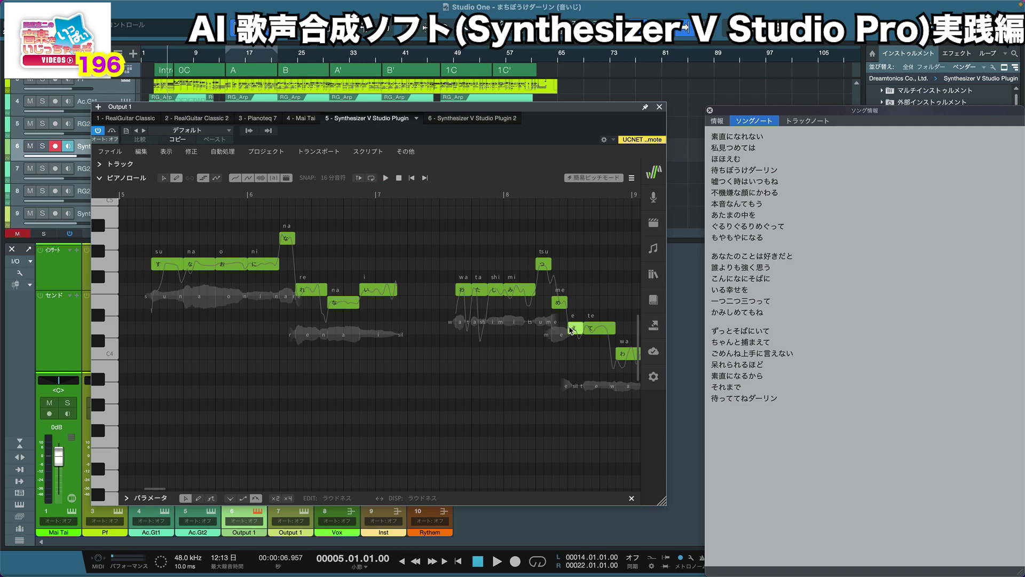
pyautogui.press('space')
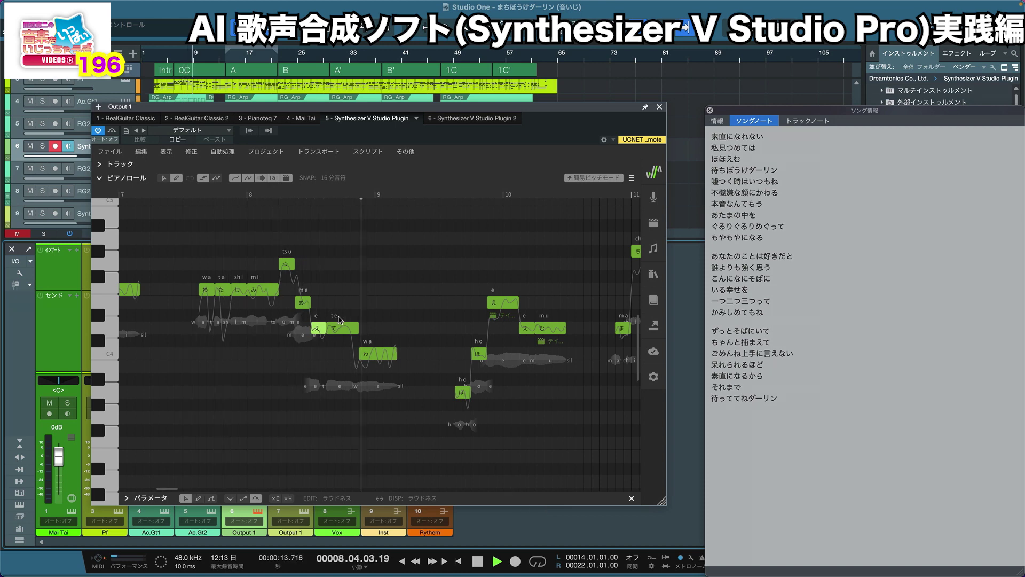
pyautogui.press('space')
# Step: Shorten the て note in bar 8 and add a short え note at わ's pitch directly before わ
pyautogui.click(357, 327)
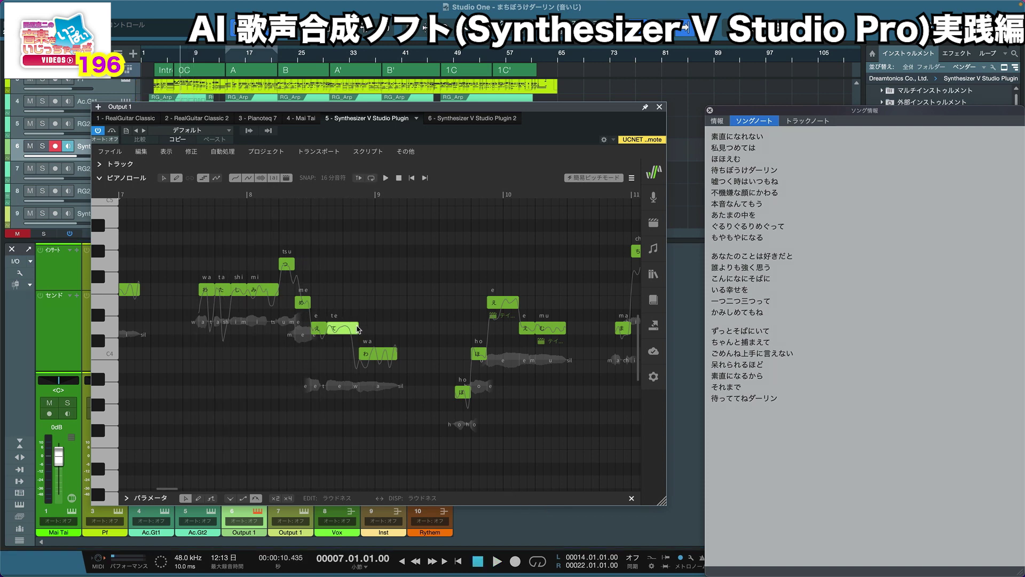
pyautogui.click(338, 328)
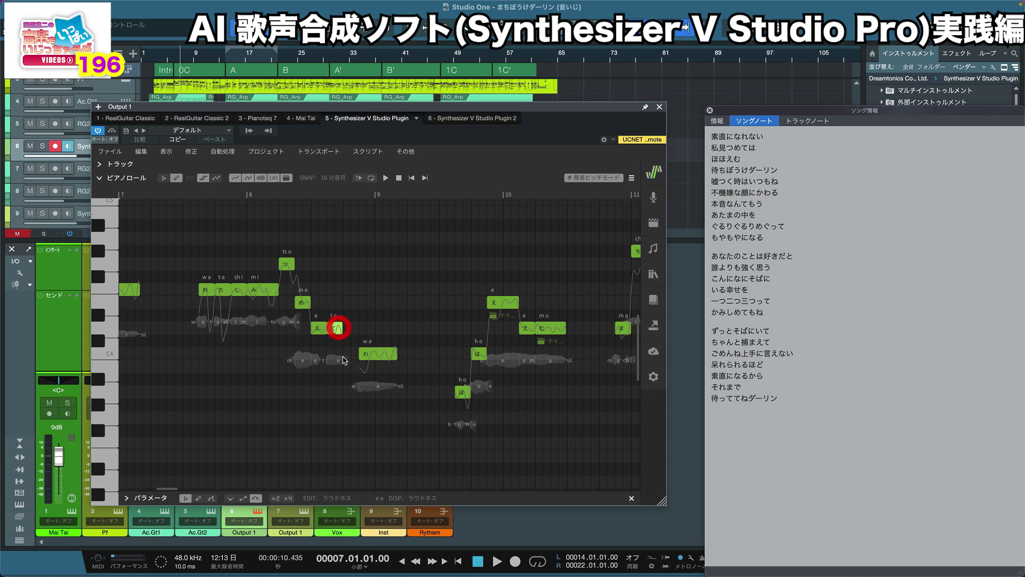
pyautogui.click(347, 354)
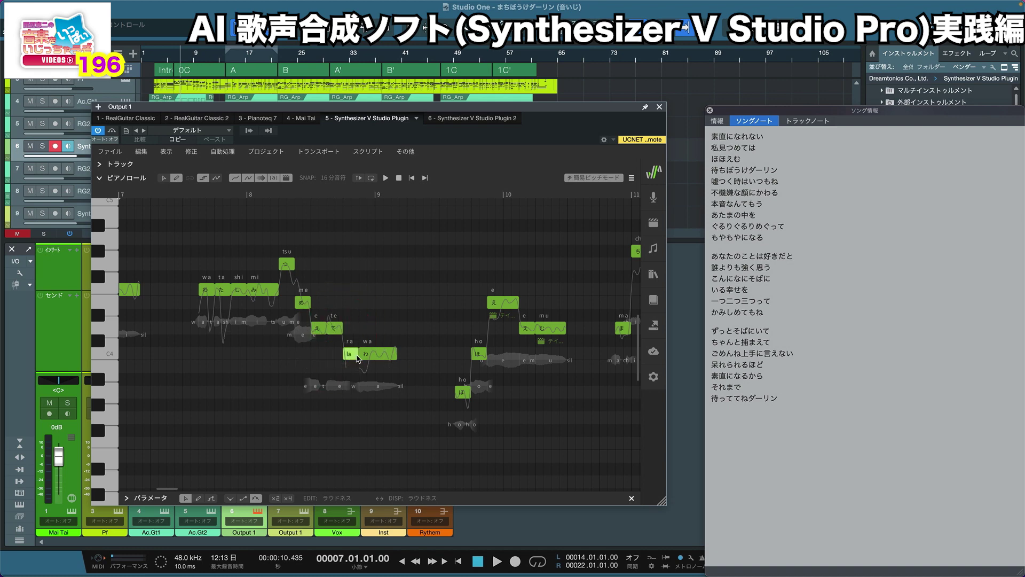
pyautogui.doubleClick(347, 353)
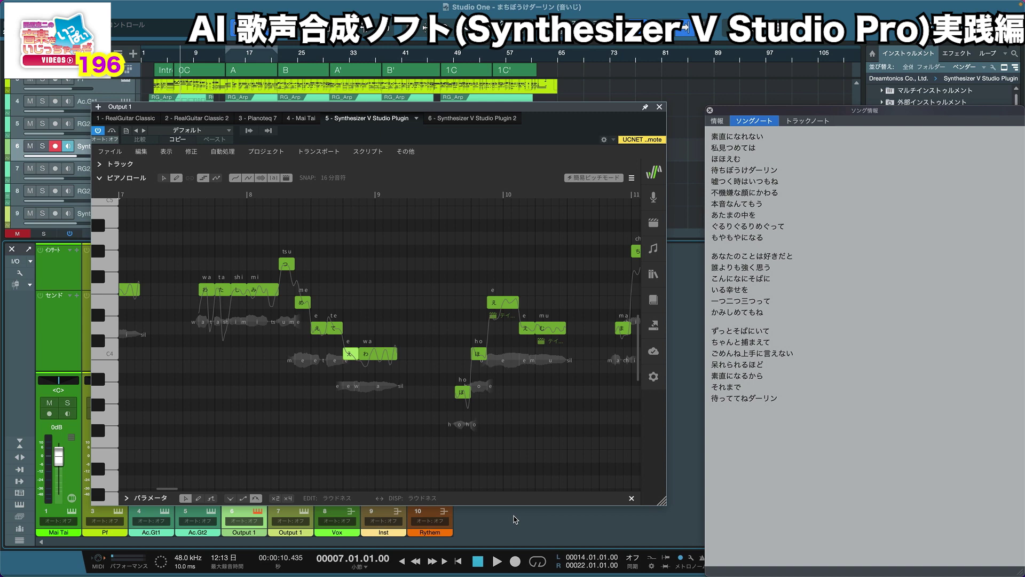
# Step: Play the phrase from bar 7, and generate new AI takes for the わ note at the end of bar 8
pyautogui.press('space')
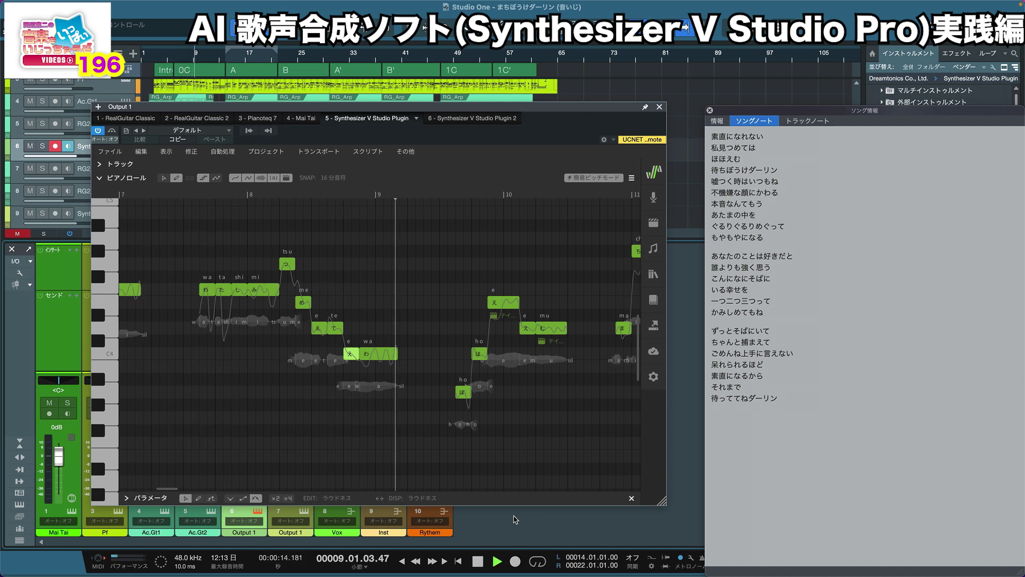
pyautogui.press('space')
pyautogui.rightClick(379, 356)
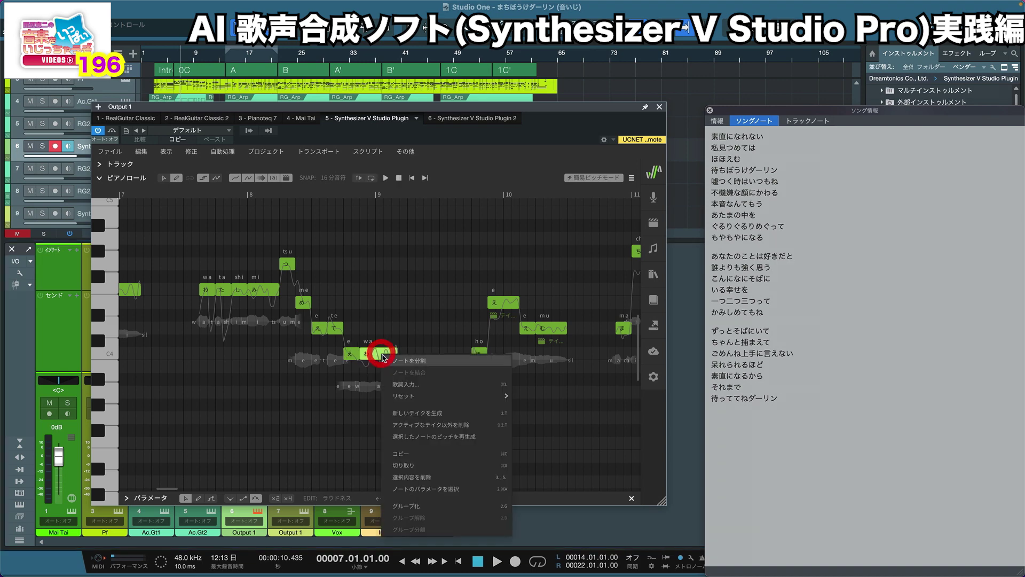
pyautogui.click(410, 413)
pyautogui.rightClick(376, 372)
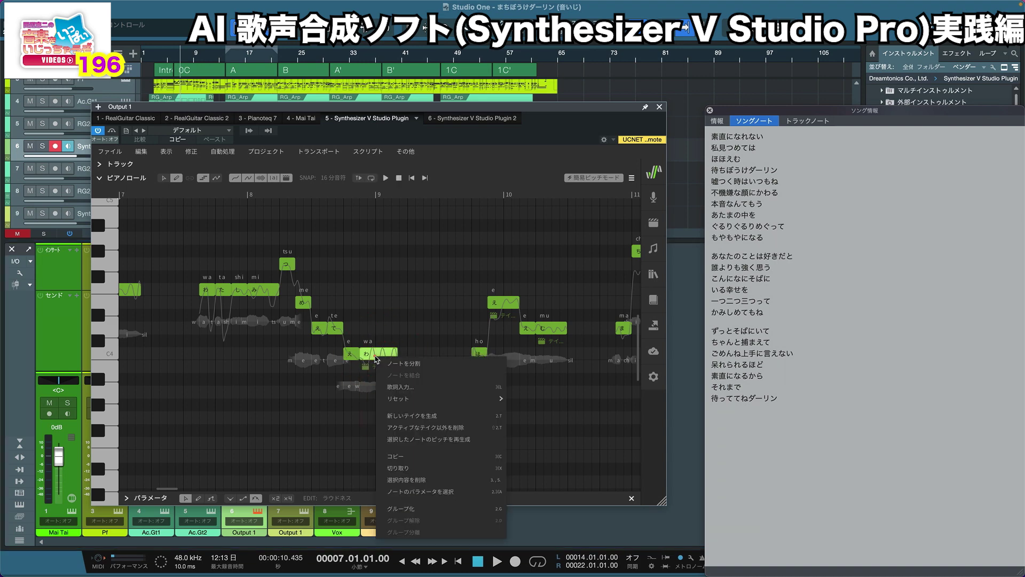
pyautogui.click(406, 386)
# Step: Play the phrase with the new take, close the vocal plugin window, and listen to the vocal in the mix
pyautogui.click(689, 380)
pyautogui.press('space')
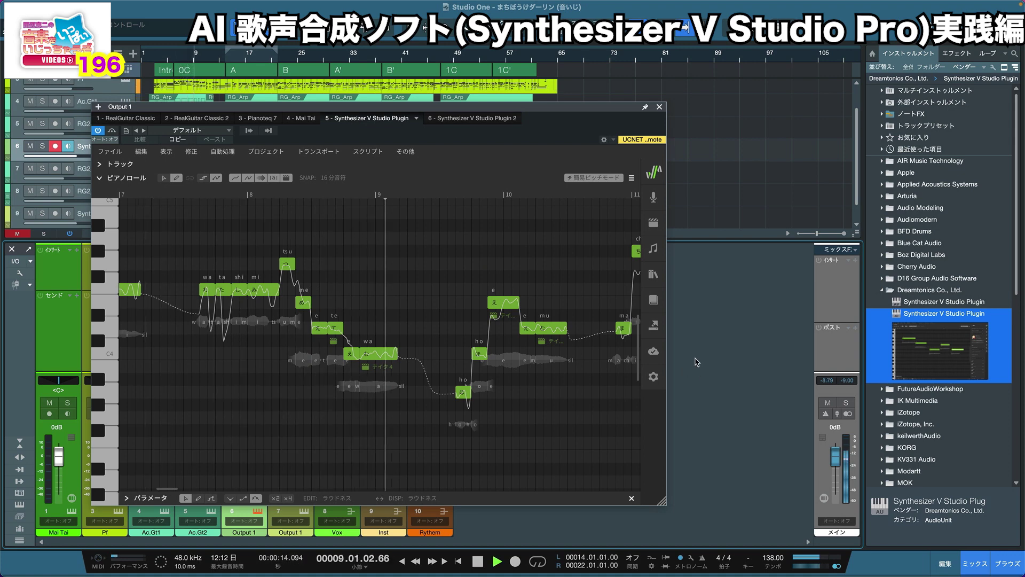
pyautogui.press('space')
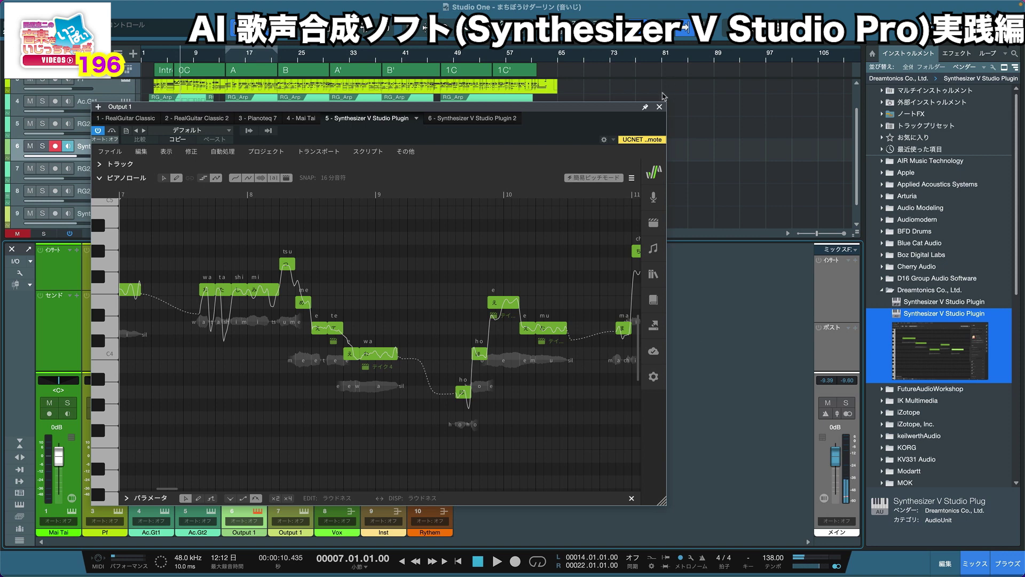
pyautogui.click(660, 107)
pyautogui.click(594, 382)
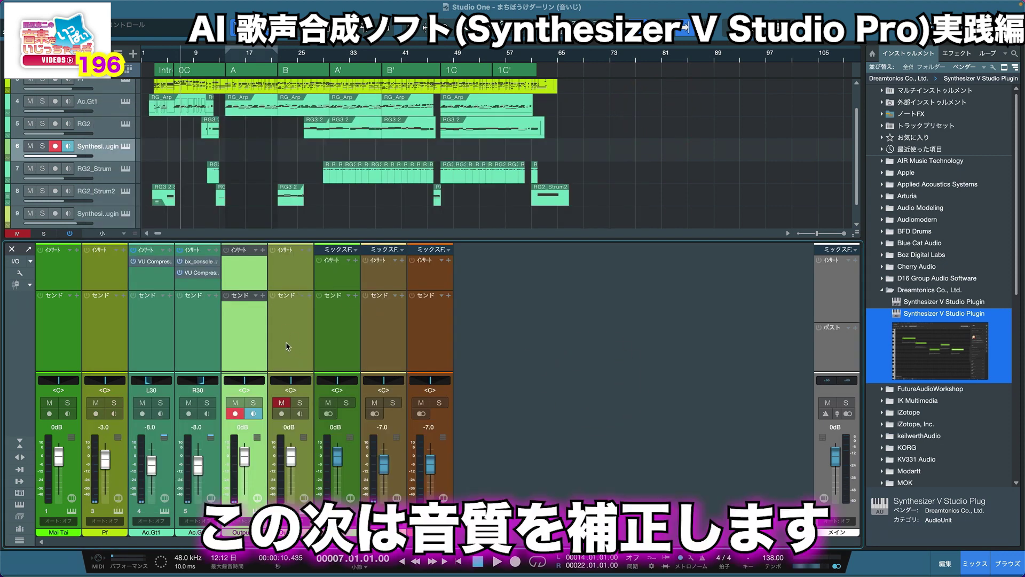
pyautogui.press('space')
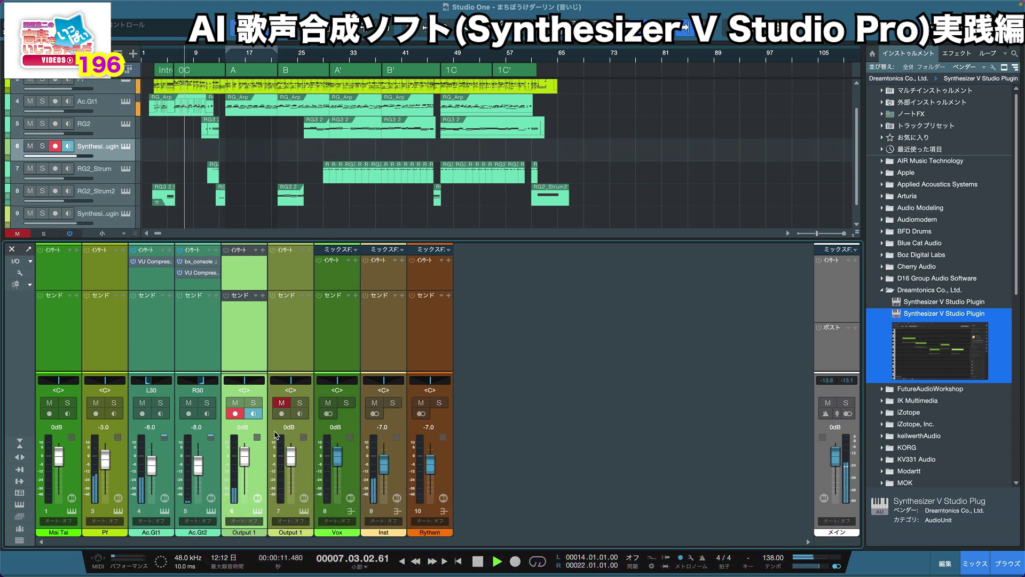
pyautogui.press('space')
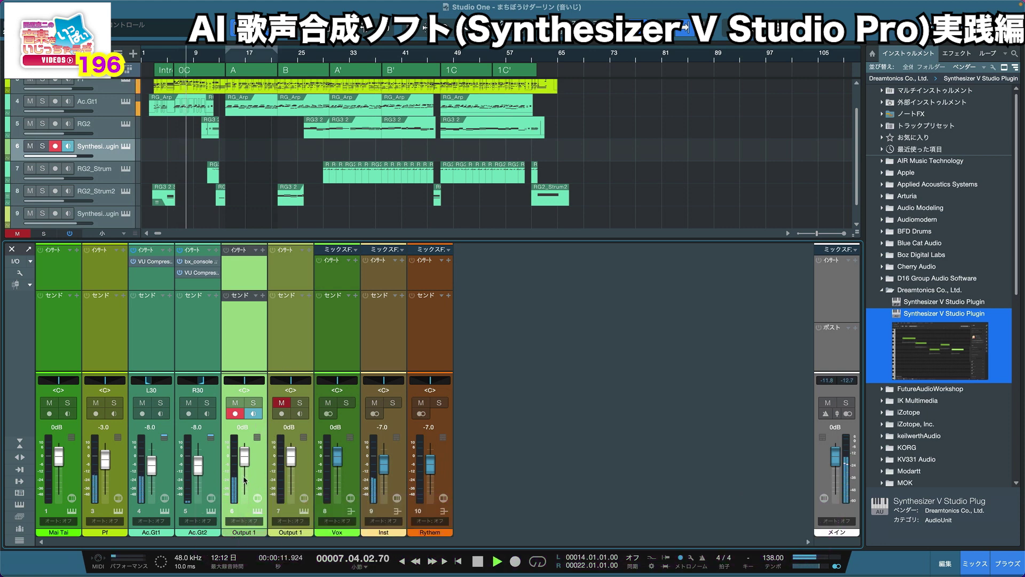
pyautogui.press('space')
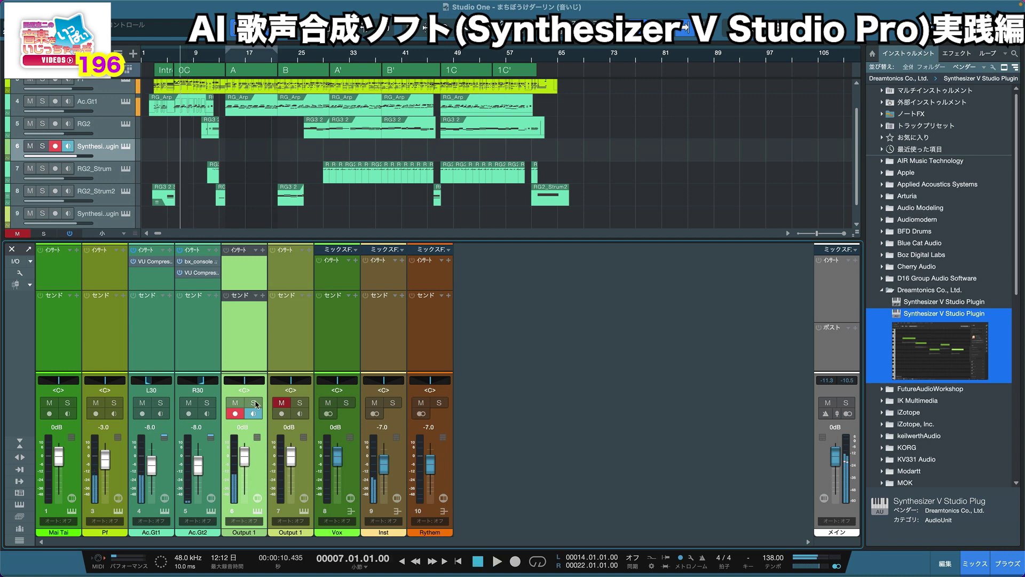
# Step: Insert the bx_console SSL 4000 E channel strip on the vocal channel Output 1, finding it with an "ssl" search
pyautogui.click(262, 250)
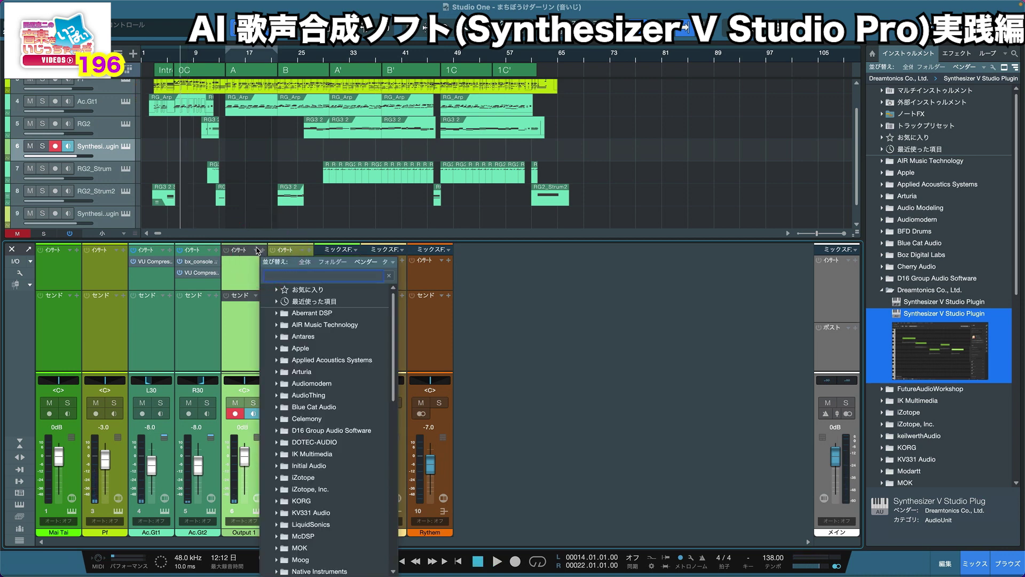
pyautogui.write('ssl')
pyautogui.press('Down')
pyautogui.press('Down')
pyautogui.press('Down')
pyautogui.press('Down')
pyautogui.press('Down')
pyautogui.press('Down')
pyautogui.press('Down')
pyautogui.press('Down')
pyautogui.press('Down')
pyautogui.press('Down')
pyautogui.press('Down')
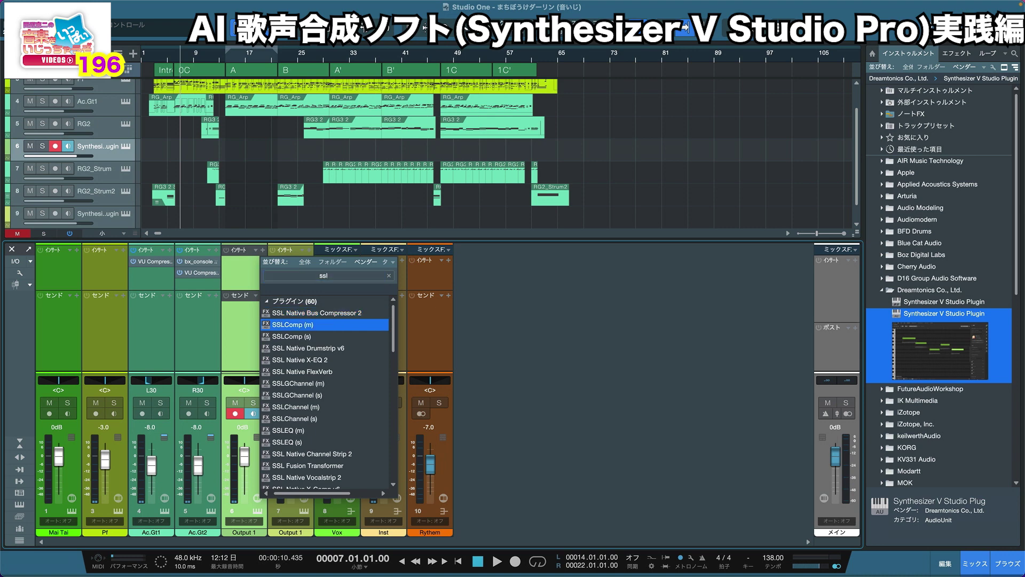
pyautogui.press('Down')
pyautogui.press('Down')
pyautogui.press('Down')
pyautogui.press('Down')
pyautogui.press('Down')
pyautogui.press('Down')
pyautogui.press('Down')
pyautogui.press('Down')
pyautogui.press('Down')
pyautogui.press('Down')
pyautogui.press('Down')
pyautogui.press('Down')
pyautogui.press('Down')
pyautogui.press('Down')
pyautogui.press('Down')
pyautogui.press('Down')
pyautogui.press('Down')
pyautogui.press('Down')
pyautogui.press('Down')
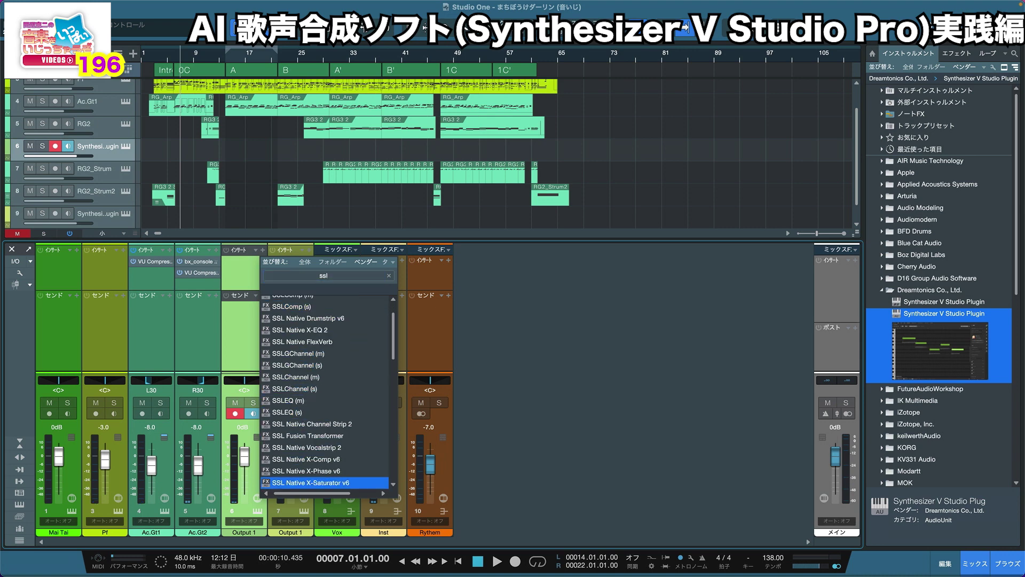
pyautogui.press('Down')
pyautogui.press('Down')
pyautogui.press('Down')
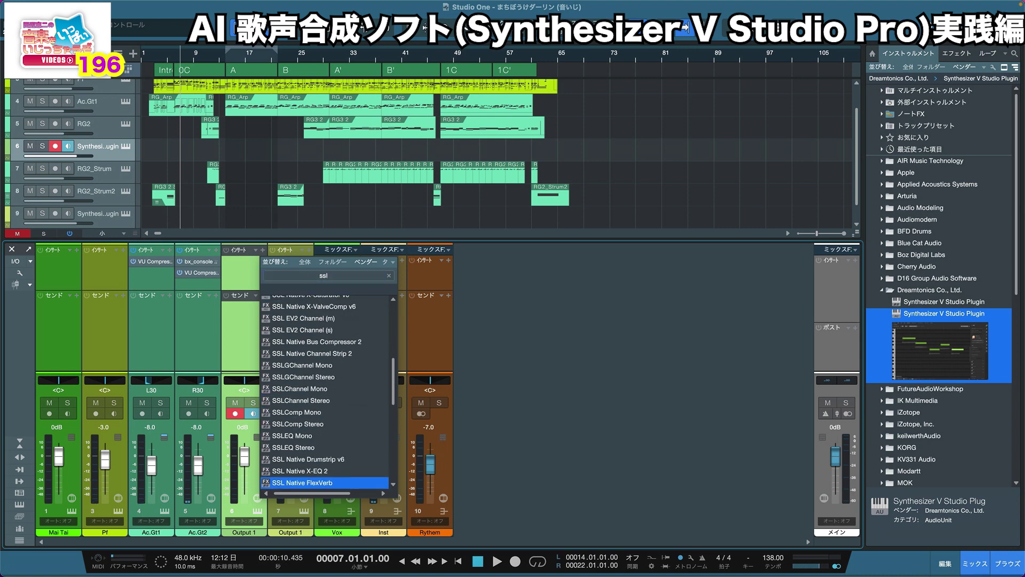
pyautogui.press('Return')
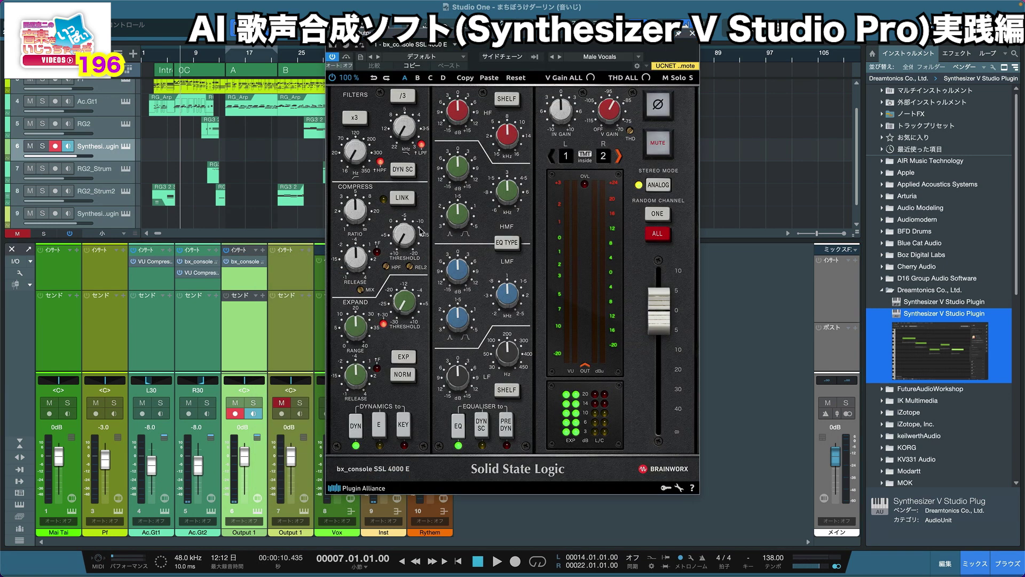
# Step: Shape the channel strip's EQ during playback by adjusting the HF frequency, boosting the HF gain and adjusting the HMF band
pyautogui.press('space')
pyautogui.moveTo(508, 130); pyautogui.dragTo(508, 126)
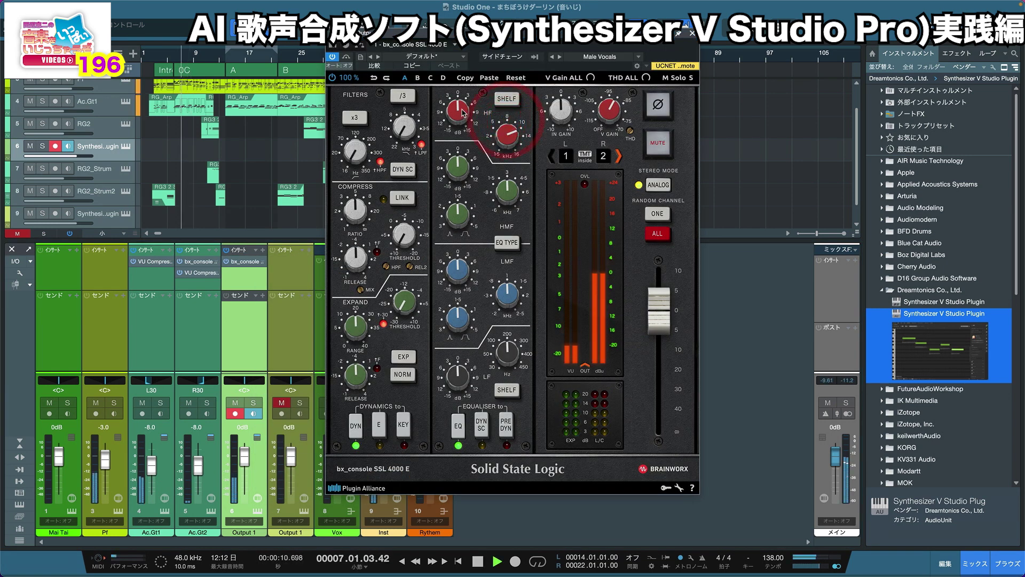
pyautogui.moveTo(463, 112); pyautogui.dragTo(468, 100)
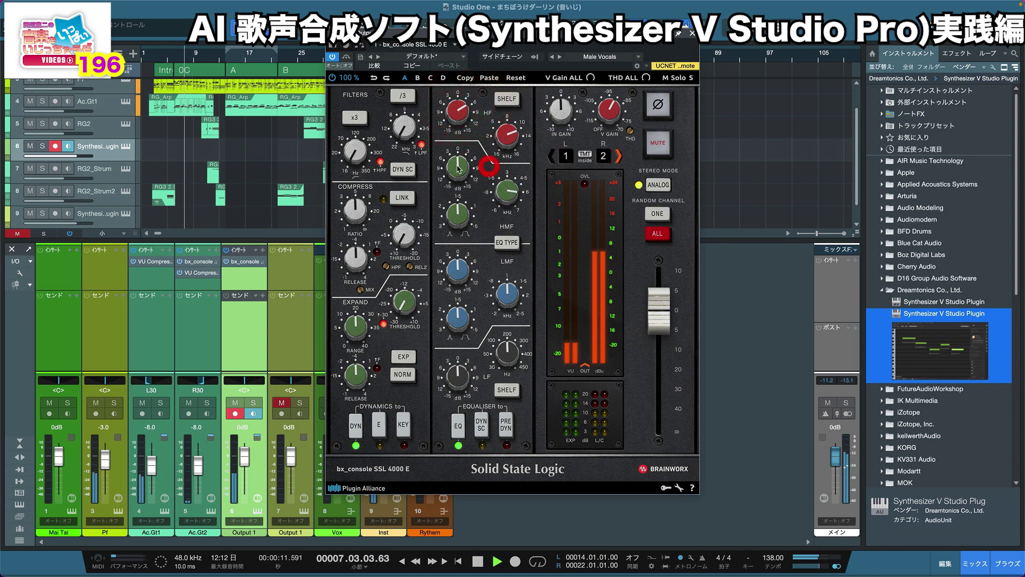
pyautogui.click(458, 169)
pyautogui.press('space')
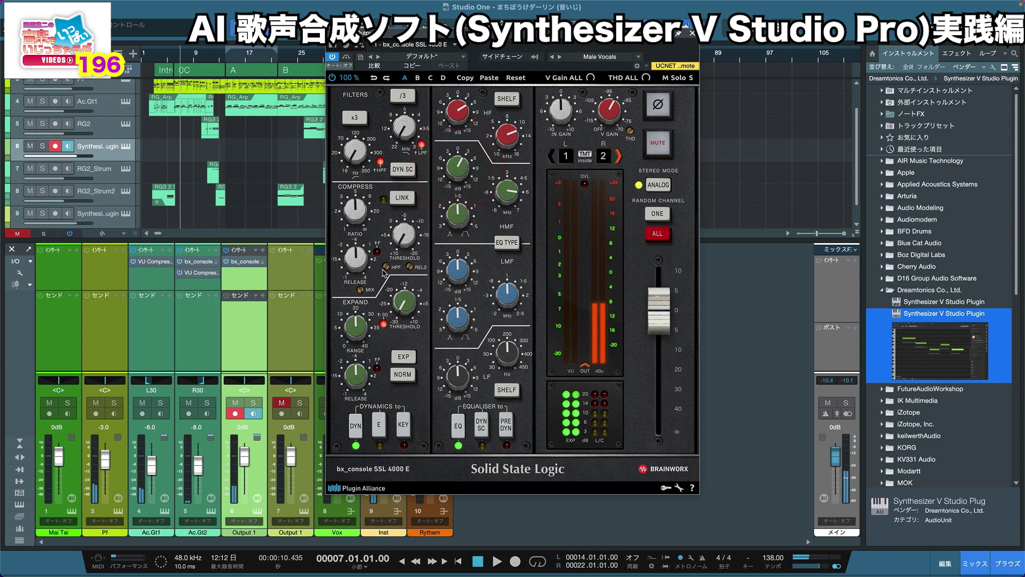
# Step: Adjust the channel strip's compressor threshold during playback, close its window, and listen to the vocal in the mix
pyautogui.press('space')
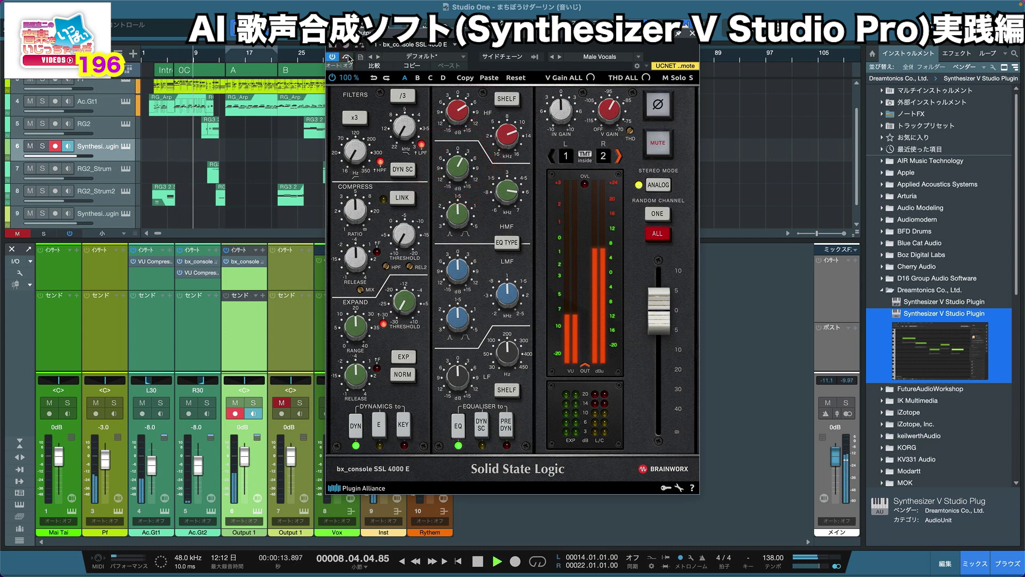
pyautogui.press('space')
pyautogui.press('space')
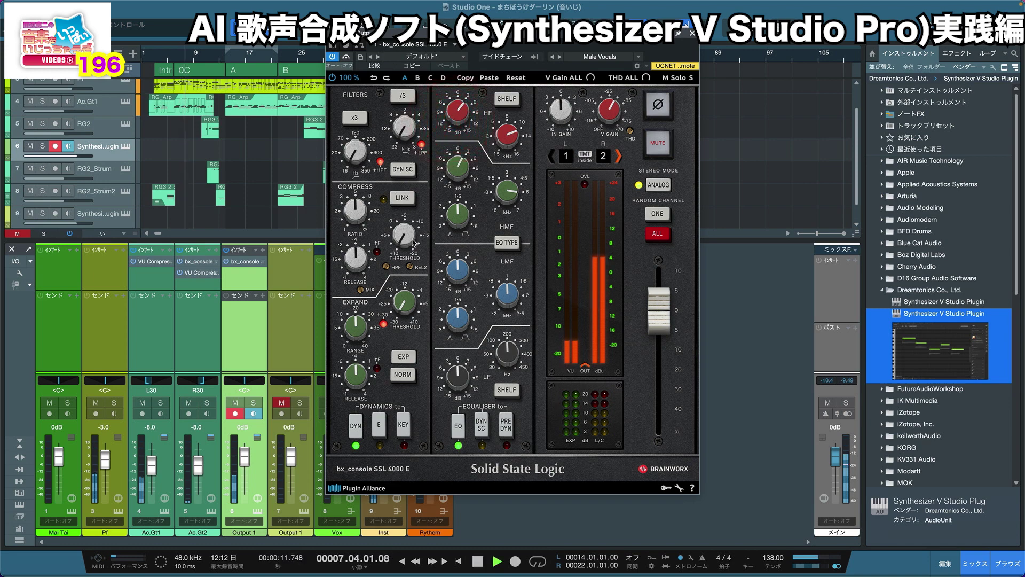
pyautogui.moveTo(409, 214)
pyautogui.moveTo(409, 214); pyautogui.dragTo(410, 192)
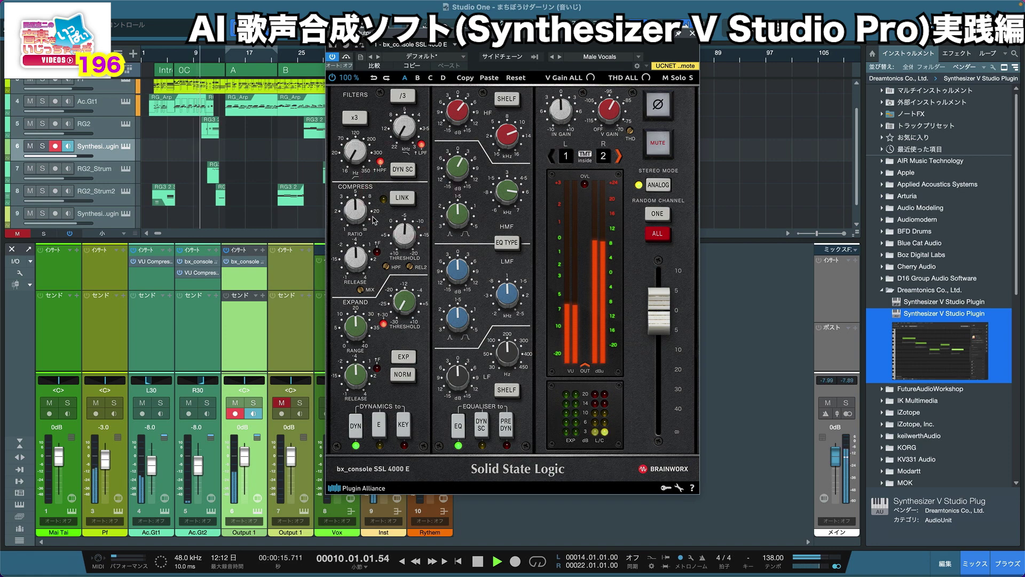
pyautogui.press('space')
pyautogui.click(692, 34)
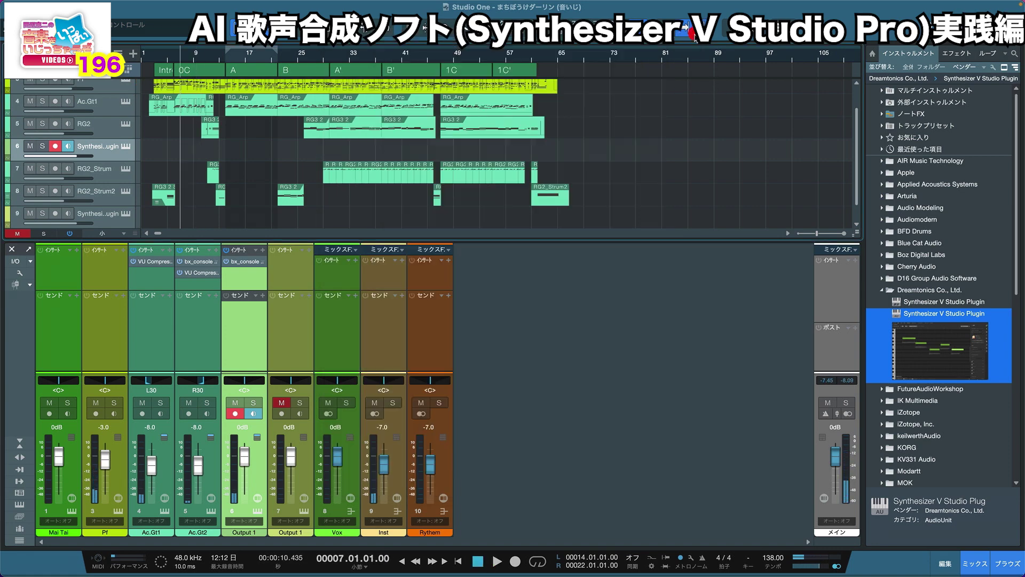
pyautogui.click(651, 285)
pyautogui.press('space')
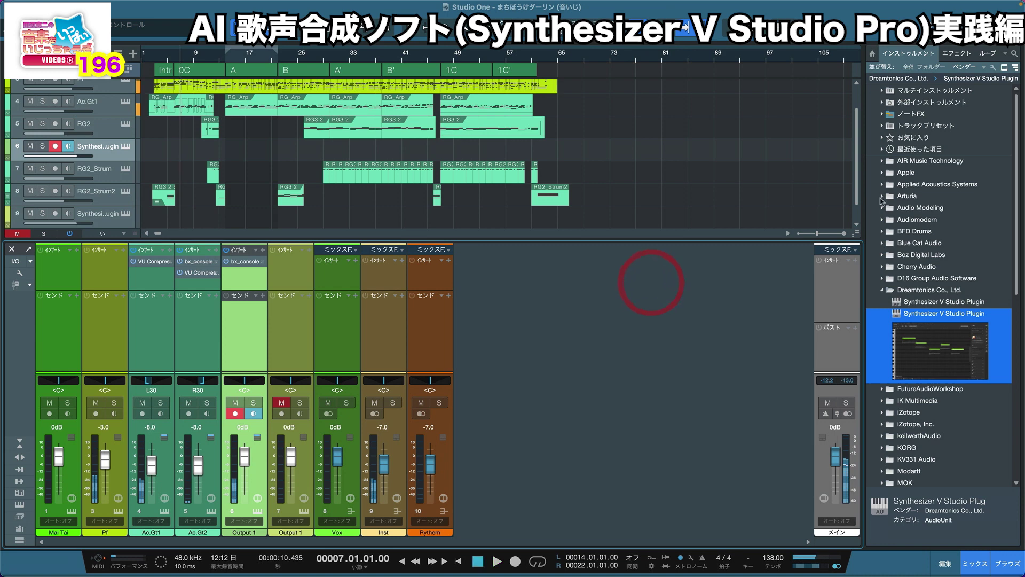
# Step: Add Seventh Heaven Professional as a send reverb on the vocal channel, with the Plates 1 bank and a 1.50 sec decay time
pyautogui.click(956, 53)
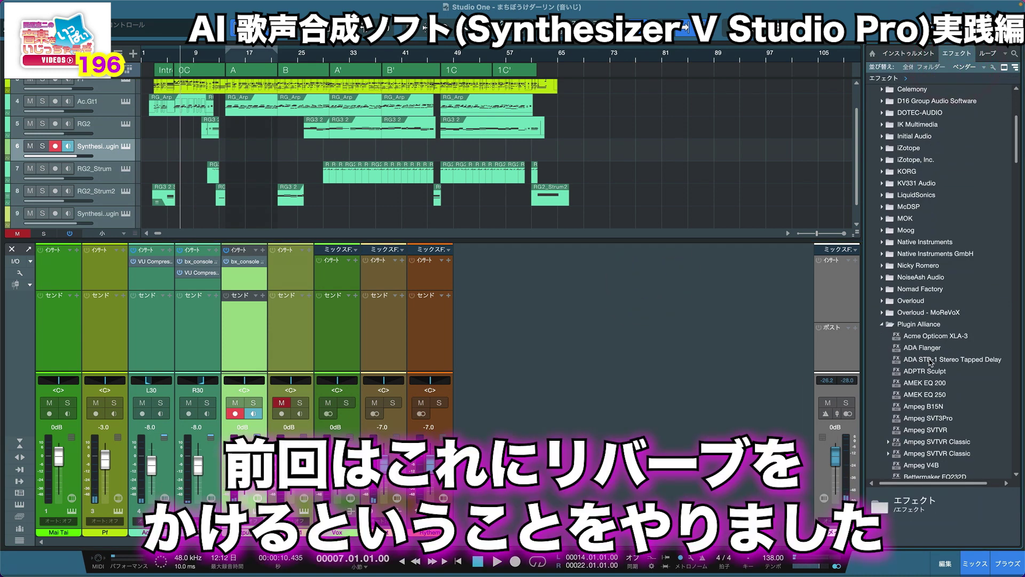
pyautogui.moveTo(947, 289); pyautogui.dragTo(243, 307)
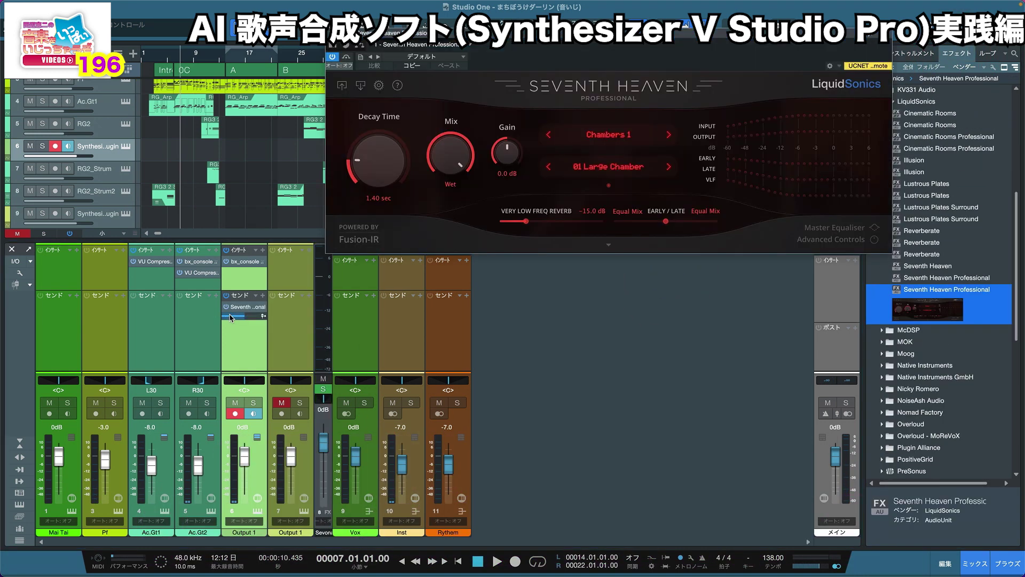
pyautogui.click(608, 134)
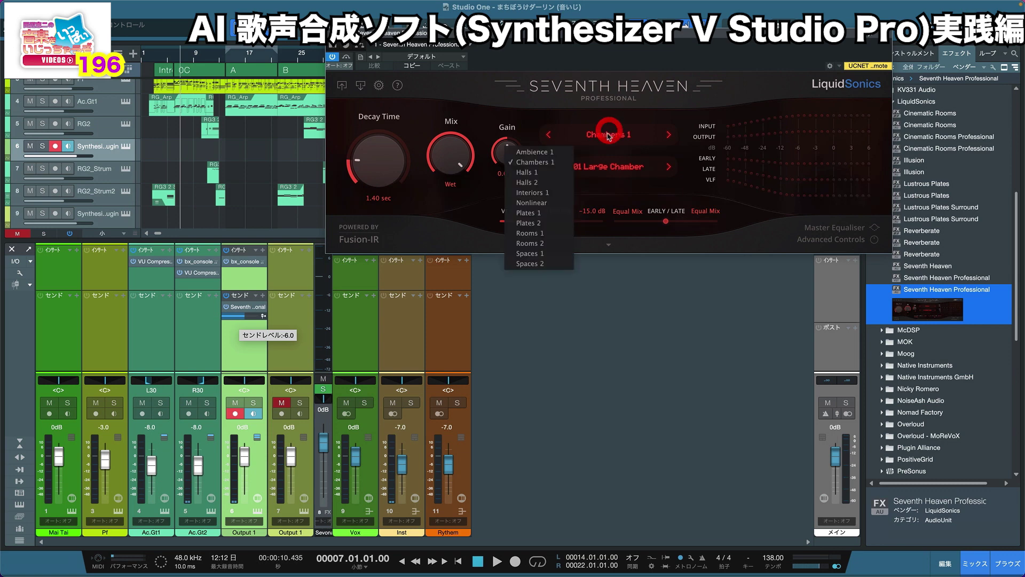
pyautogui.click(534, 213)
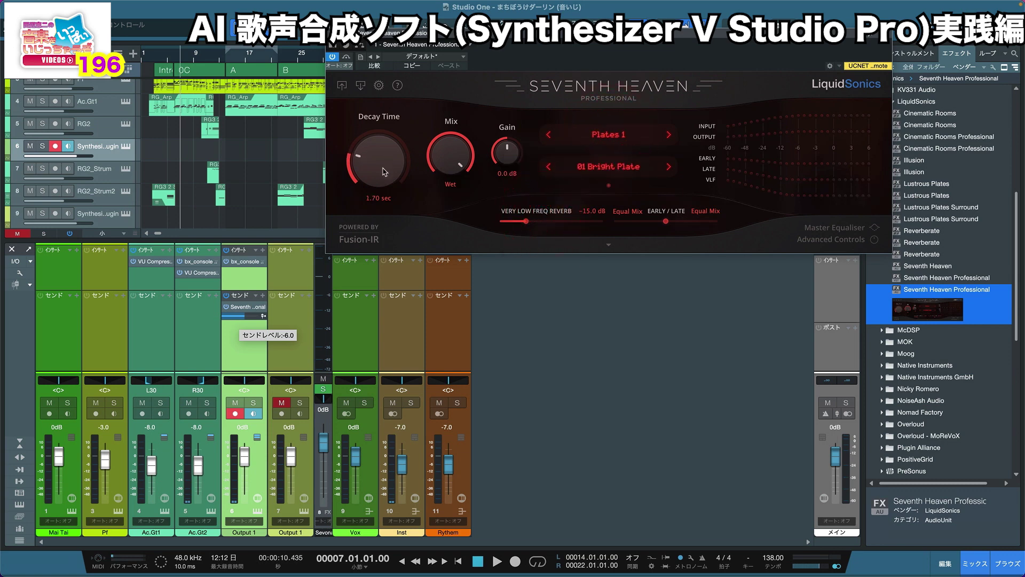
pyautogui.moveTo(385, 171); pyautogui.dragTo(379, 166)
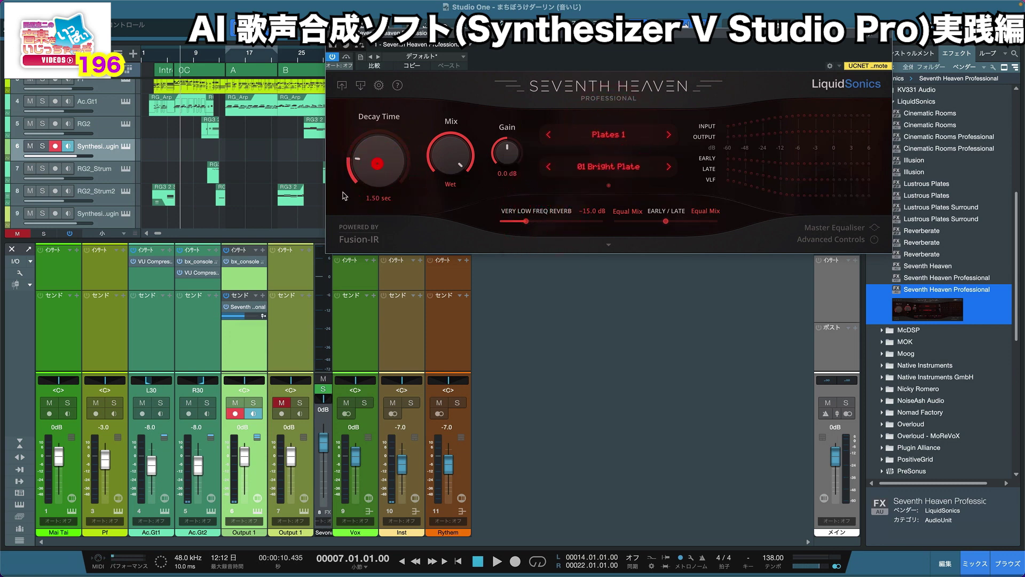
# Step: Set the vocal channel's reverb send level to -15.0 during playback, and close the reverb window
pyautogui.press('space')
pyautogui.moveTo(249, 318); pyautogui.dragTo(286, 327)
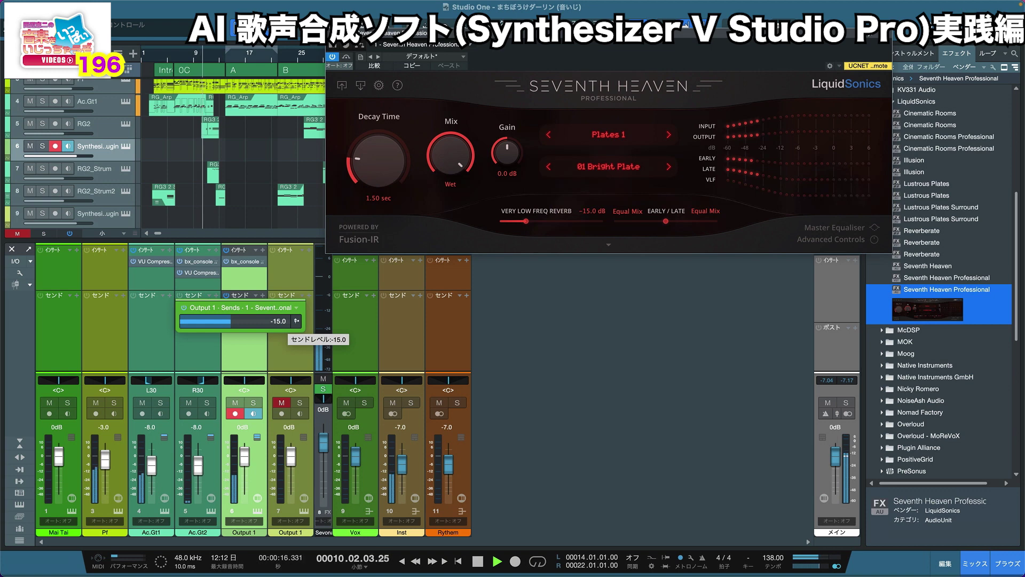
pyautogui.click(601, 361)
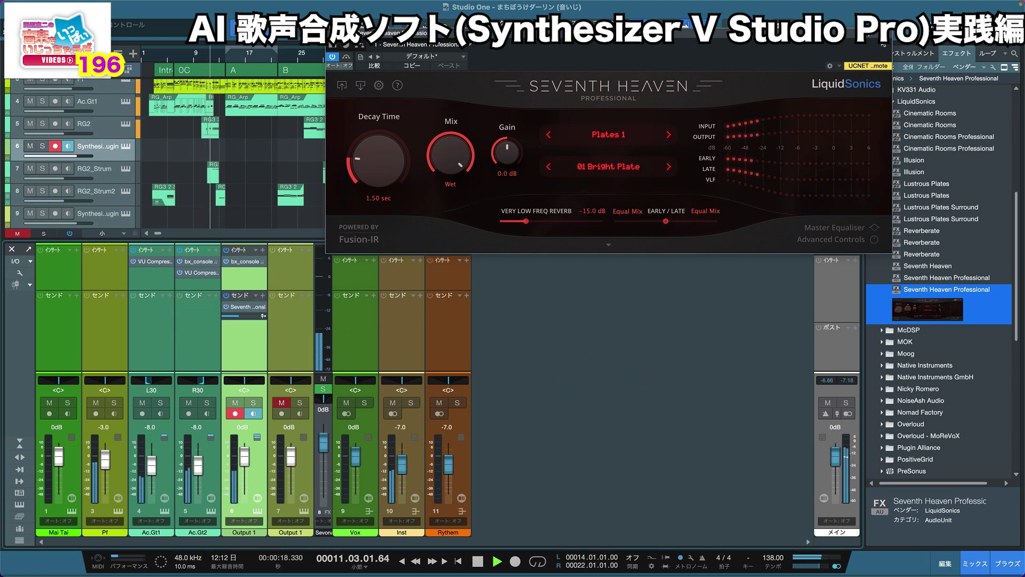
pyautogui.click(563, 323)
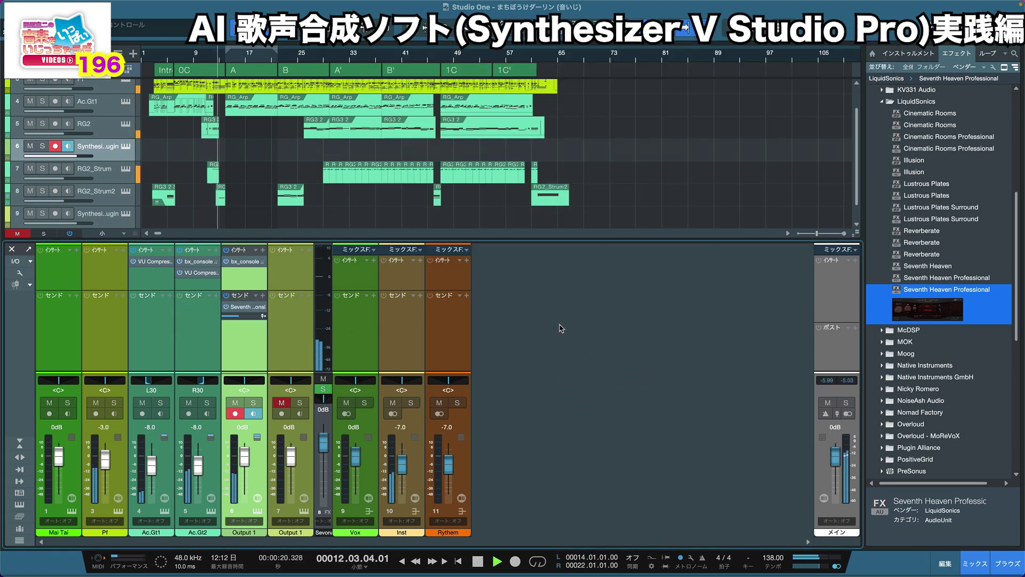
pyautogui.press('space')
# Step: Listen to the mix from the start, and add McDSP's EC300 delay as a second send on the vocal channel
pyautogui.press('Return')
pyautogui.press('space')
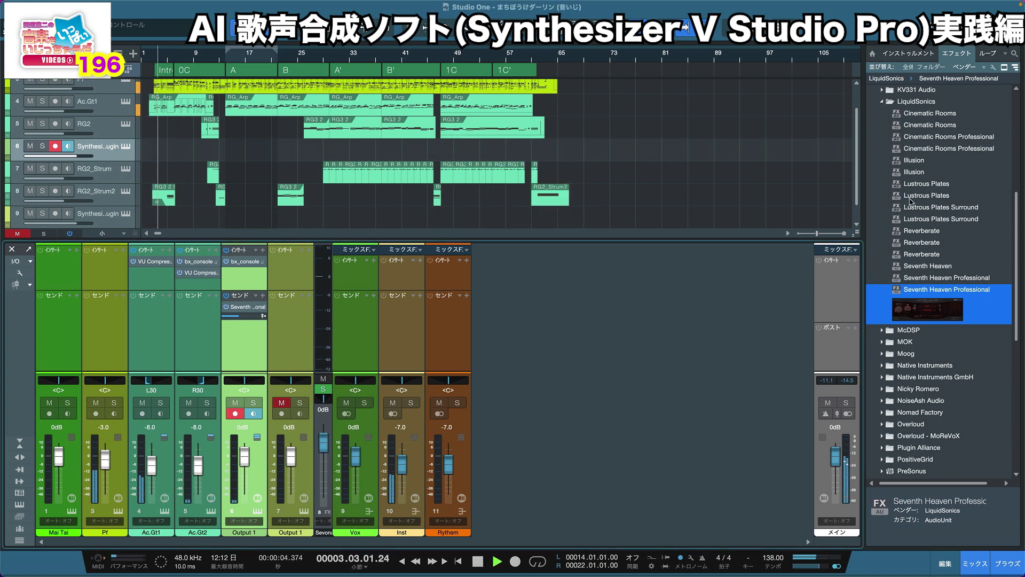
pyautogui.click(881, 102)
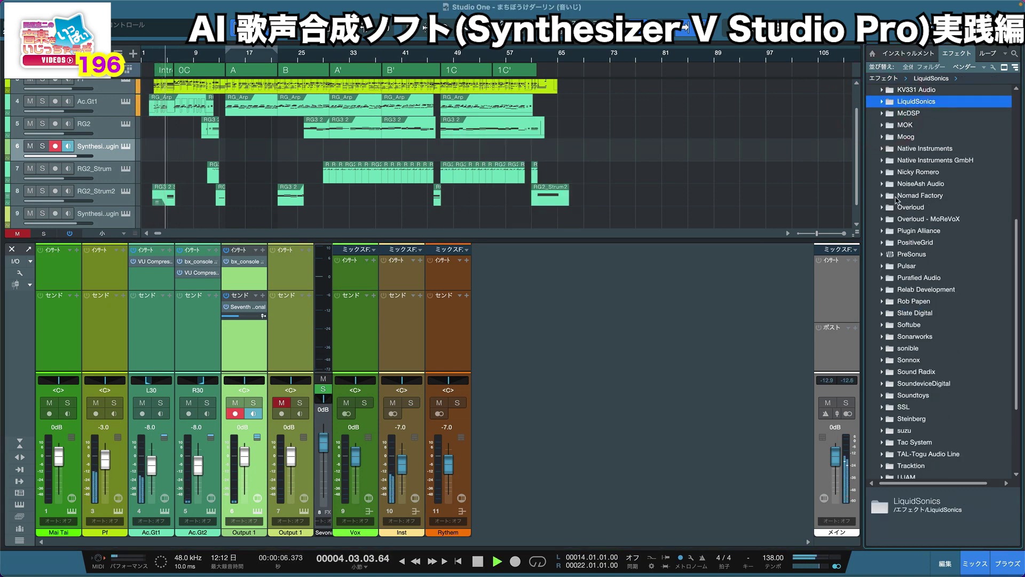
pyautogui.click(882, 113)
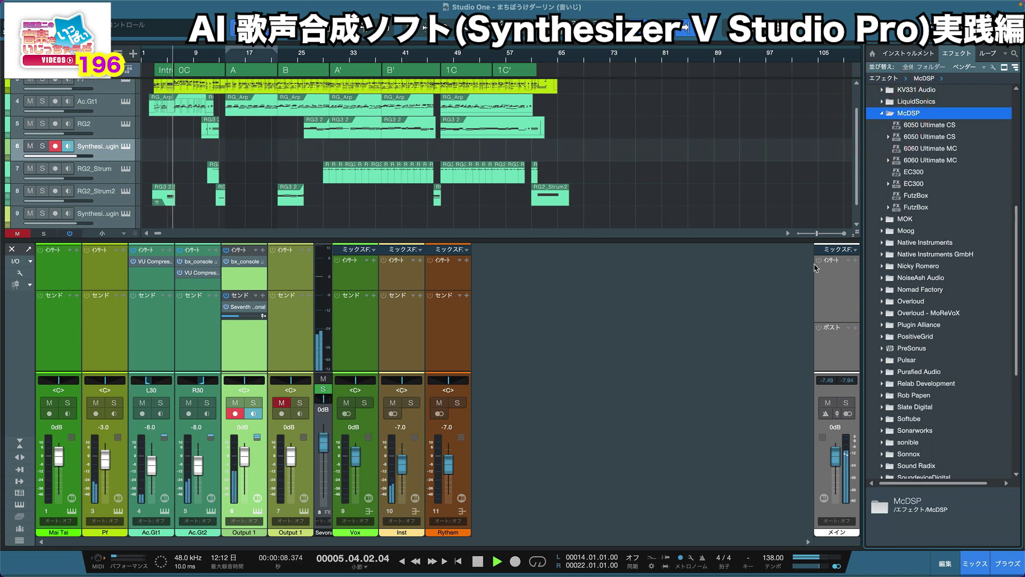
pyautogui.click(762, 286)
pyautogui.press('space')
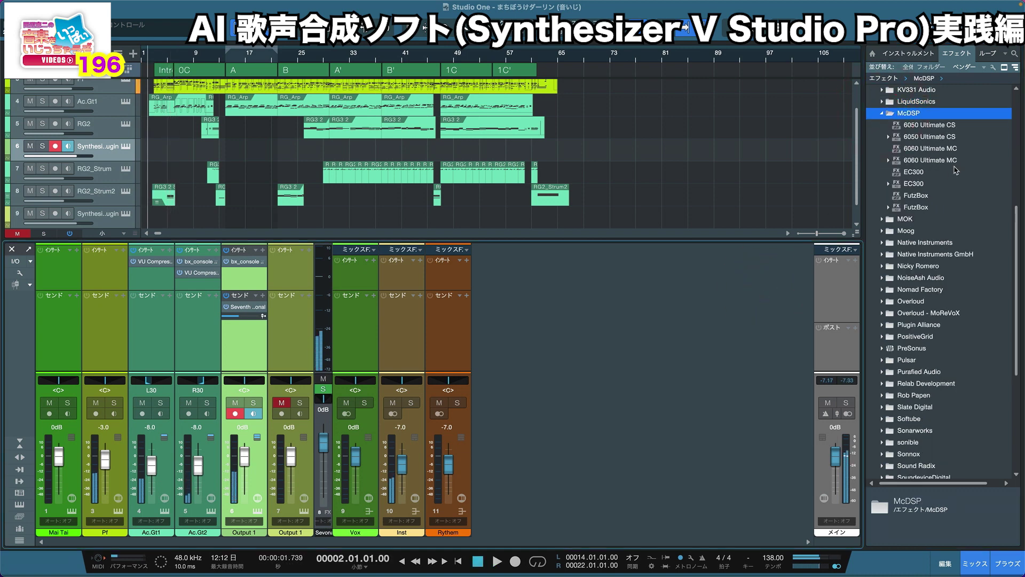
pyautogui.click(887, 184)
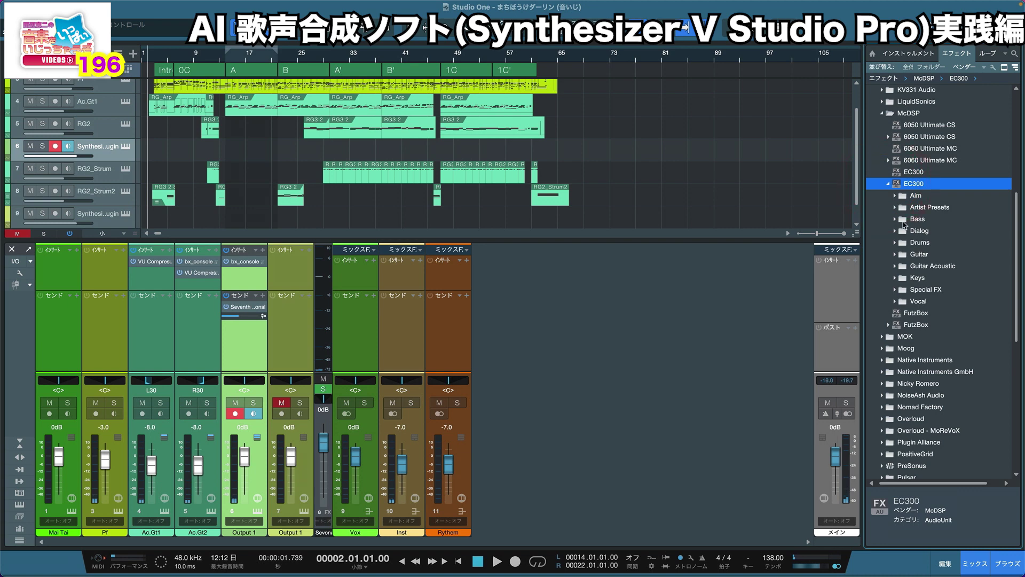
pyautogui.click(896, 301)
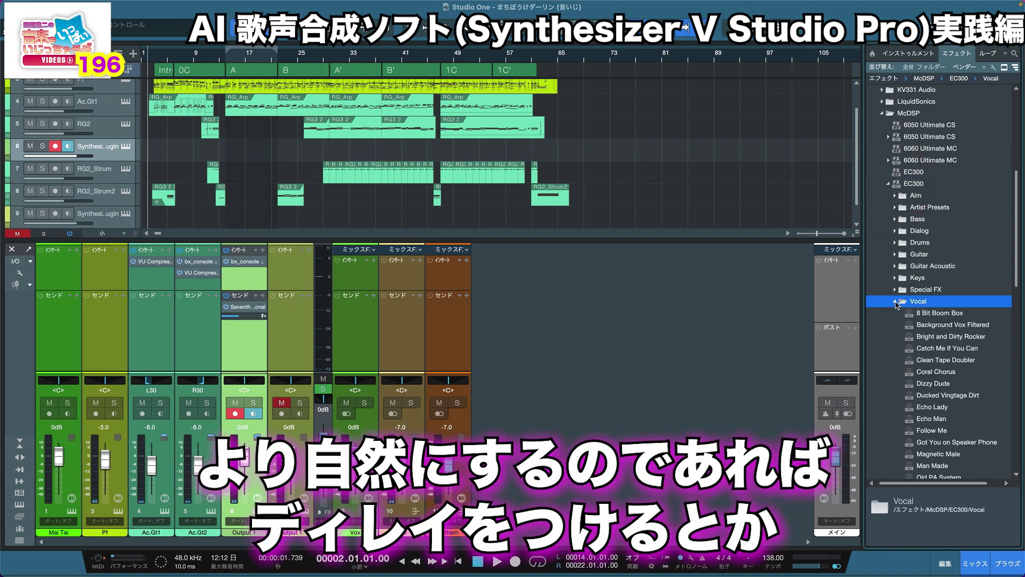
pyautogui.click(895, 302)
pyautogui.click(903, 183)
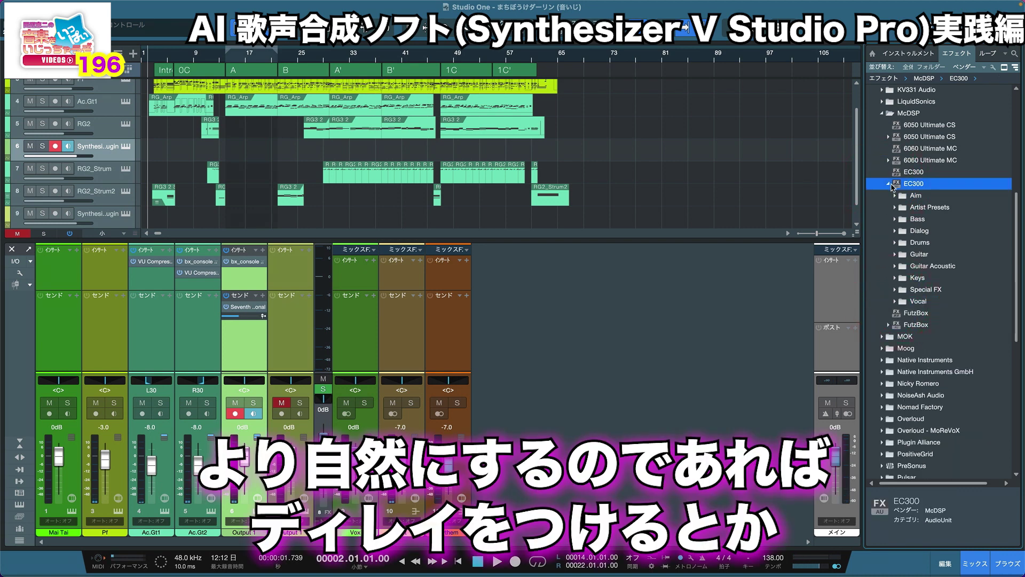
pyautogui.moveTo(892, 187); pyautogui.dragTo(249, 332)
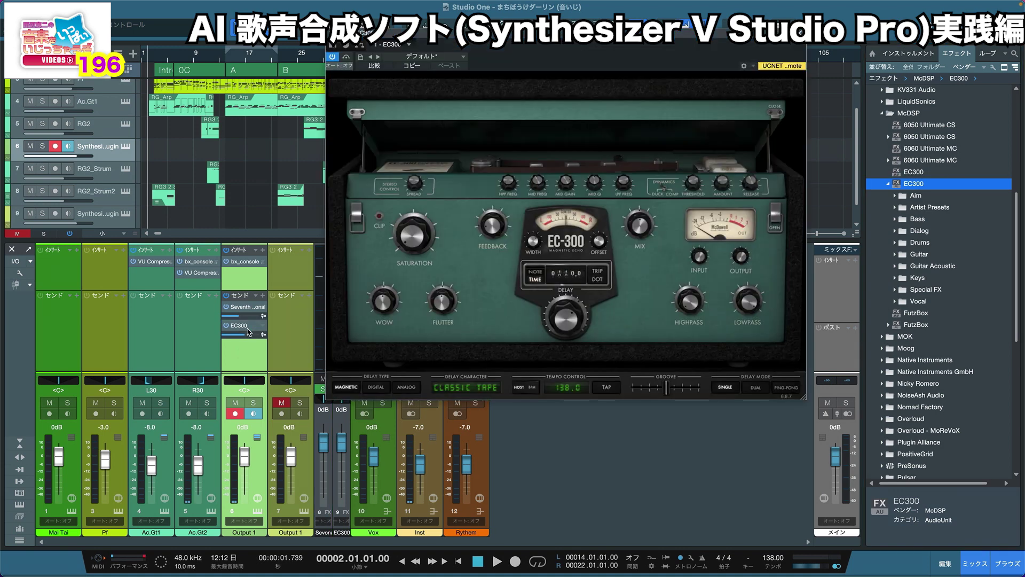
# Step: Switch the EC300 delay to note-based timing at 1/8, close its window, and check the vocal channel's send effects during playback
pyautogui.click(535, 273)
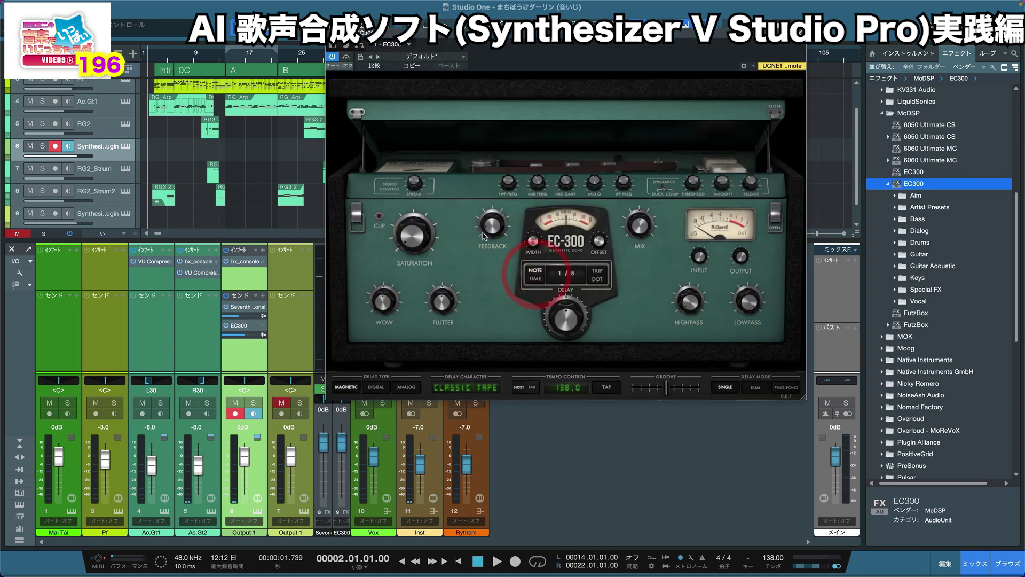
pyautogui.press('space')
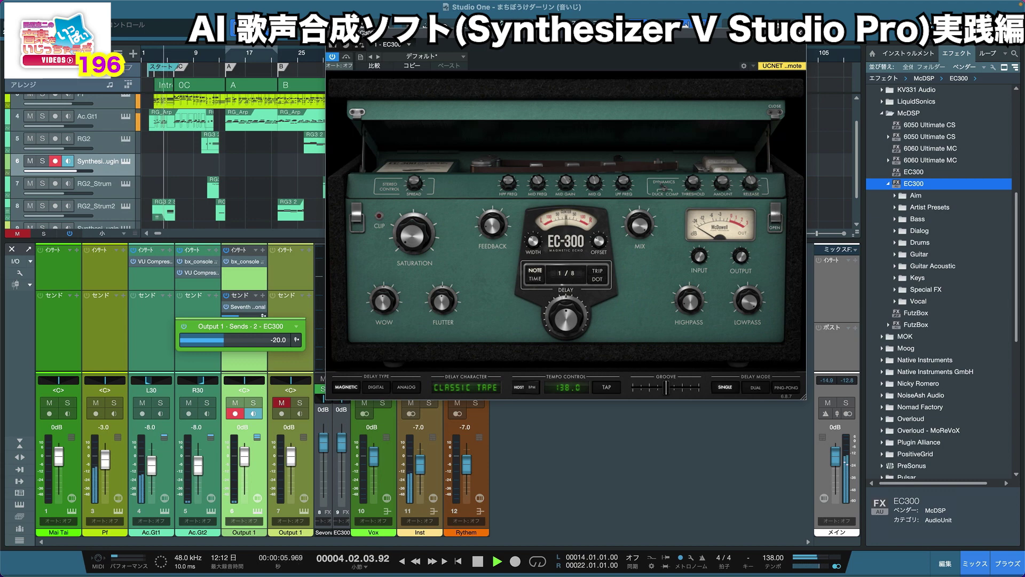
pyautogui.click(132, 380)
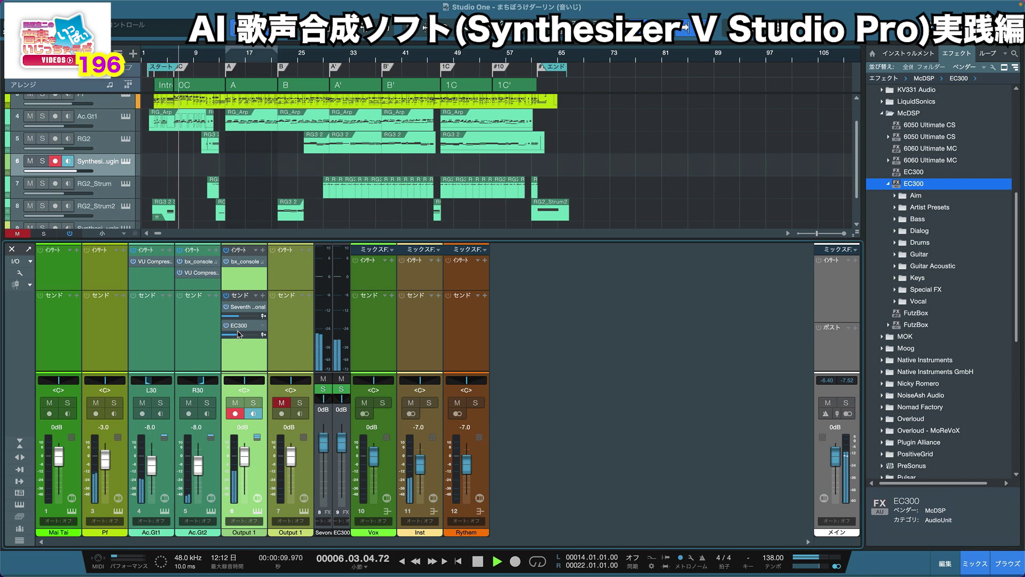
pyautogui.click(227, 296)
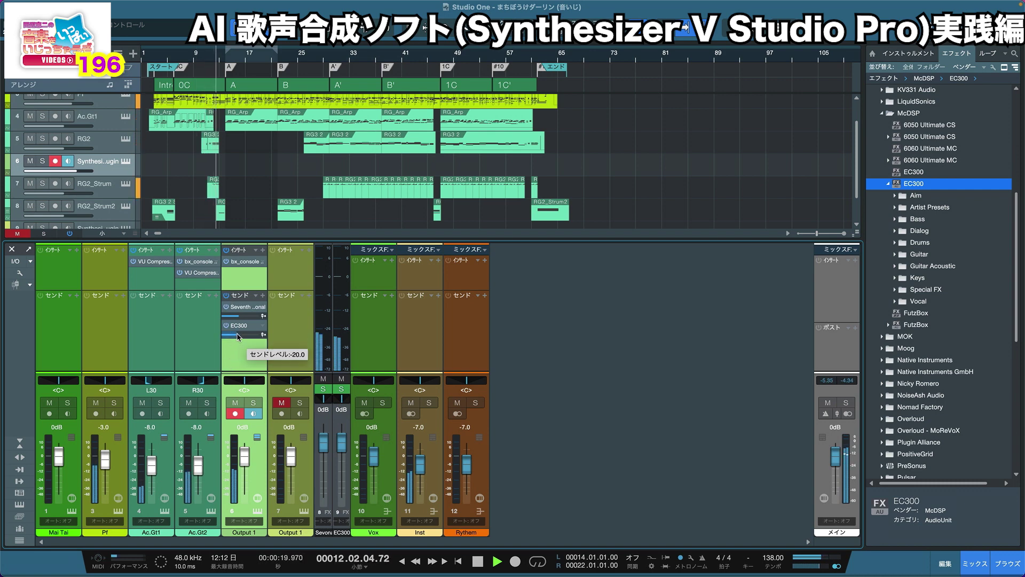
pyautogui.press('space')
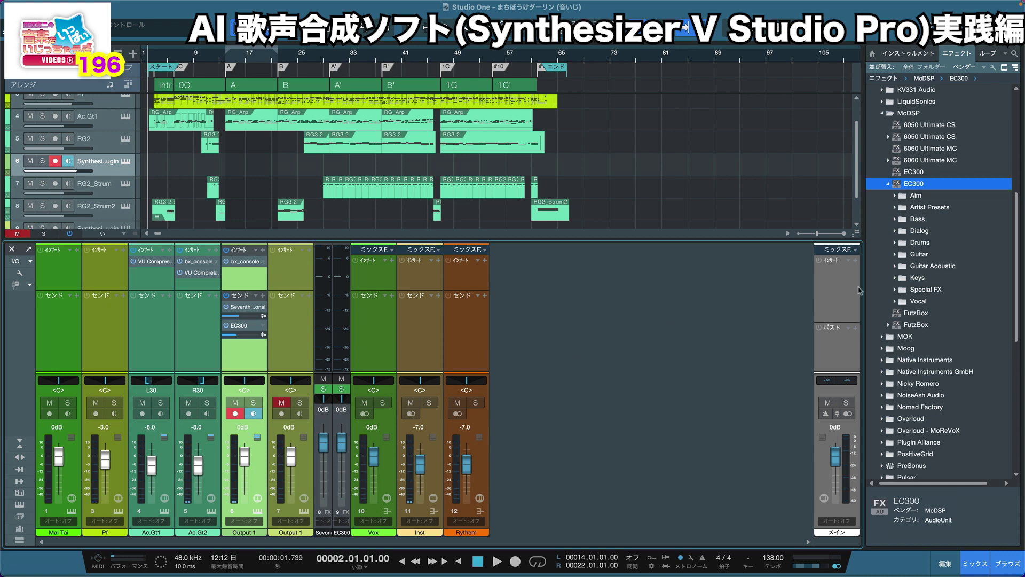
# Step: Insert IK Multimedia's TR5 Sunset Sound Studio Reverb on the vocal channel, placed before bx_console SSL 4000 E
pyautogui.click(882, 113)
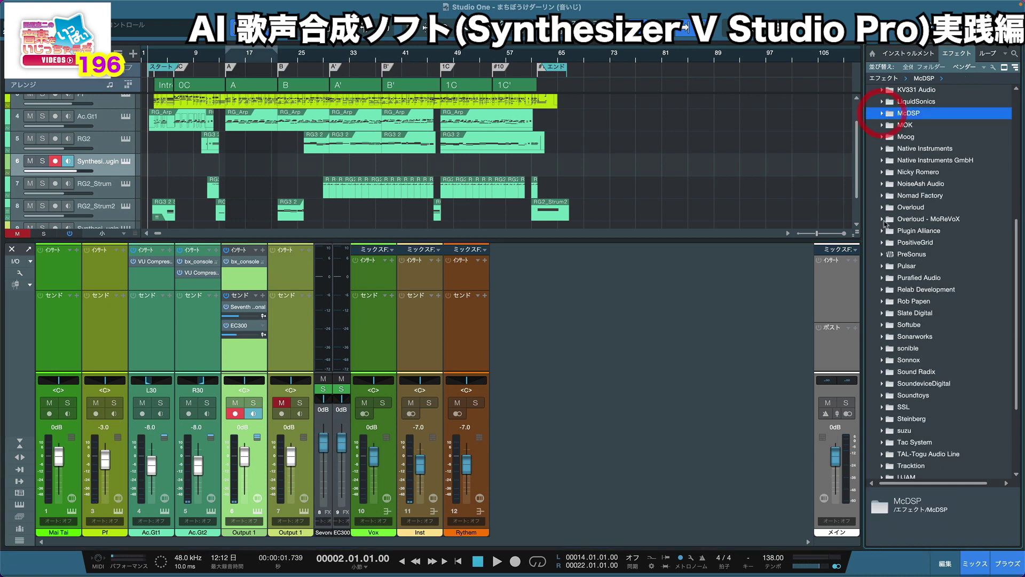
pyautogui.scroll(-3, 912, 316)
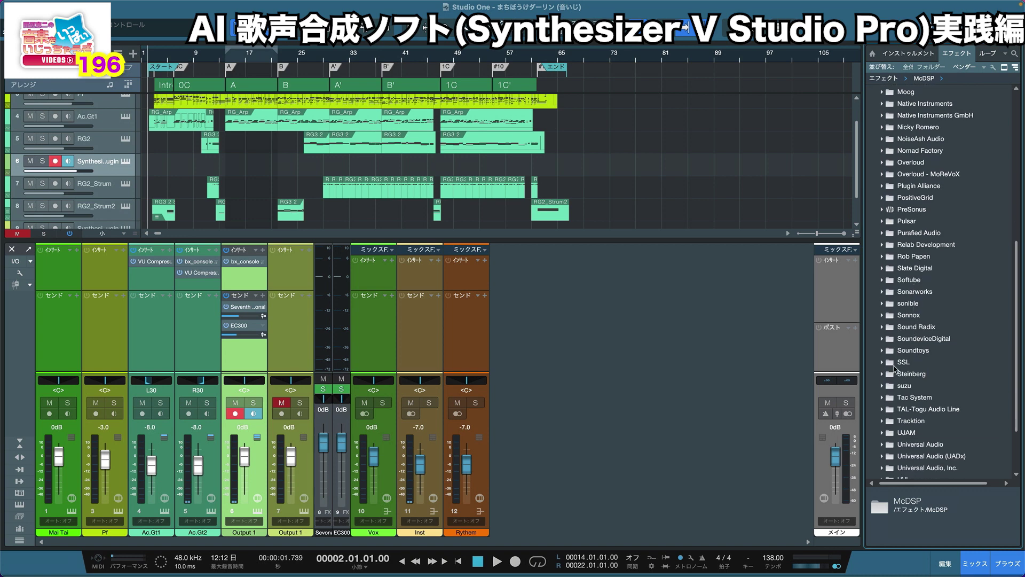
pyautogui.scroll(3, 896, 368)
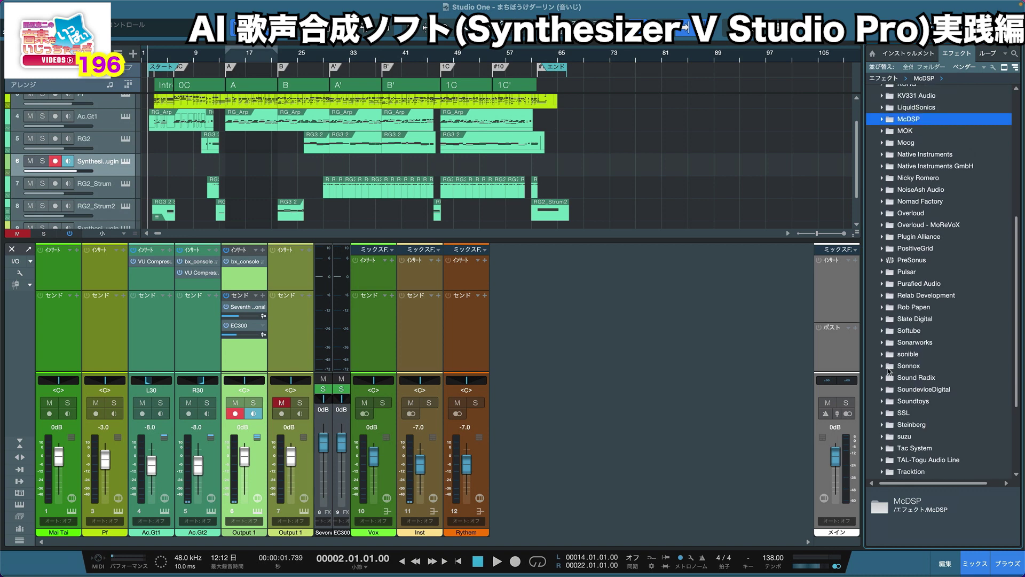
pyautogui.scroll(5, 887, 156)
pyautogui.click(883, 118)
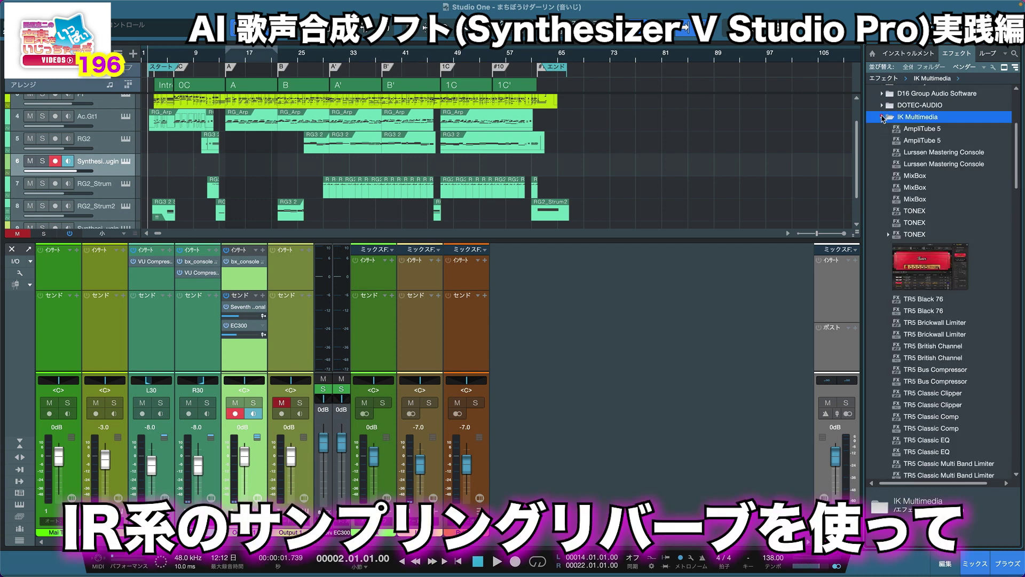
pyautogui.scroll(-10, 898, 294)
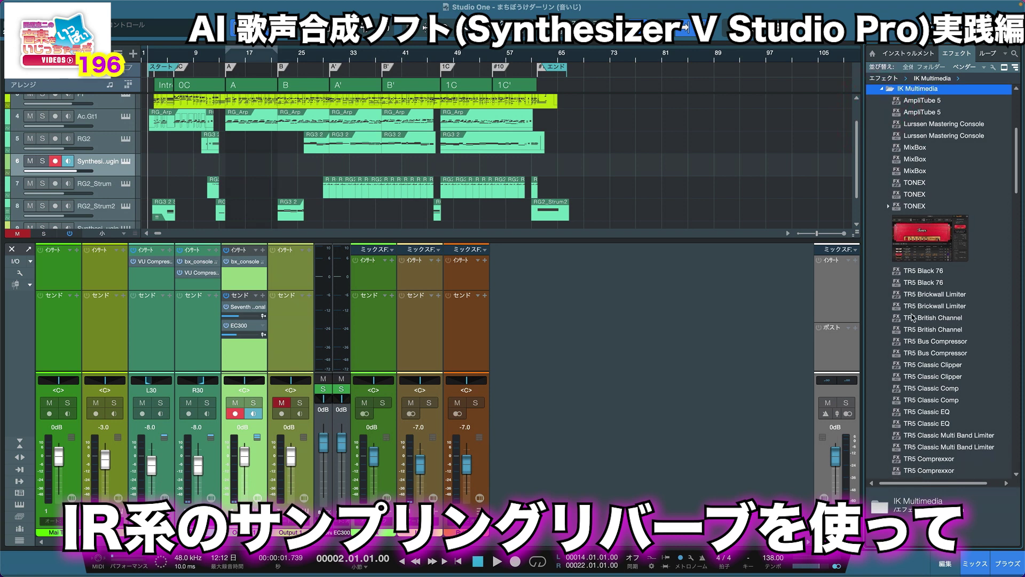
pyautogui.scroll(-5, 902, 323)
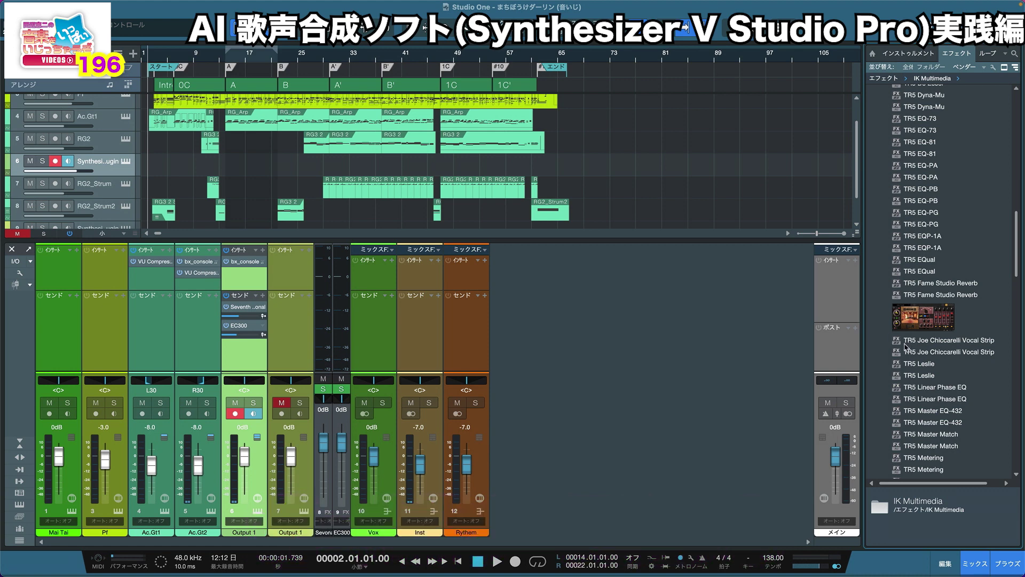
pyautogui.scroll(-12, 902, 342)
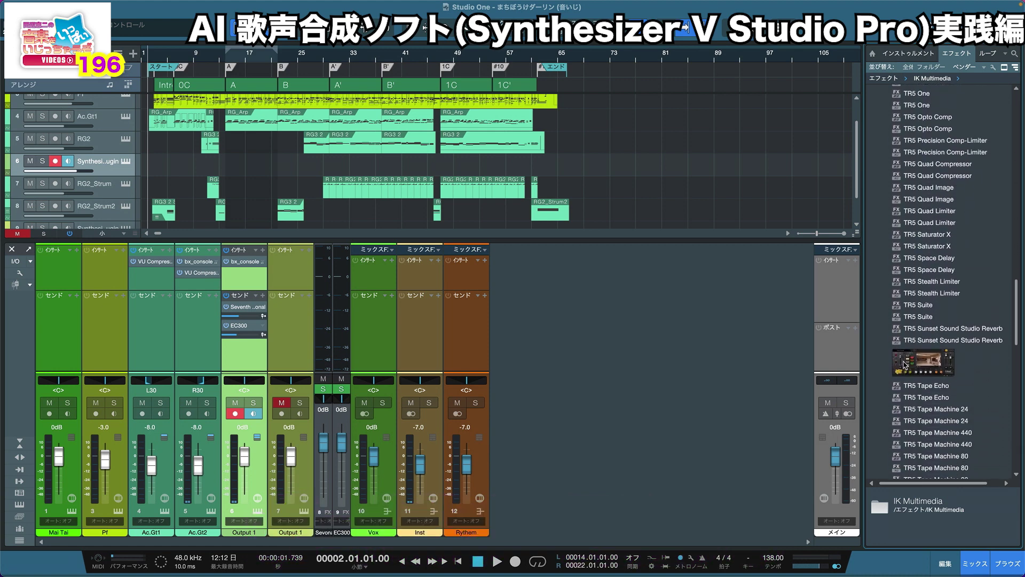
pyautogui.moveTo(908, 346); pyautogui.dragTo(256, 261)
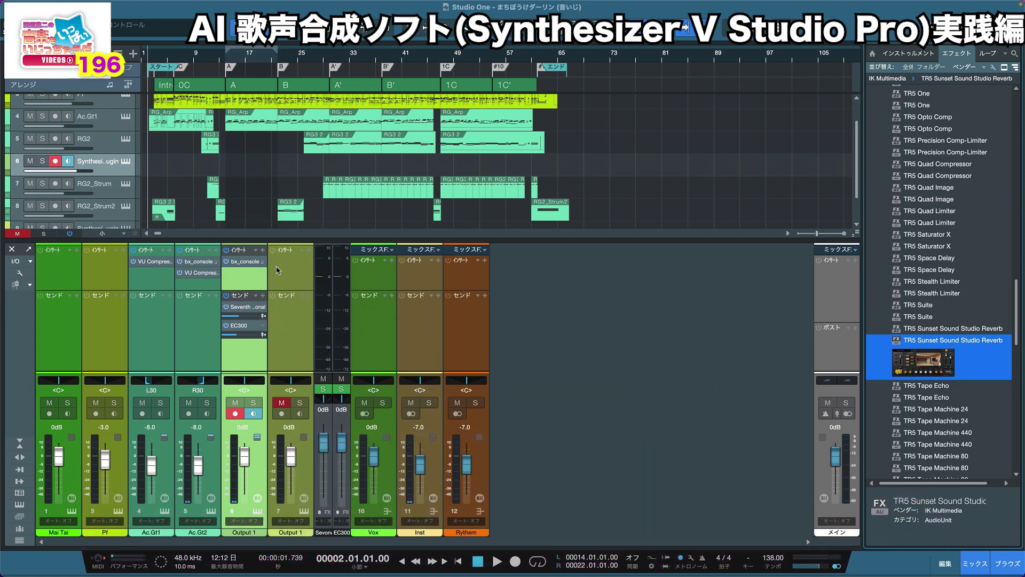
pyautogui.moveTo(500, 41); pyautogui.dragTo(526, 183)
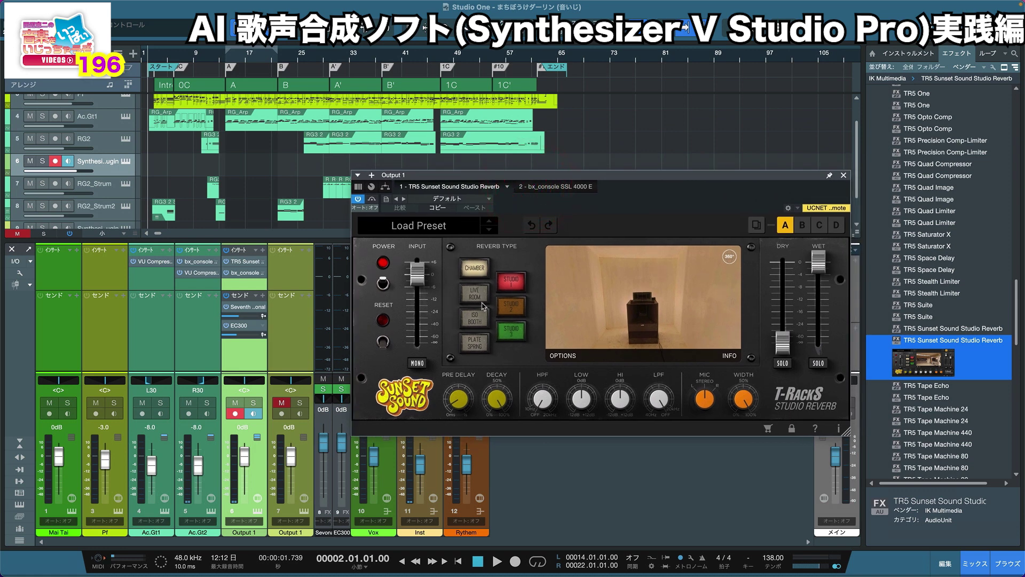
# Step: Choose the Iso Booth reverb type, bypass the vocal channel's sends, raise the reverb's dry level and lower its wet level
pyautogui.click(477, 320)
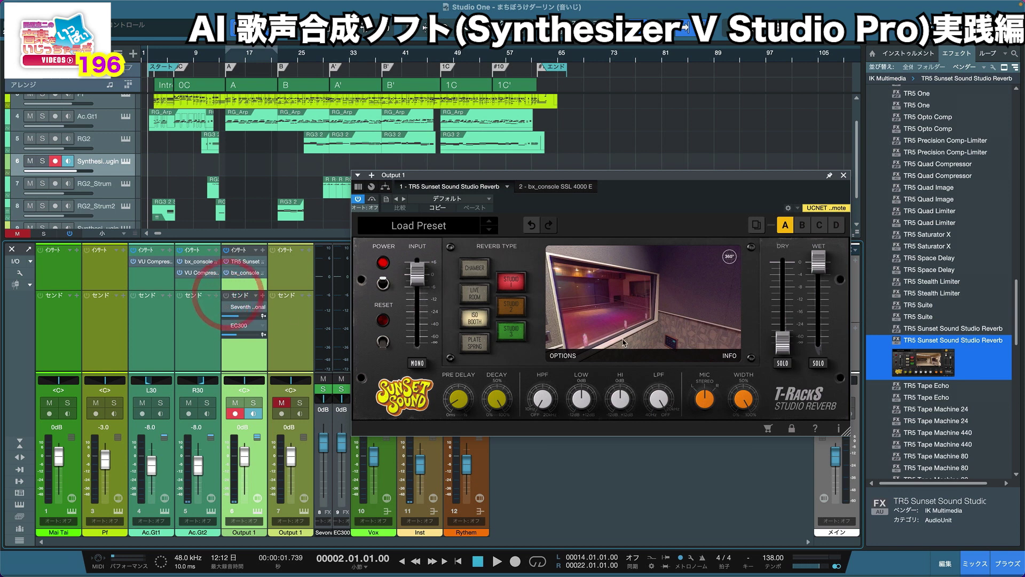
pyautogui.moveTo(821, 266); pyautogui.dragTo(822, 294)
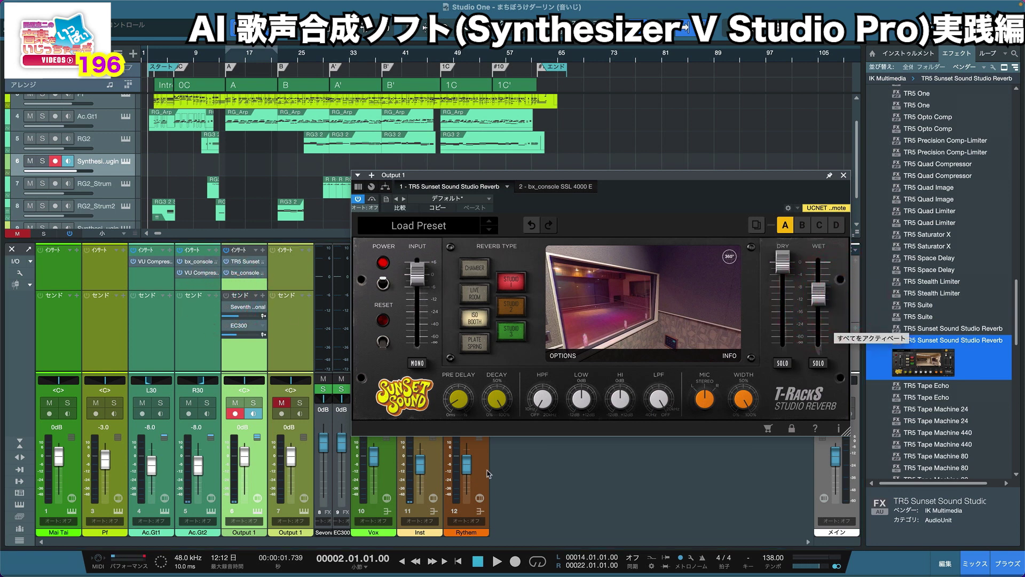
pyautogui.click(522, 467)
# Step: Compare the vocal with and without the Sunset Sound reverb by repeatedly bypassing and re-enabling it during playback
pyautogui.press('space')
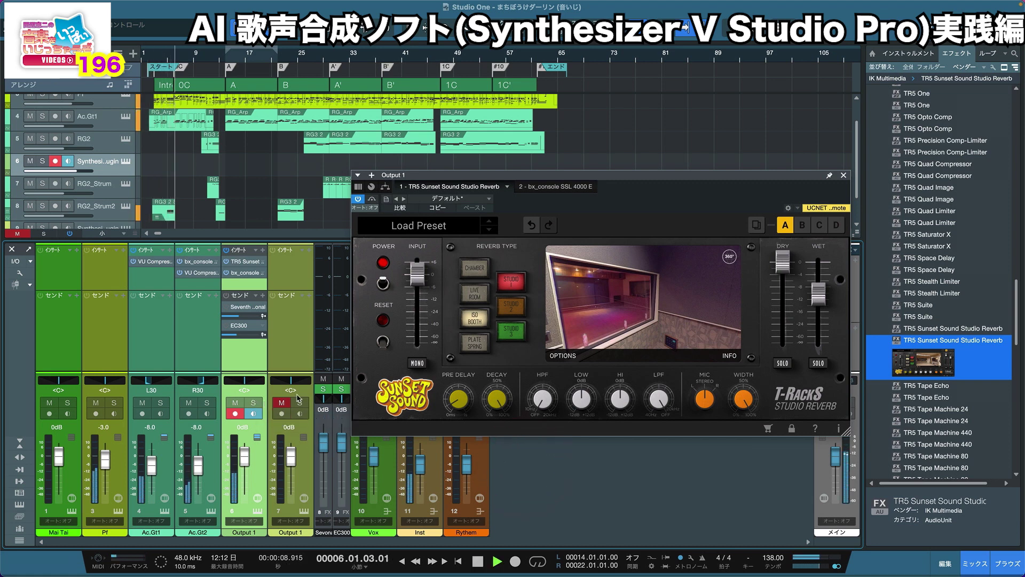
pyautogui.click(372, 200)
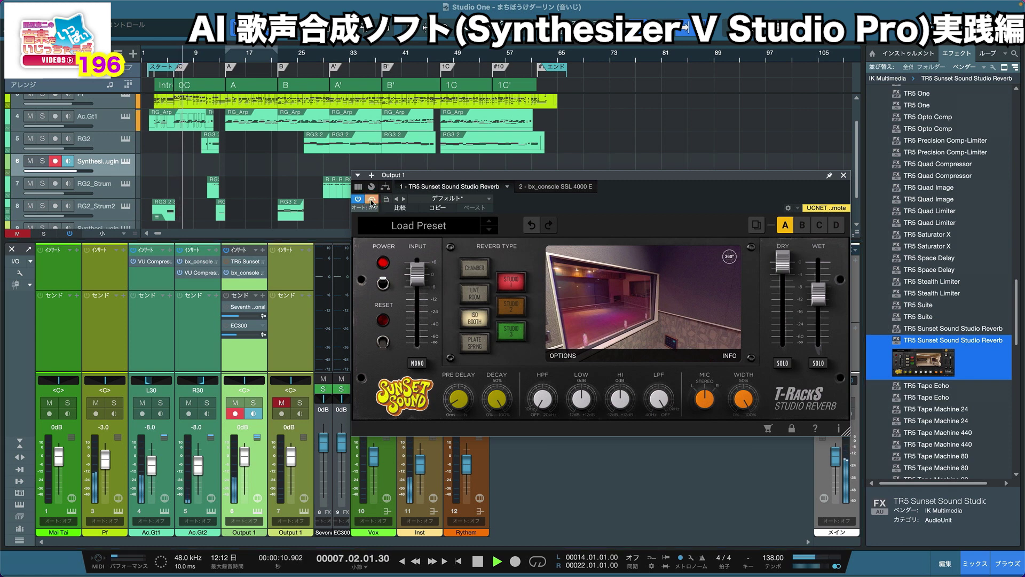
pyautogui.click(371, 200)
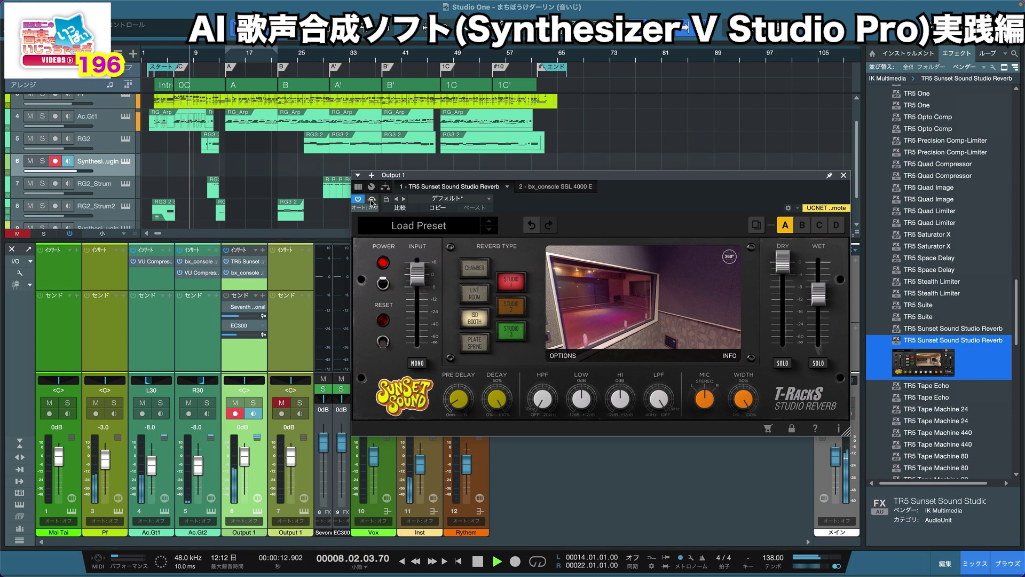
pyautogui.click(372, 200)
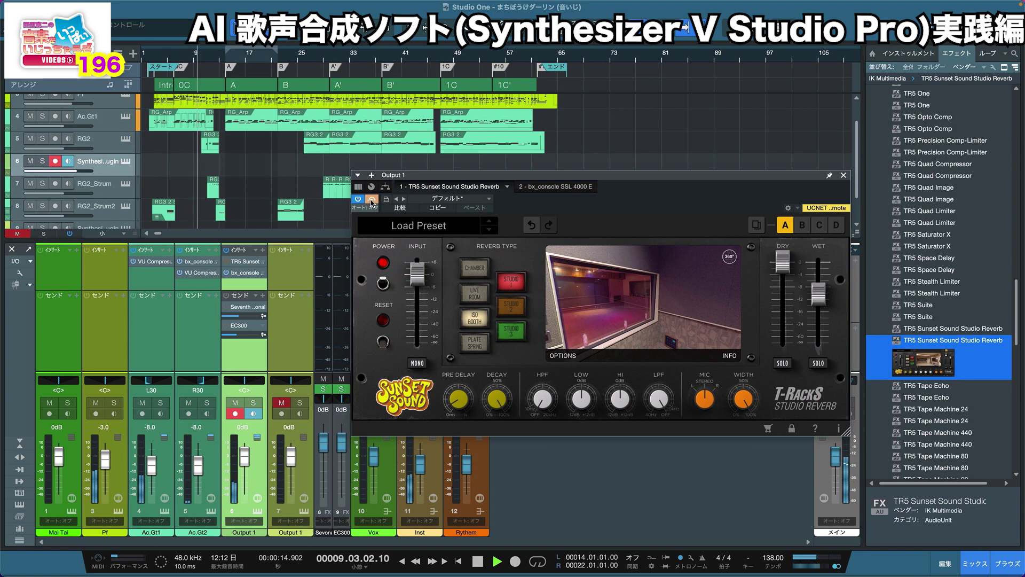
pyautogui.click(373, 200)
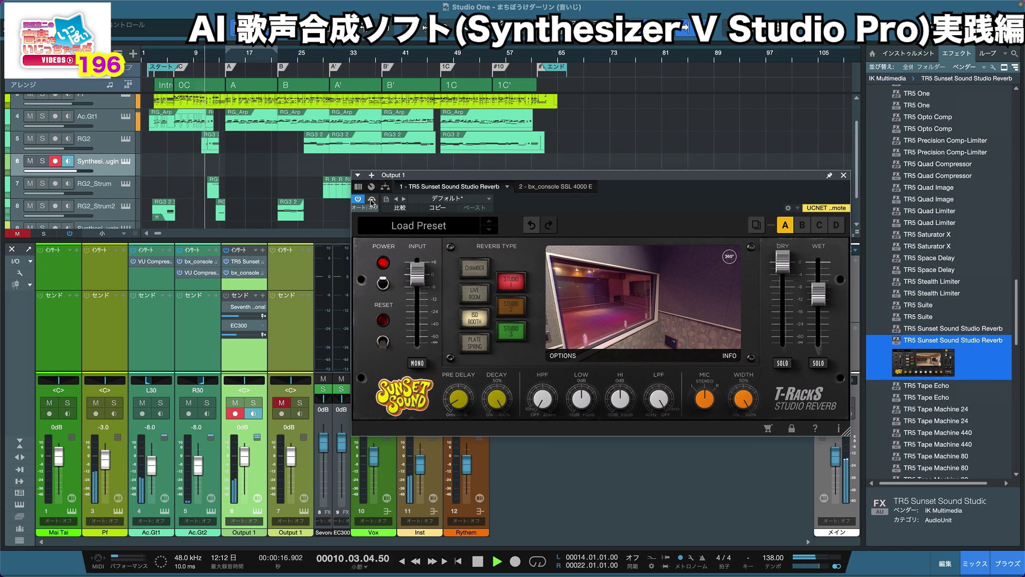
pyautogui.click(372, 201)
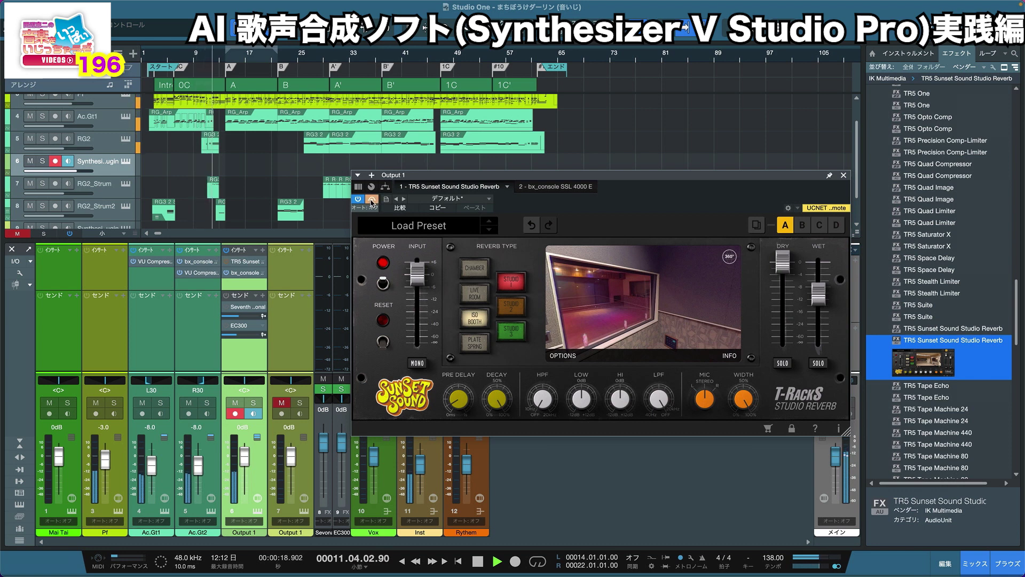
pyautogui.click(372, 200)
pyautogui.press('space')
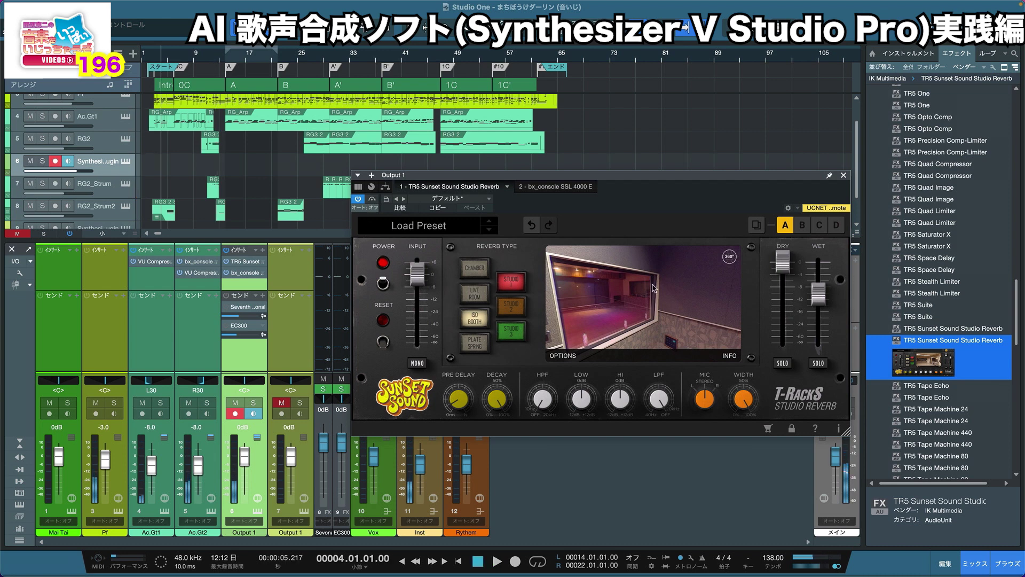
# Step: Lower the Sunset Sound reverb's wet level further, reactivate the vocal channel's sends, and listen to the result in the mix
pyautogui.moveTo(821, 300); pyautogui.dragTo(822, 318)
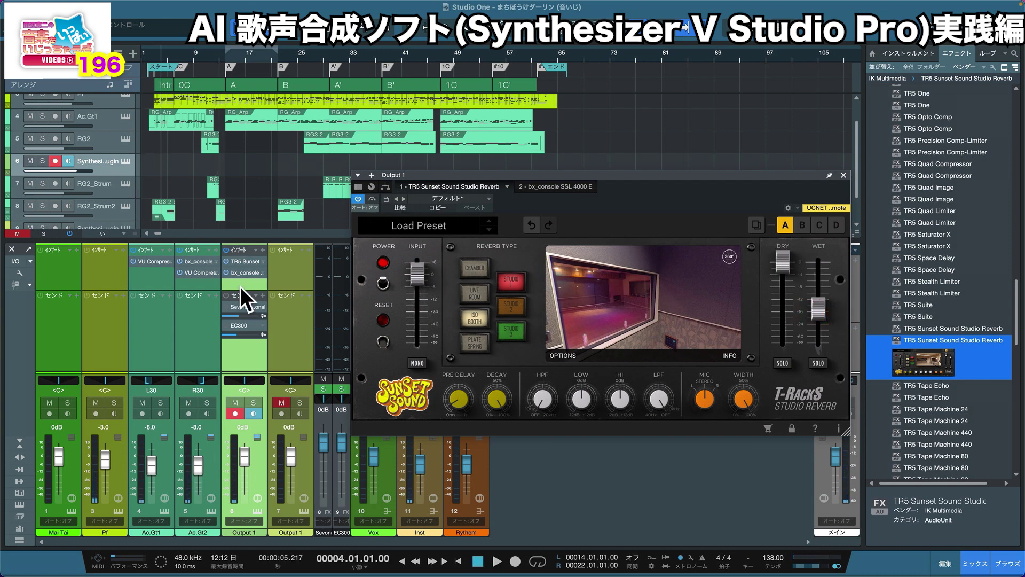
pyautogui.press('space')
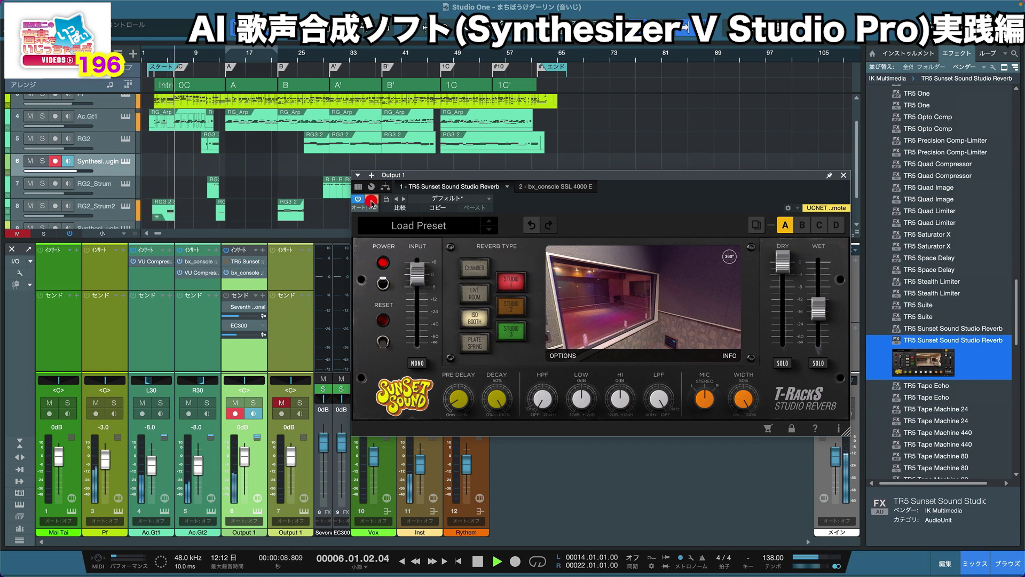
pyautogui.click(227, 306)
pyautogui.press('space')
pyautogui.press('space')
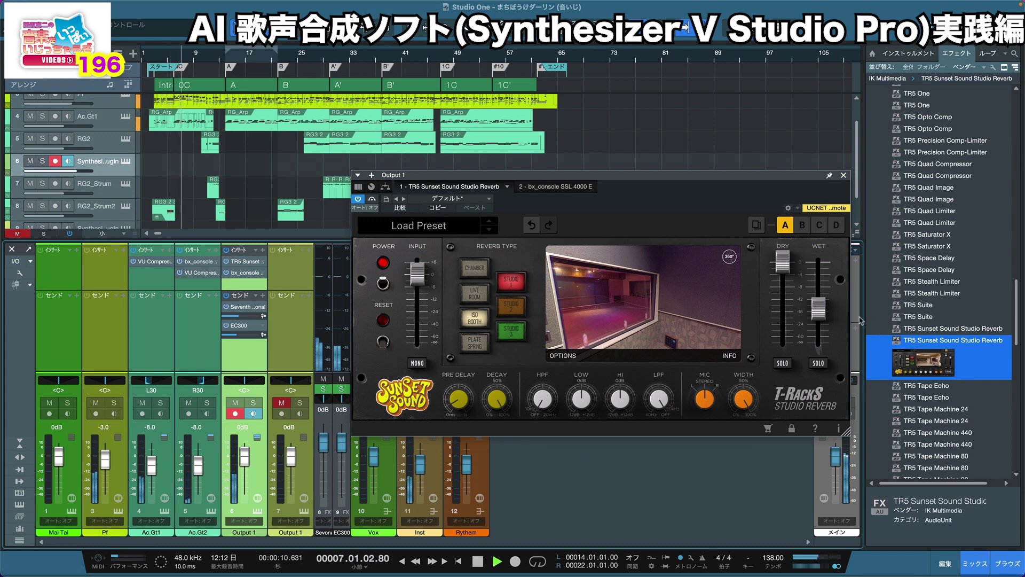
# Step: Fine-tune the reverb's wet level, switch the Iso Booth to Studio 2, and stop playback
pyautogui.moveTo(822, 317)
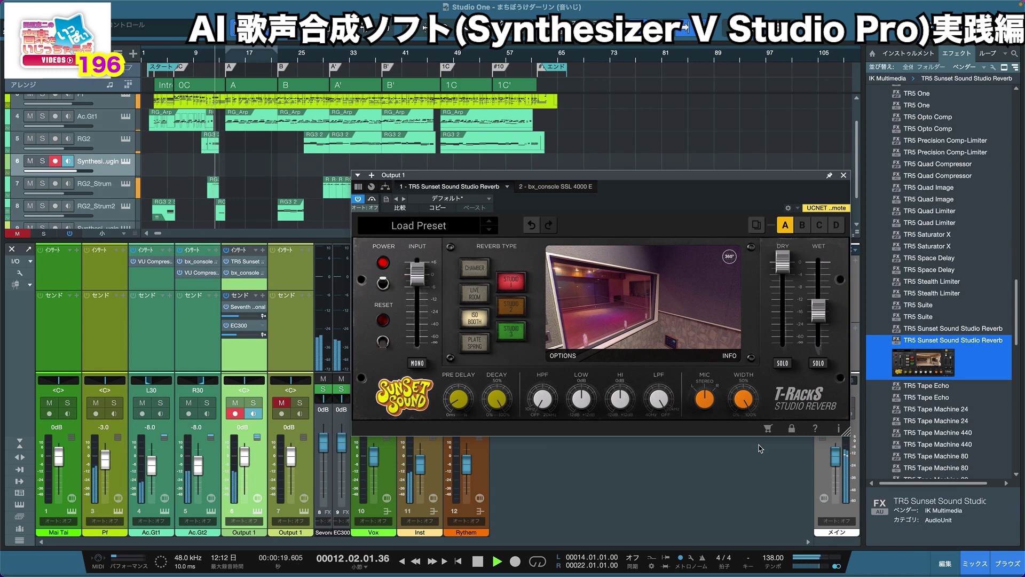
pyautogui.click(511, 305)
pyautogui.press('space')
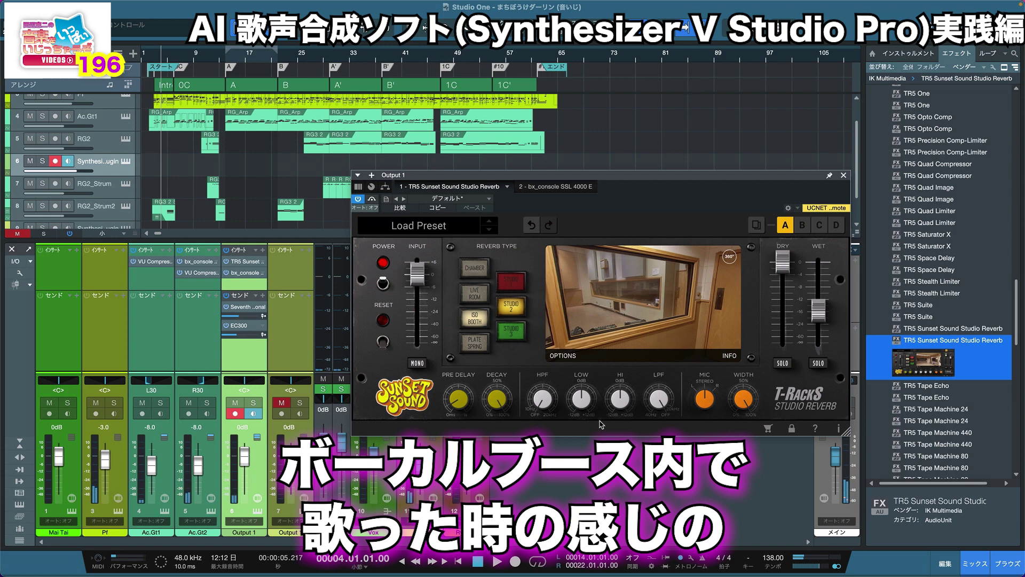